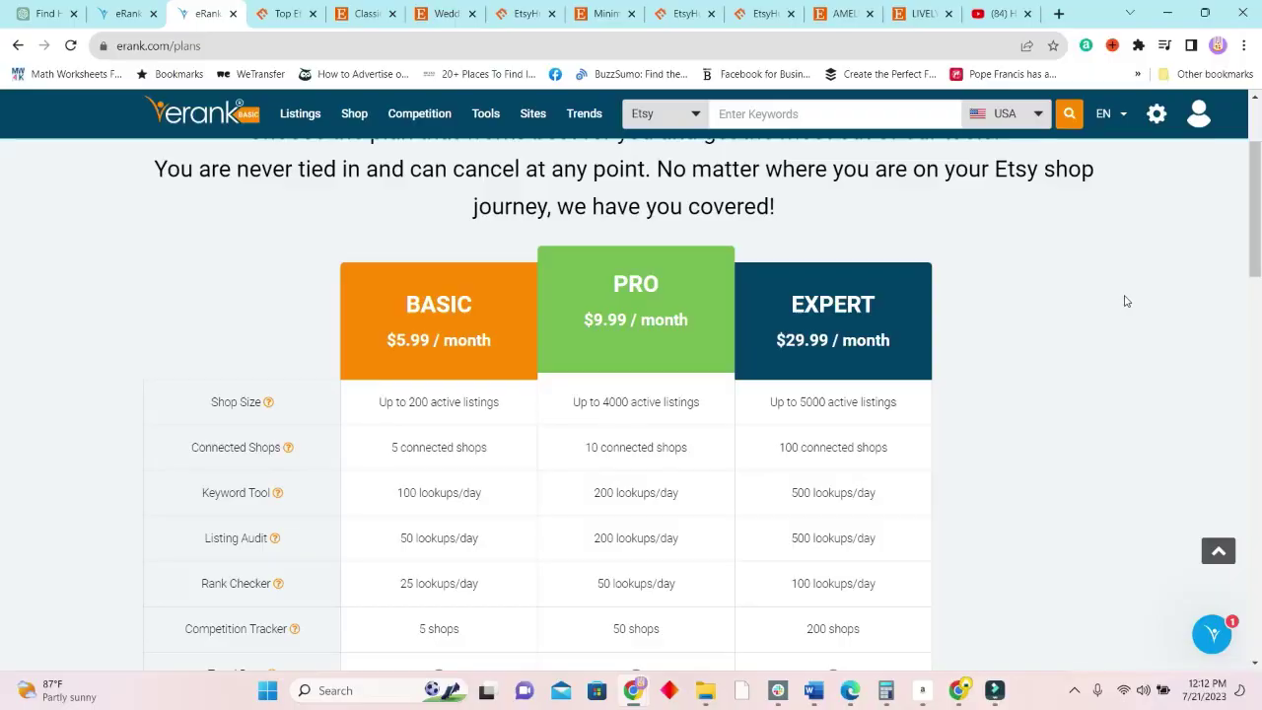
scroll(1121, 305, "down", 1)
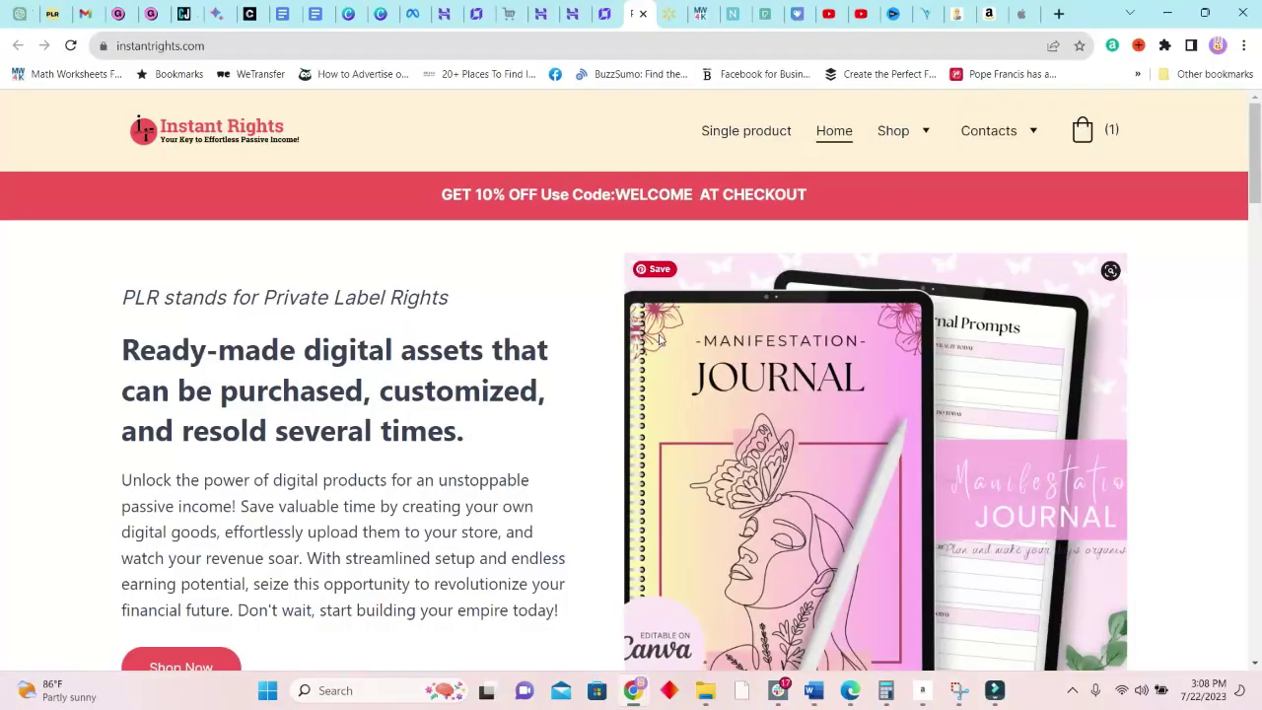
Step: Browse the featured items on the Instant Rights site, then open its All Products page and look through the products offered
scroll(746, 256, "down", 1)
scroll(744, 271, "down", 6)
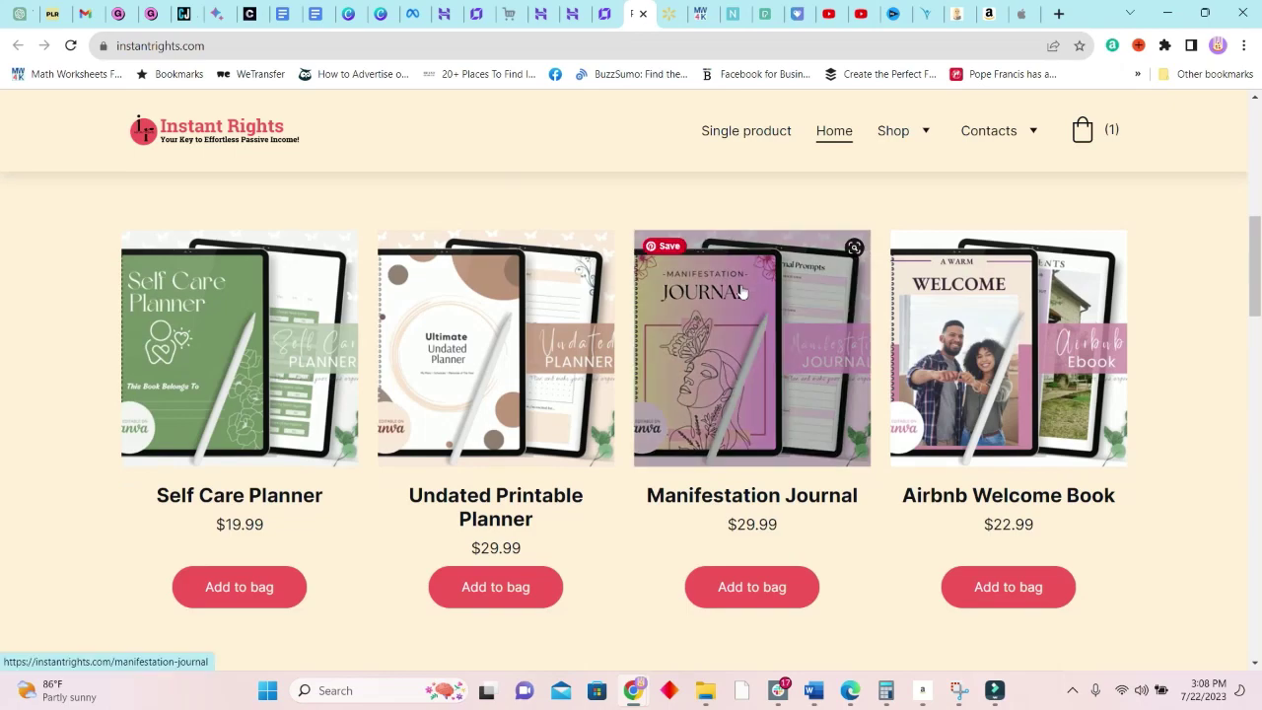
left_click(927, 131)
left_click(933, 242)
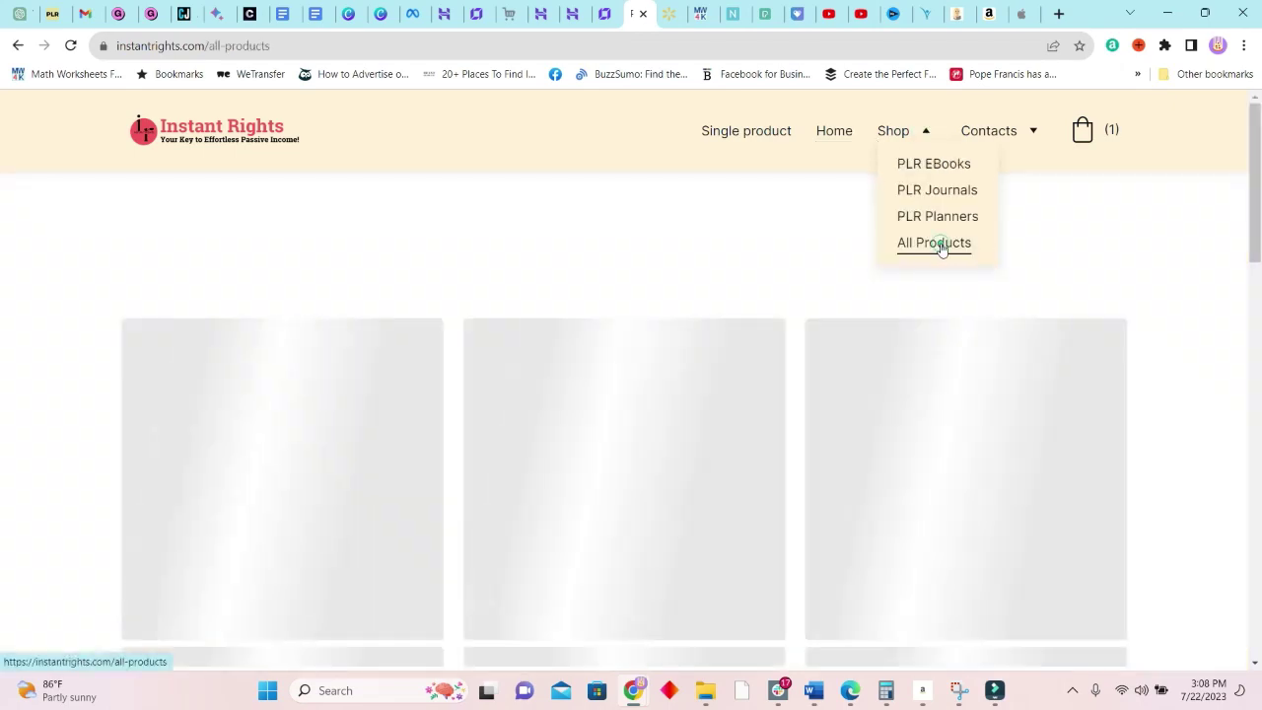
scroll(1016, 295, "down", 5)
scroll(1021, 325, "down", 8)
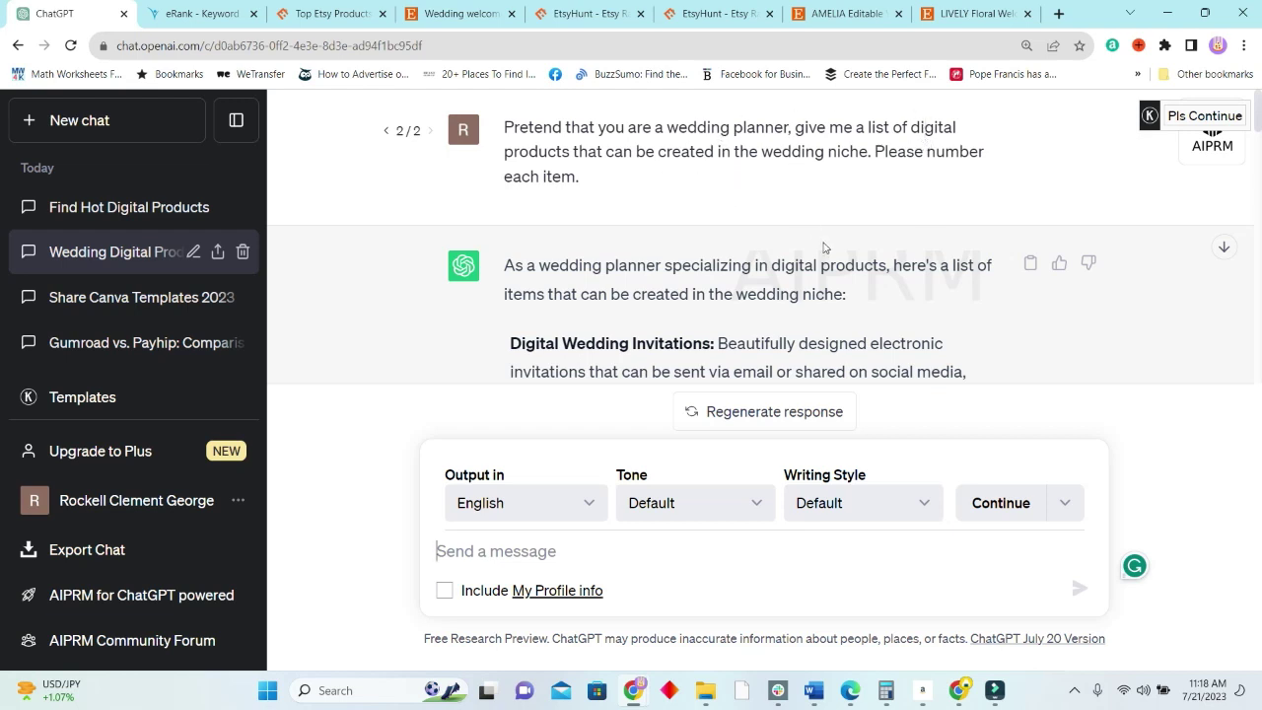
Step: Read through the ChatGPT list of wedding-niche digital products to find product ideas worth researching
scroll(858, 291, "down", 1)
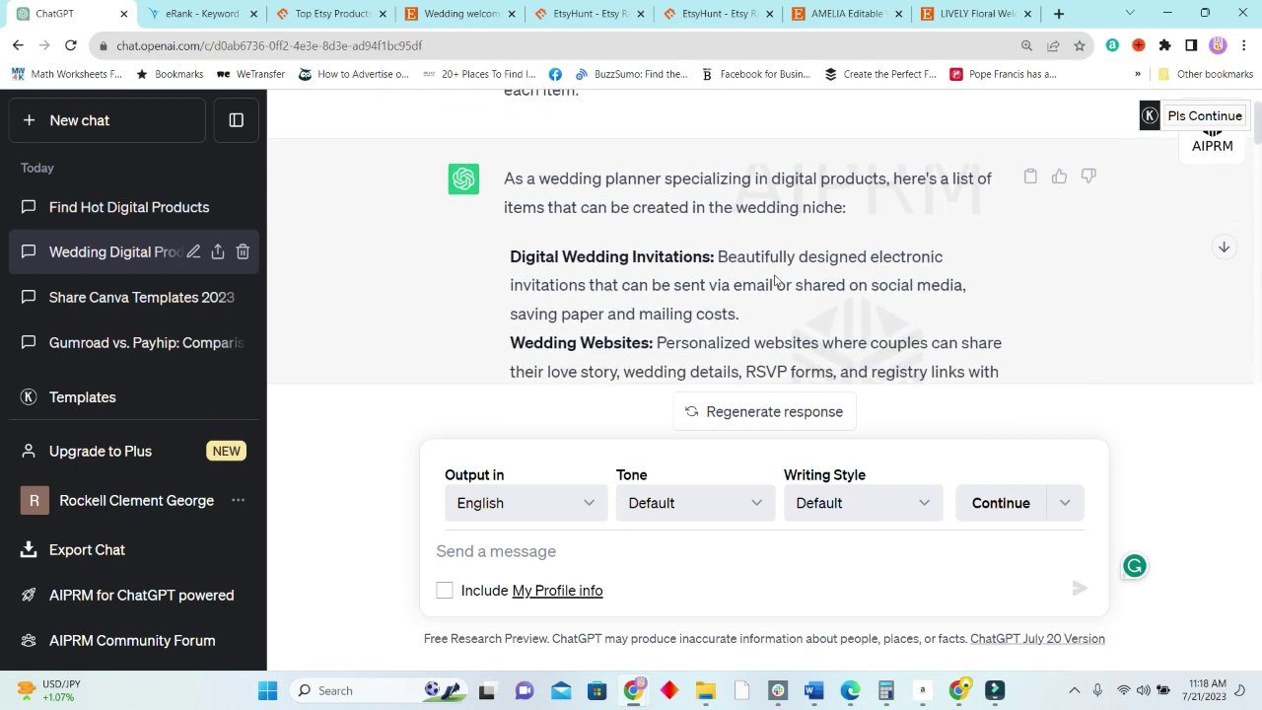
scroll(774, 281, "down", 1)
scroll(640, 314, "up", 1)
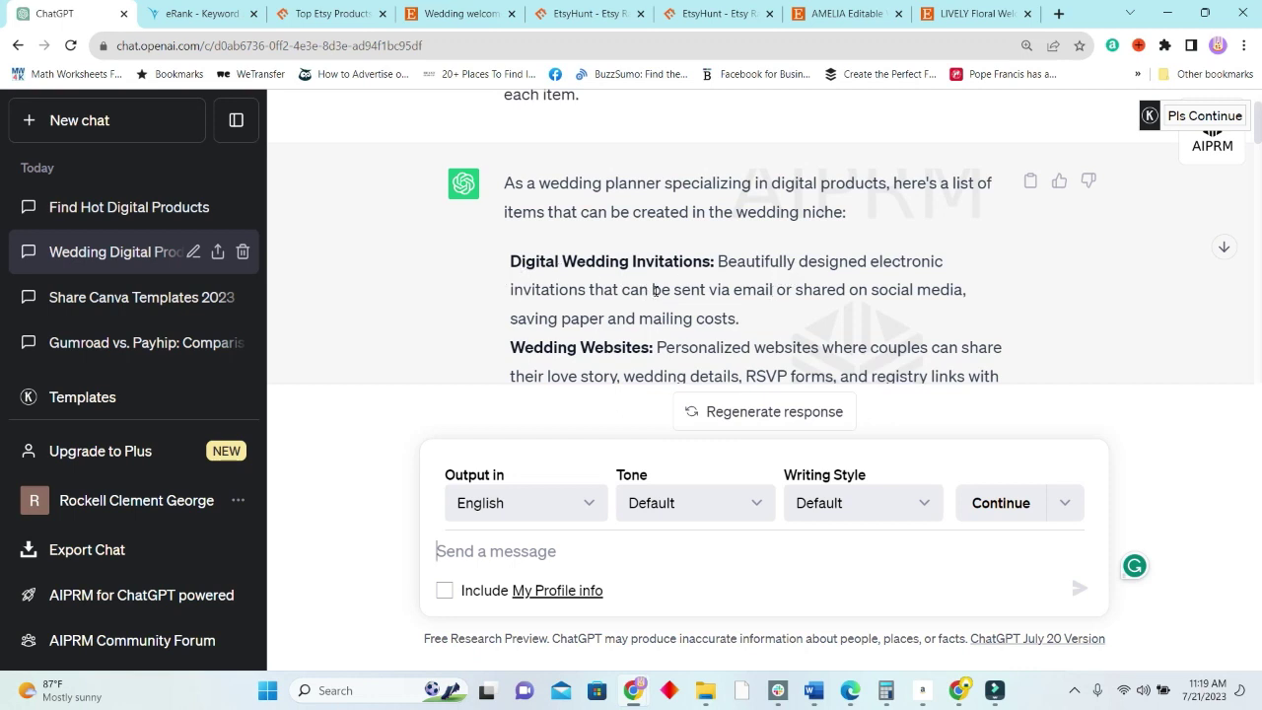
scroll(682, 318, "down", 1)
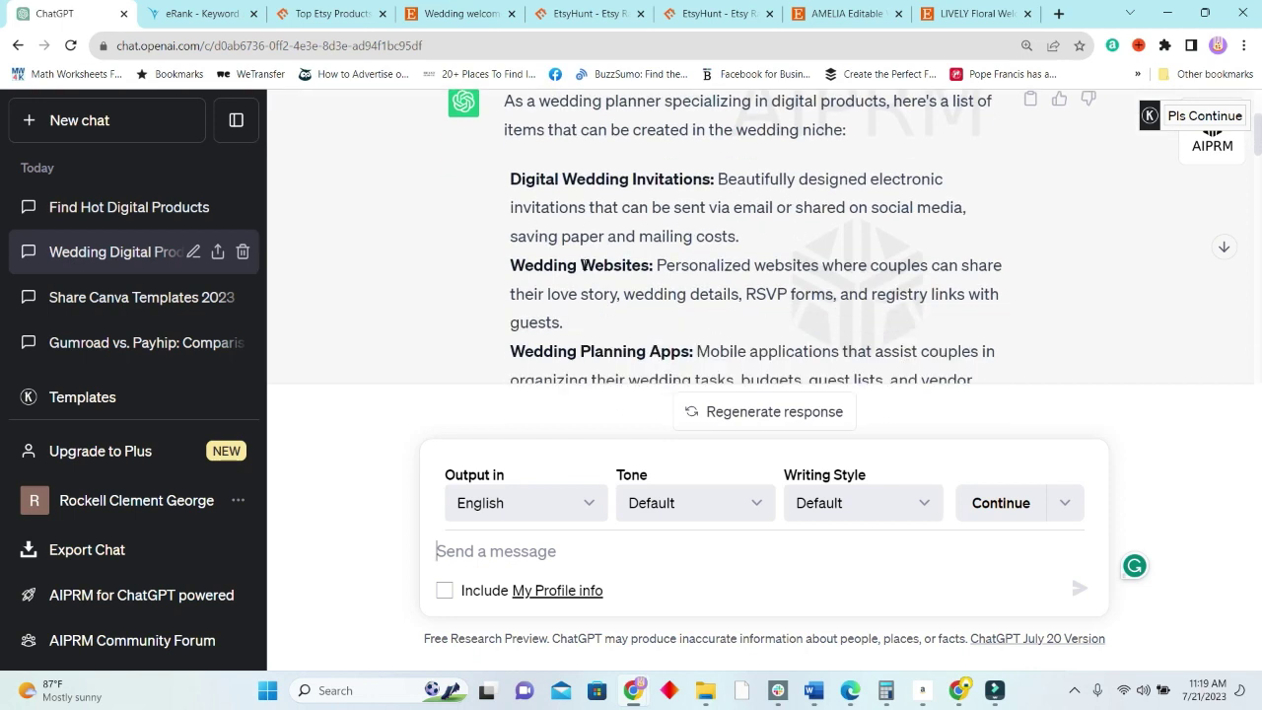
scroll(667, 292, "down", 1)
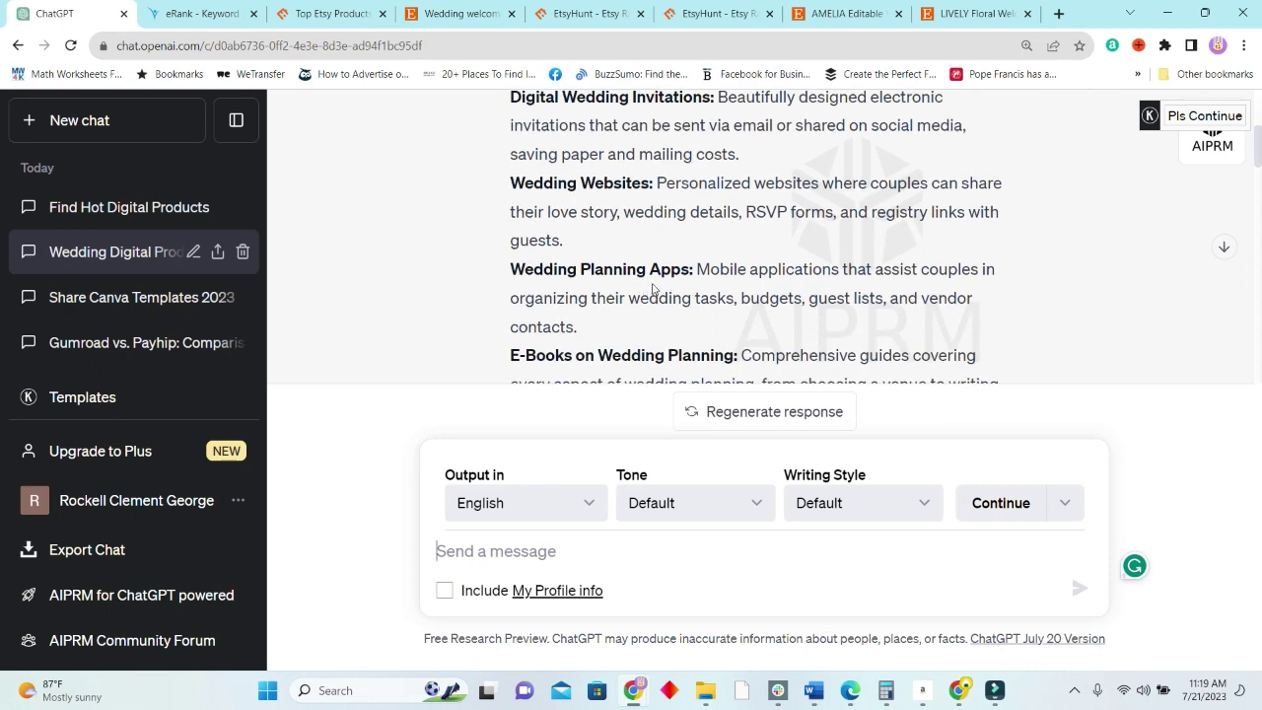
scroll(657, 289, "down", 1)
scroll(692, 295, "down", 1)
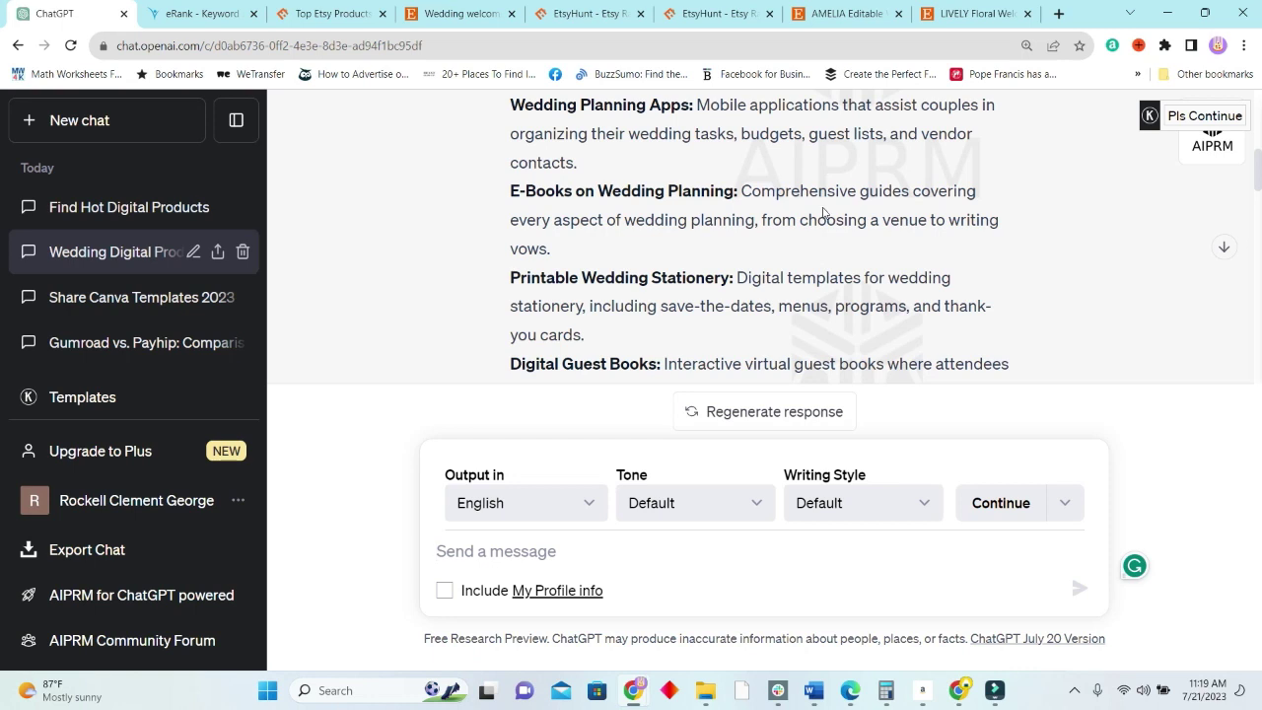
scroll(831, 246, "down", 1)
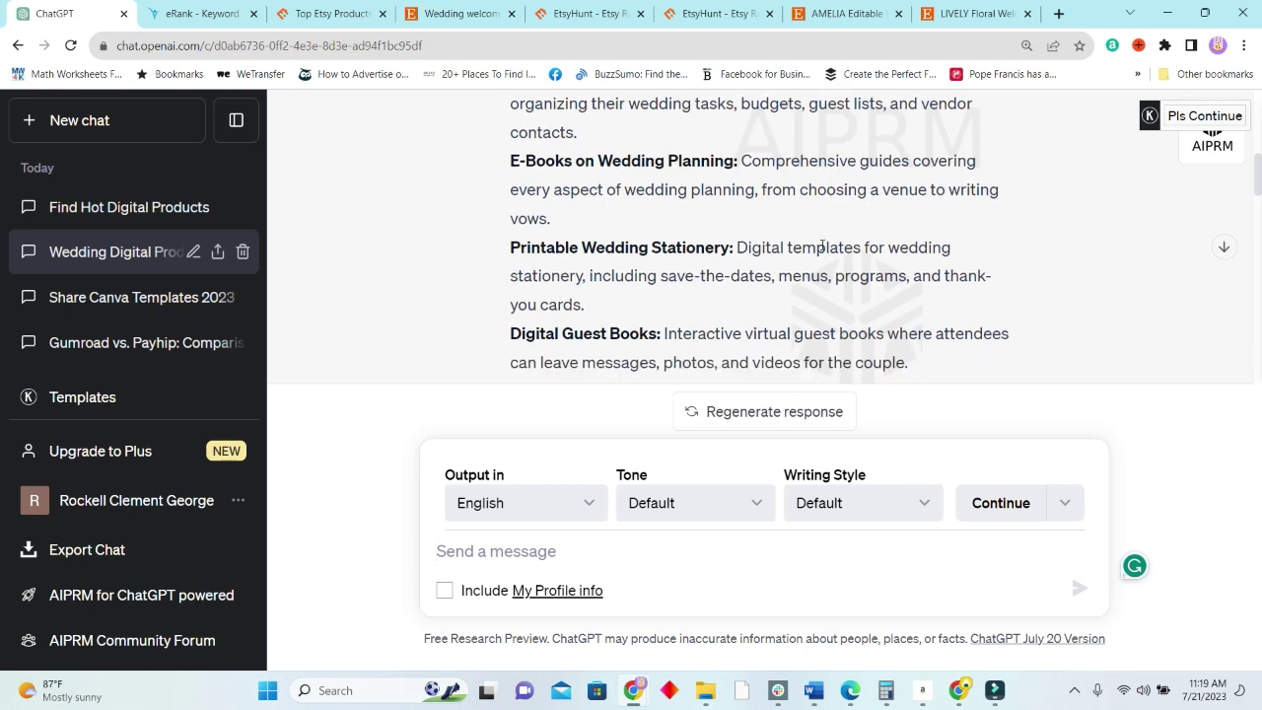
scroll(640, 295, "down", 1)
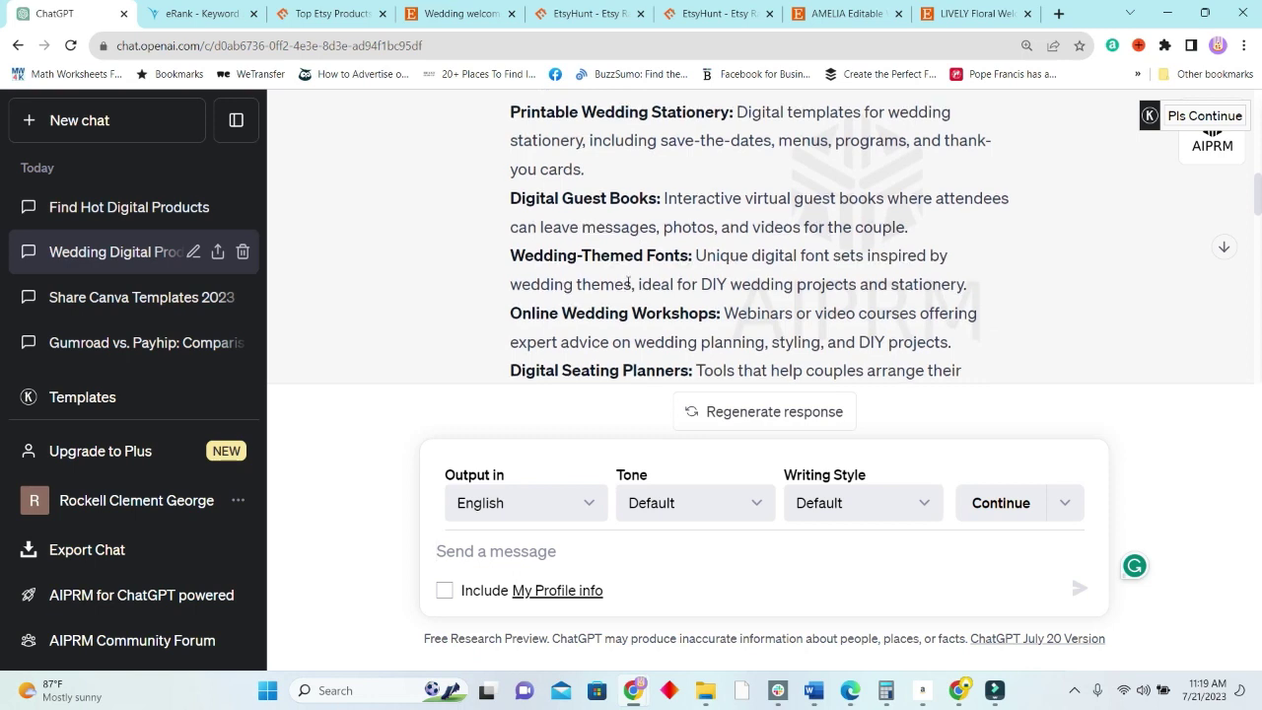
scroll(628, 283, "down", 2)
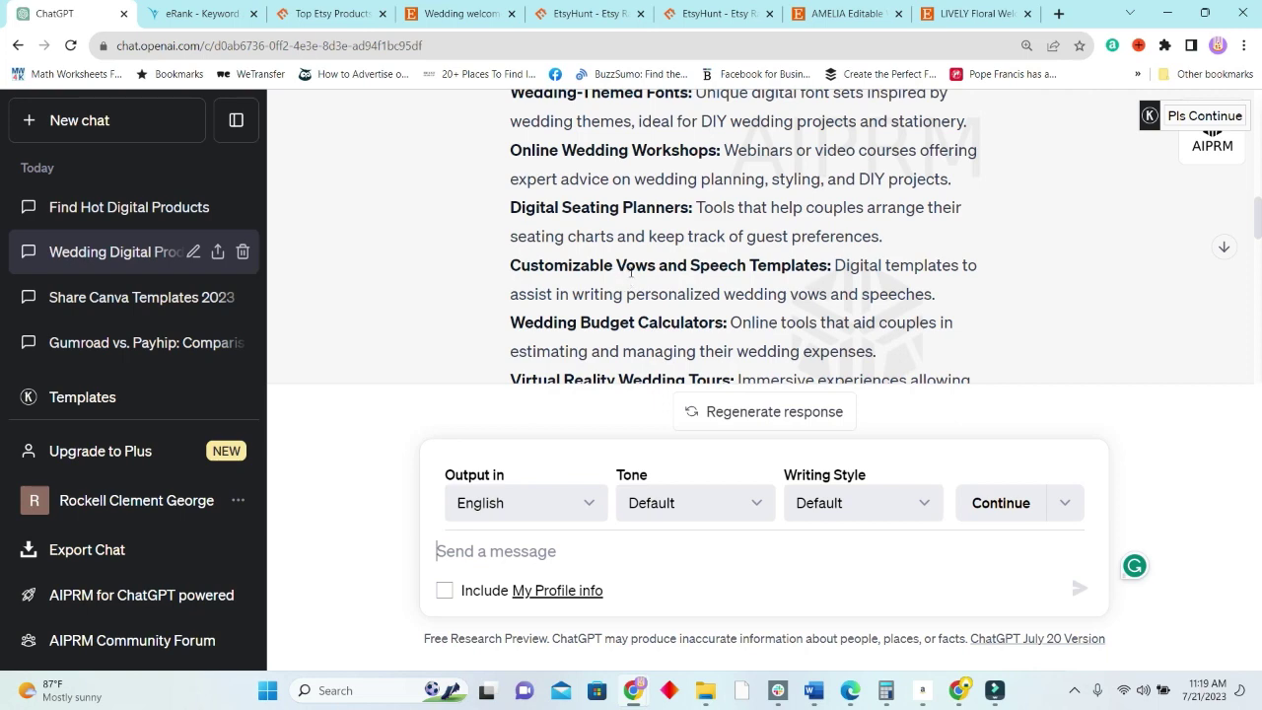
scroll(684, 285, "down", 3)
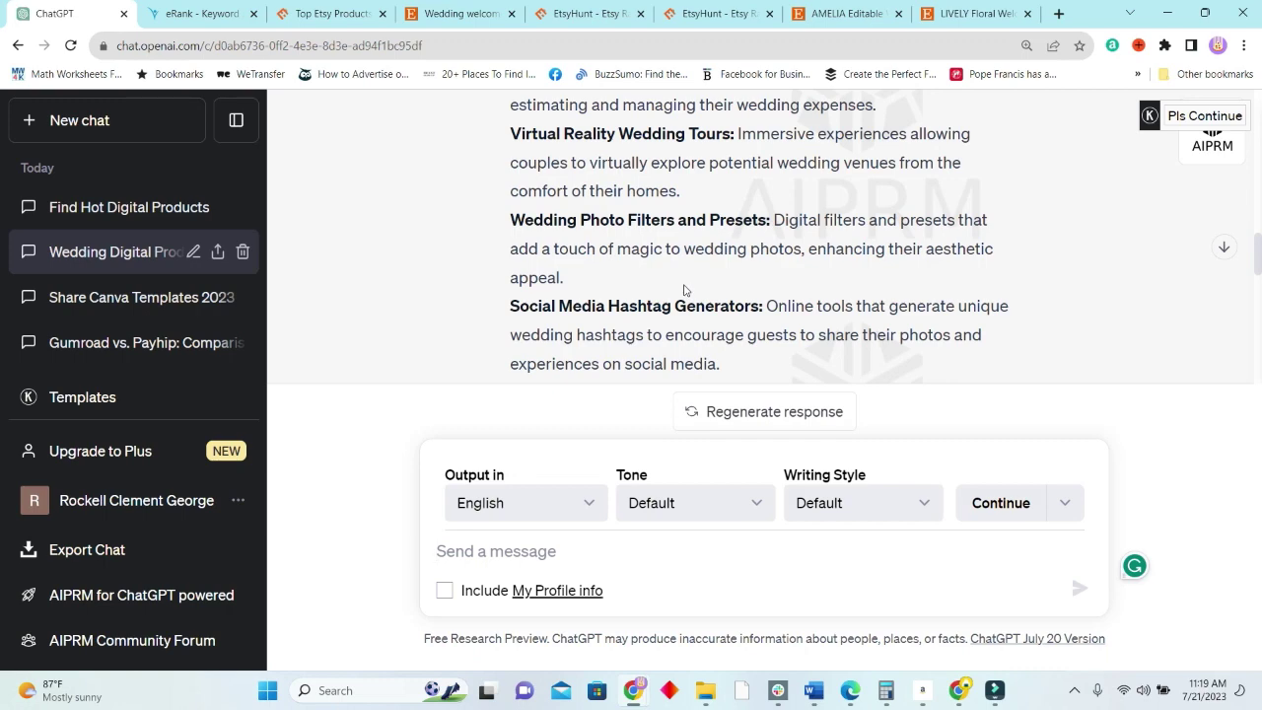
scroll(694, 275, "up", 3)
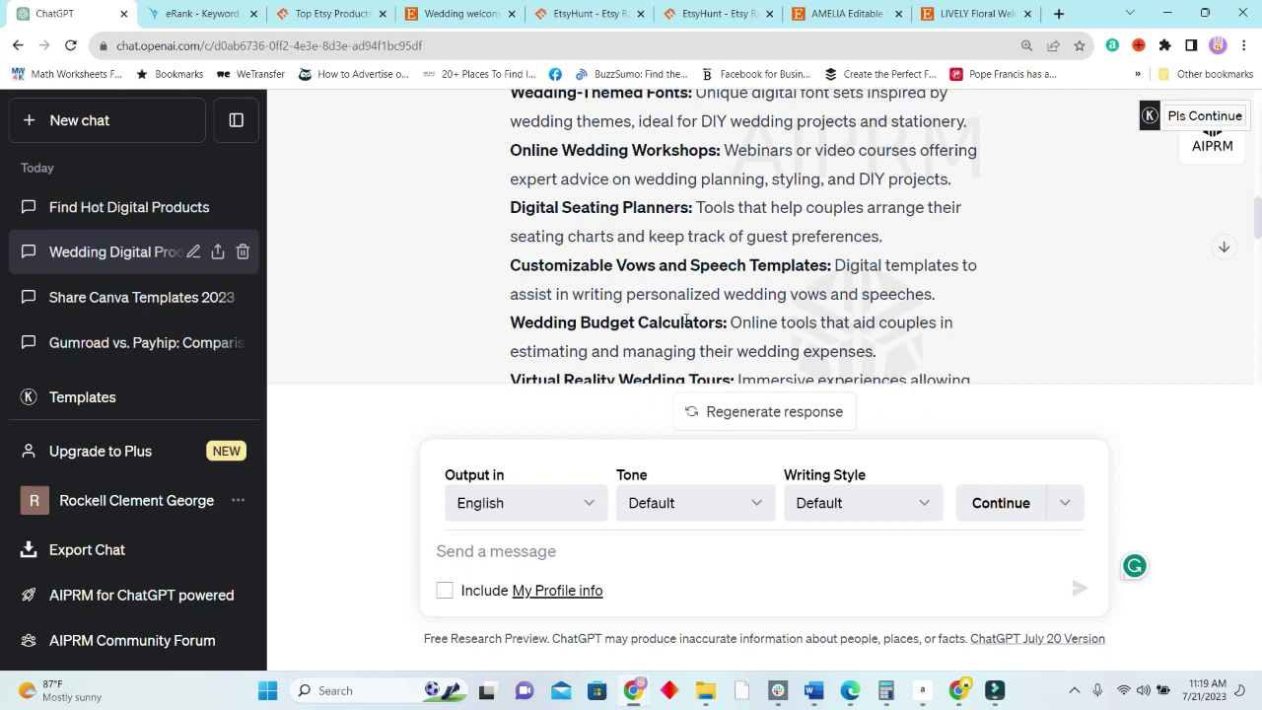
scroll(674, 293, "up", 8)
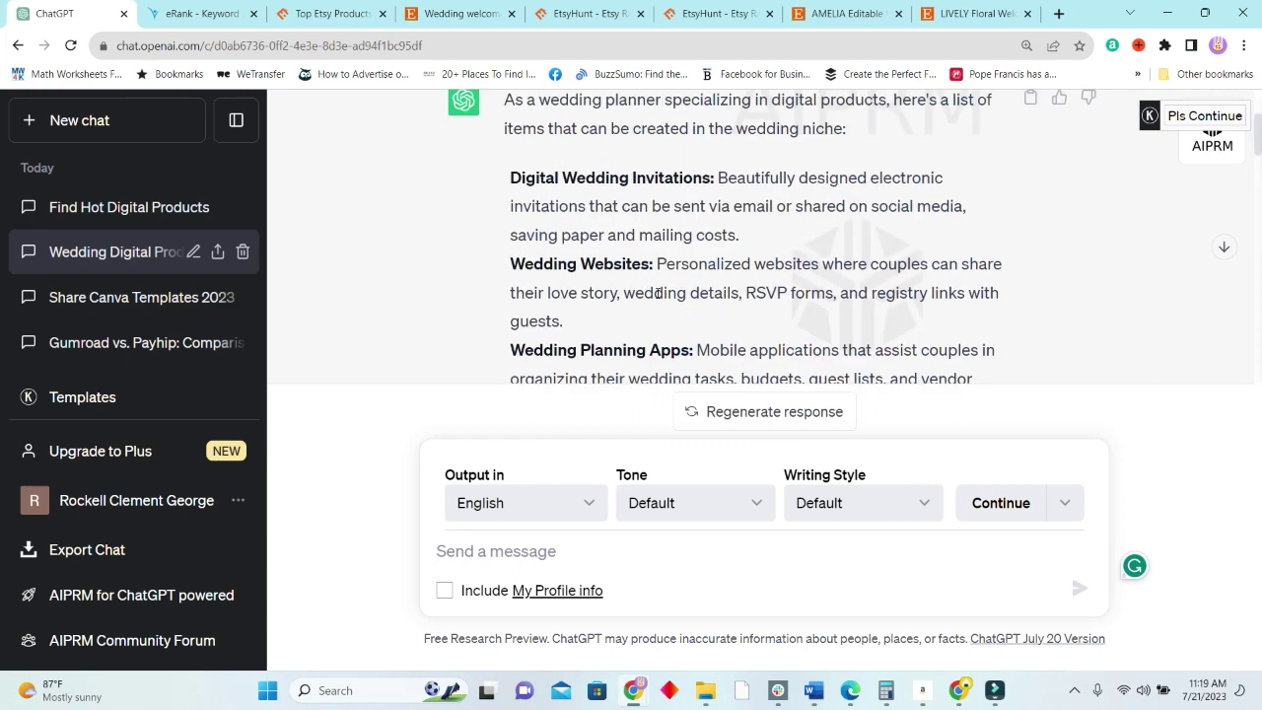
scroll(615, 288, "down", 1)
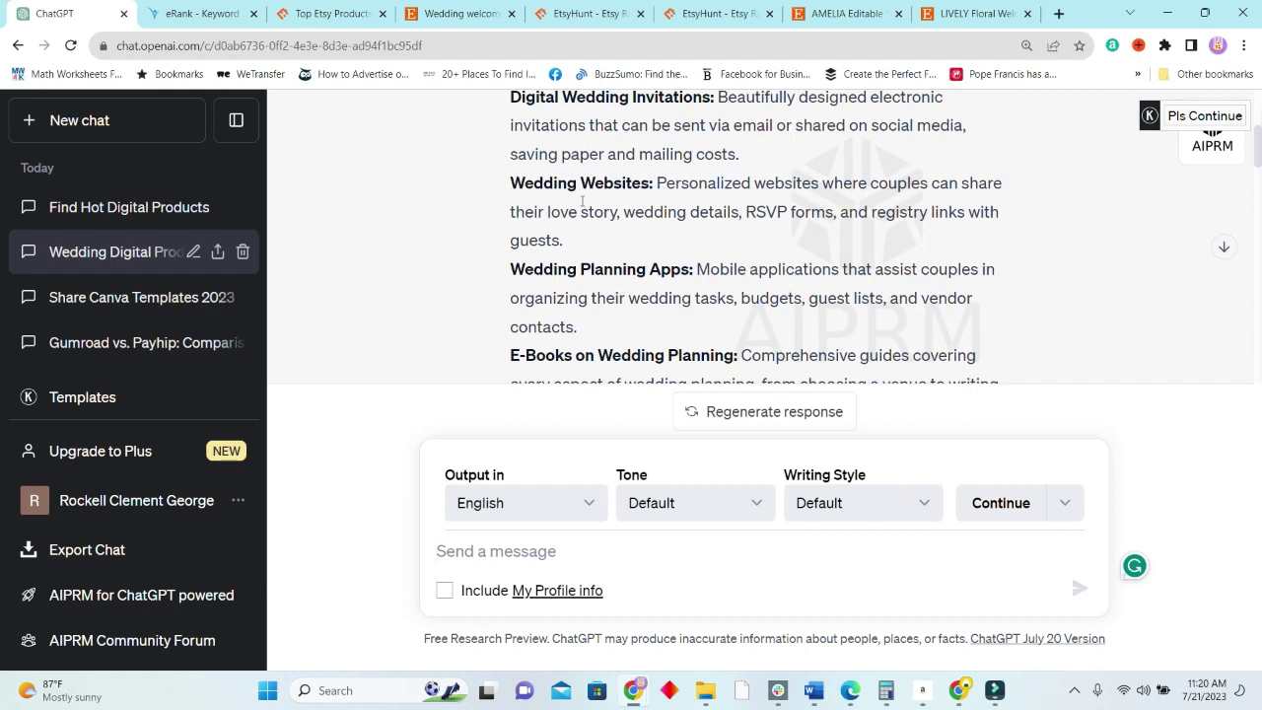
Step: Copy the product name "Digital Wedding Invitations" from the ChatGPT list
scroll(710, 247, "up", 2)
left_click_drag(711, 261, 509, 261)
key("ctrl+c")
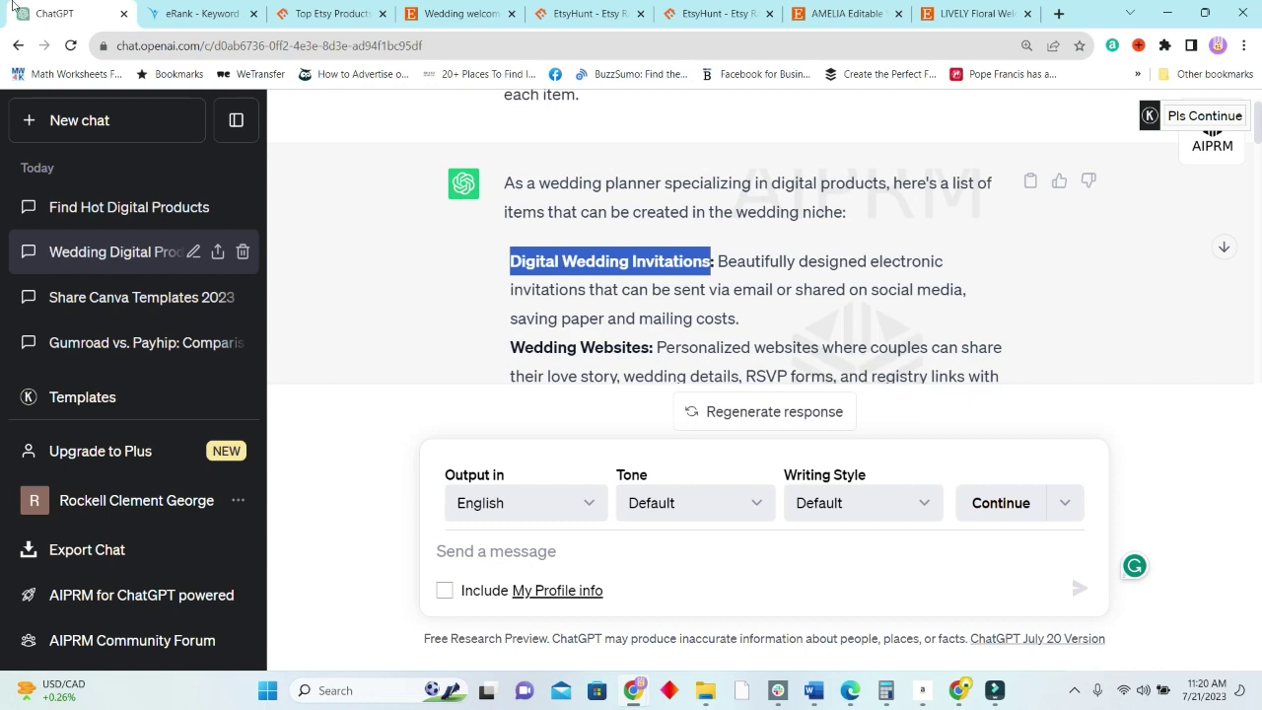
Step: Switch to eRank's Keyword Explorer and look up "Digital Wedding Invitations" with Etsy as the marketplace and USA as the country
left_click(162, 16)
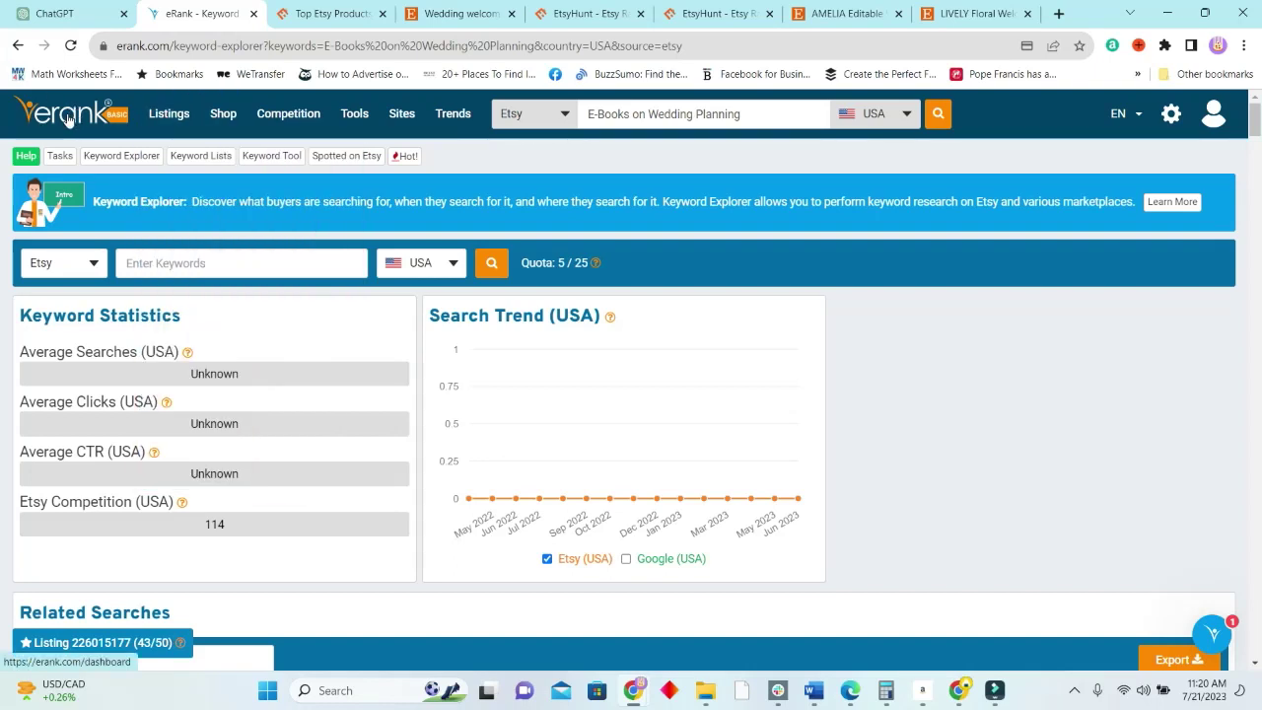
left_click(54, 264)
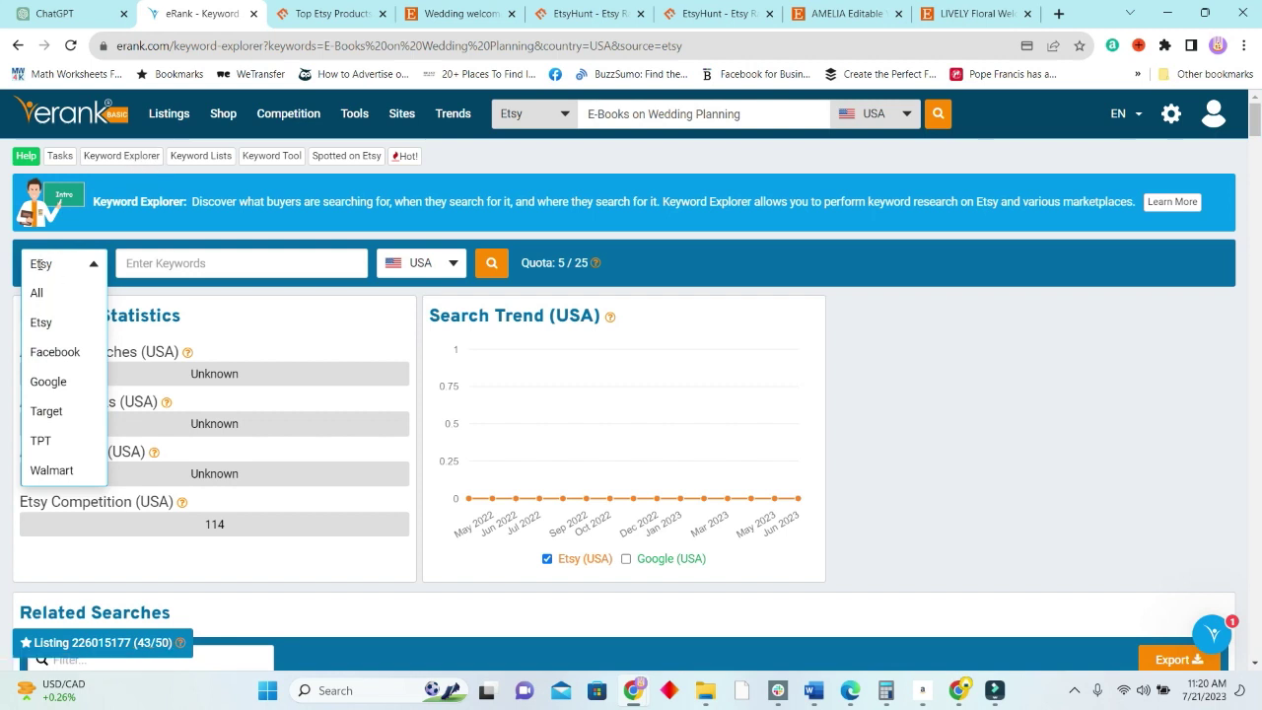
left_click(182, 268)
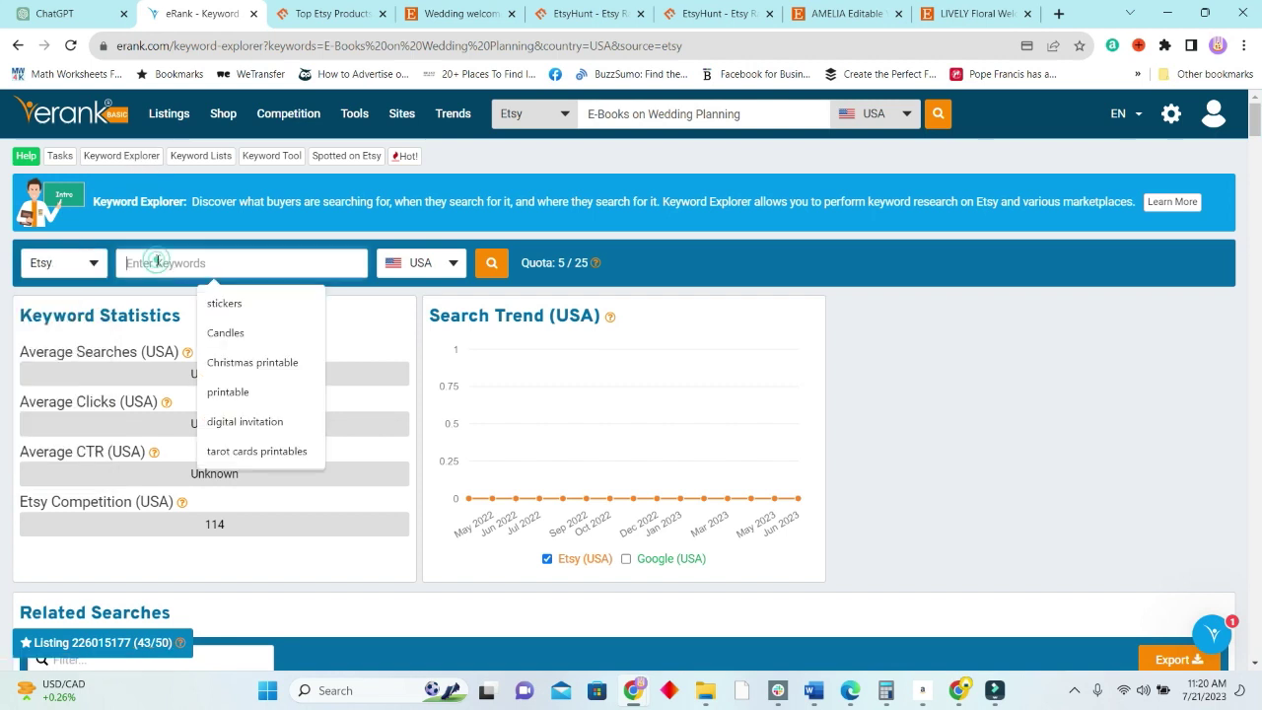
key("ctrl+v")
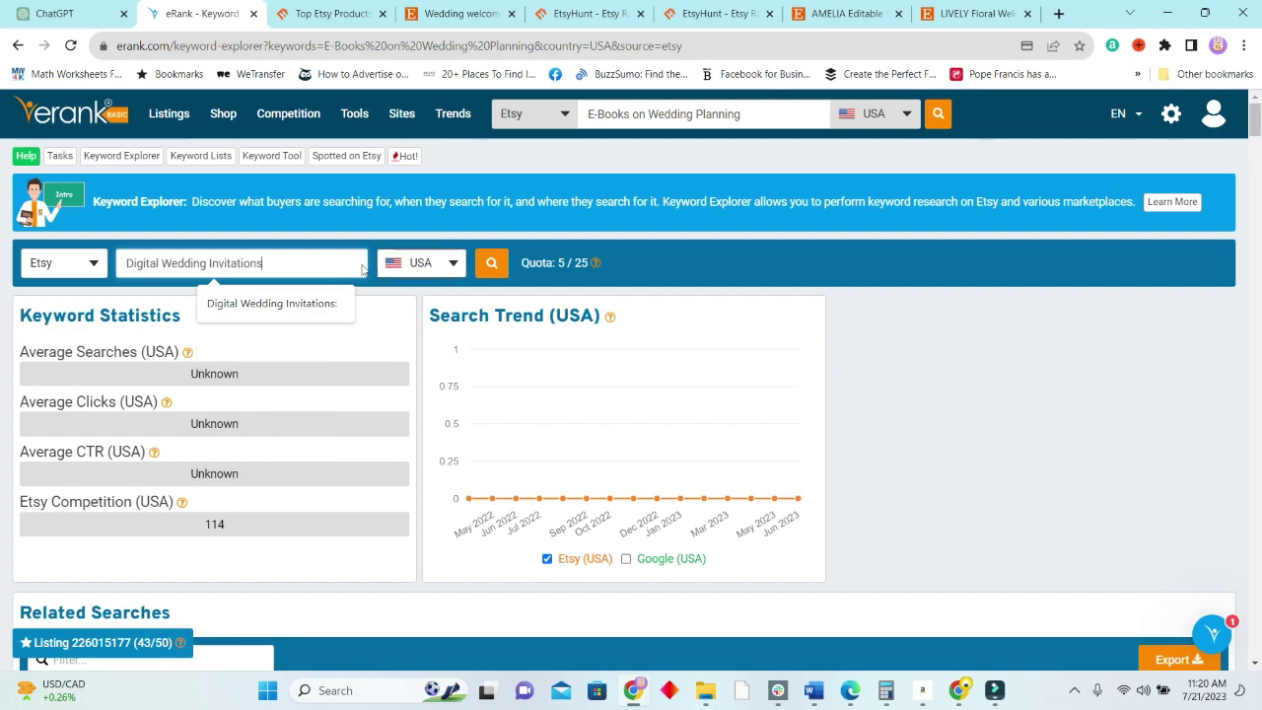
left_click(92, 265)
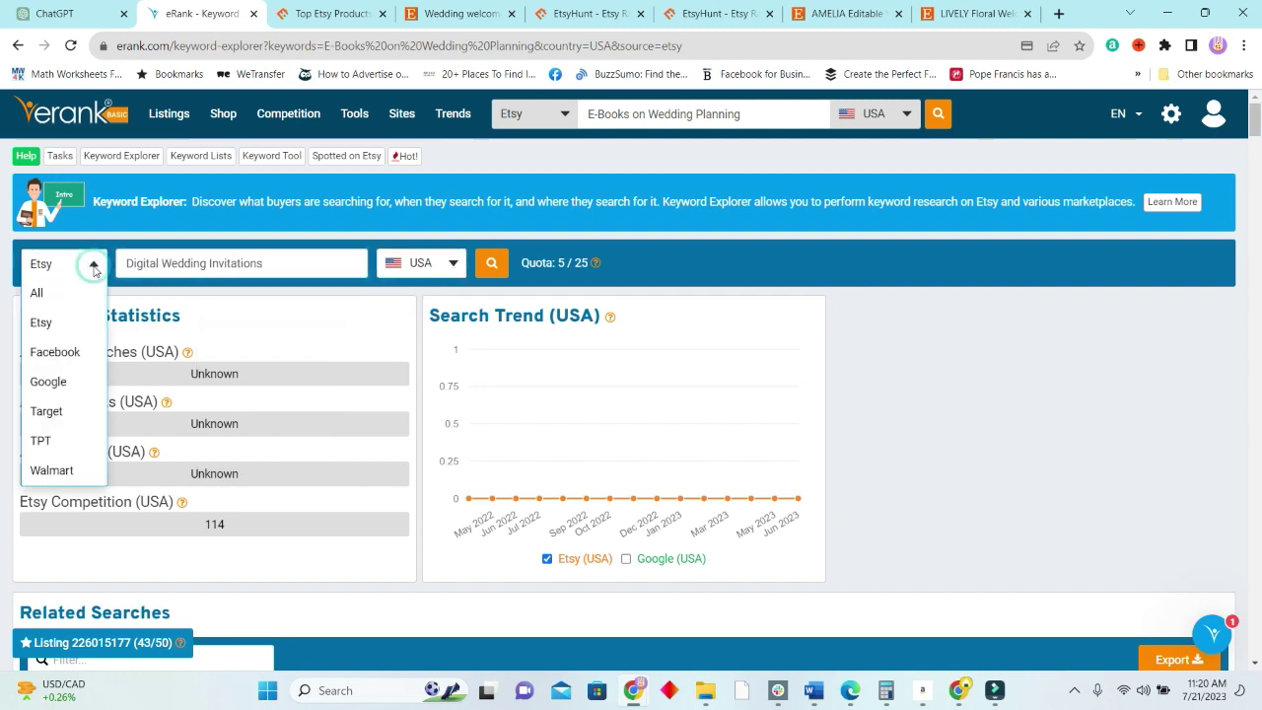
left_click(44, 324)
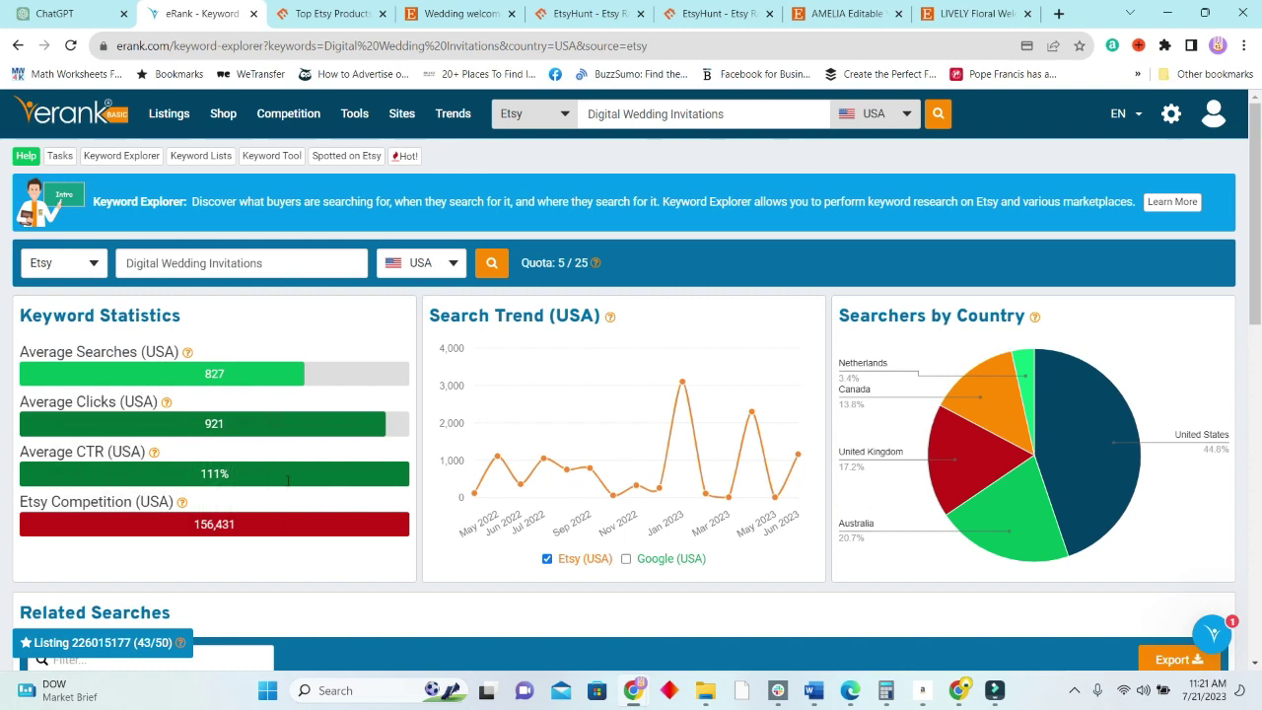
Step: Examine the keyword statistics and related searches for Digital Wedding Invitations, comparing searches, clicks, CTR and Etsy competition
scroll(316, 467, "down", 4)
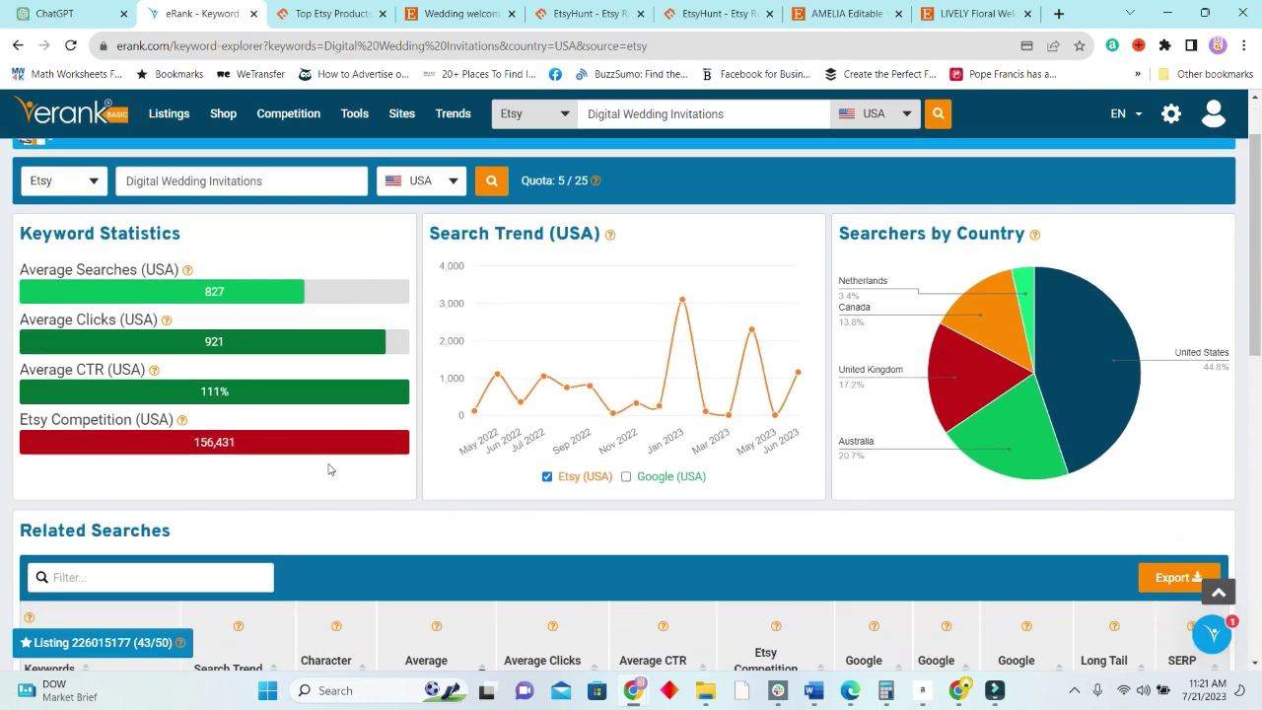
scroll(613, 507, "down", 3)
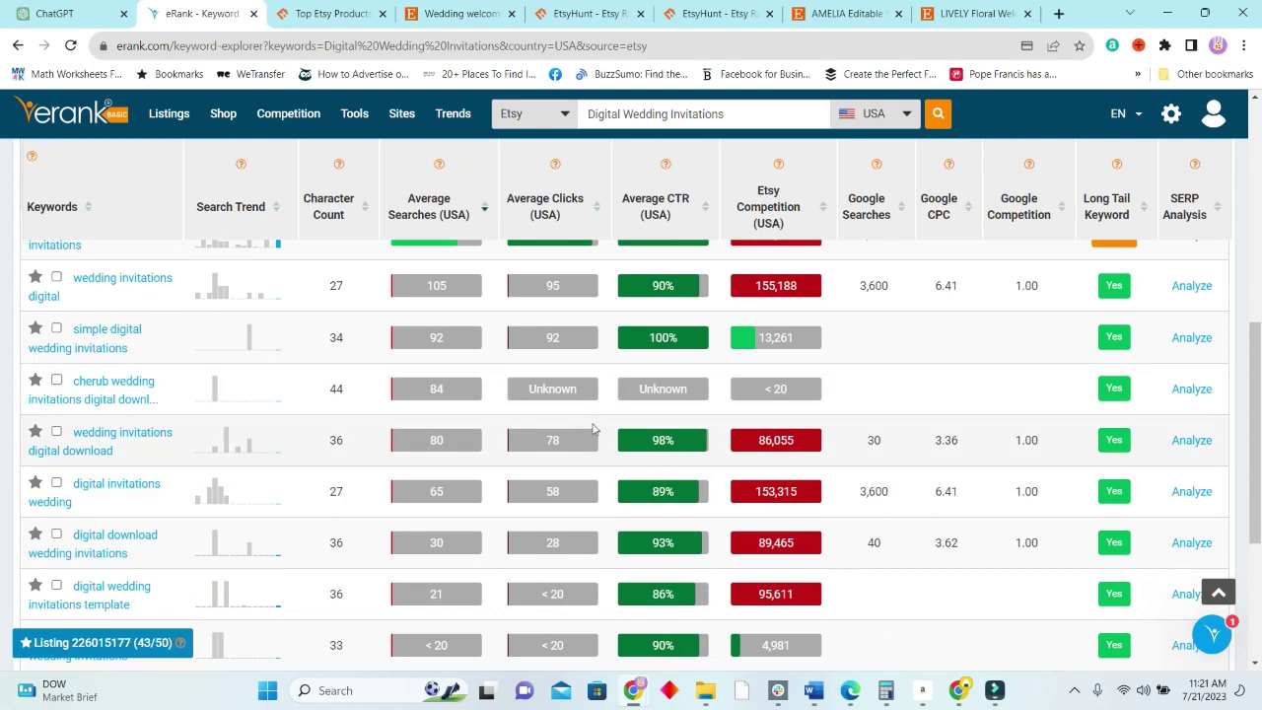
scroll(591, 428, "down", 1)
scroll(593, 426, "down", 2)
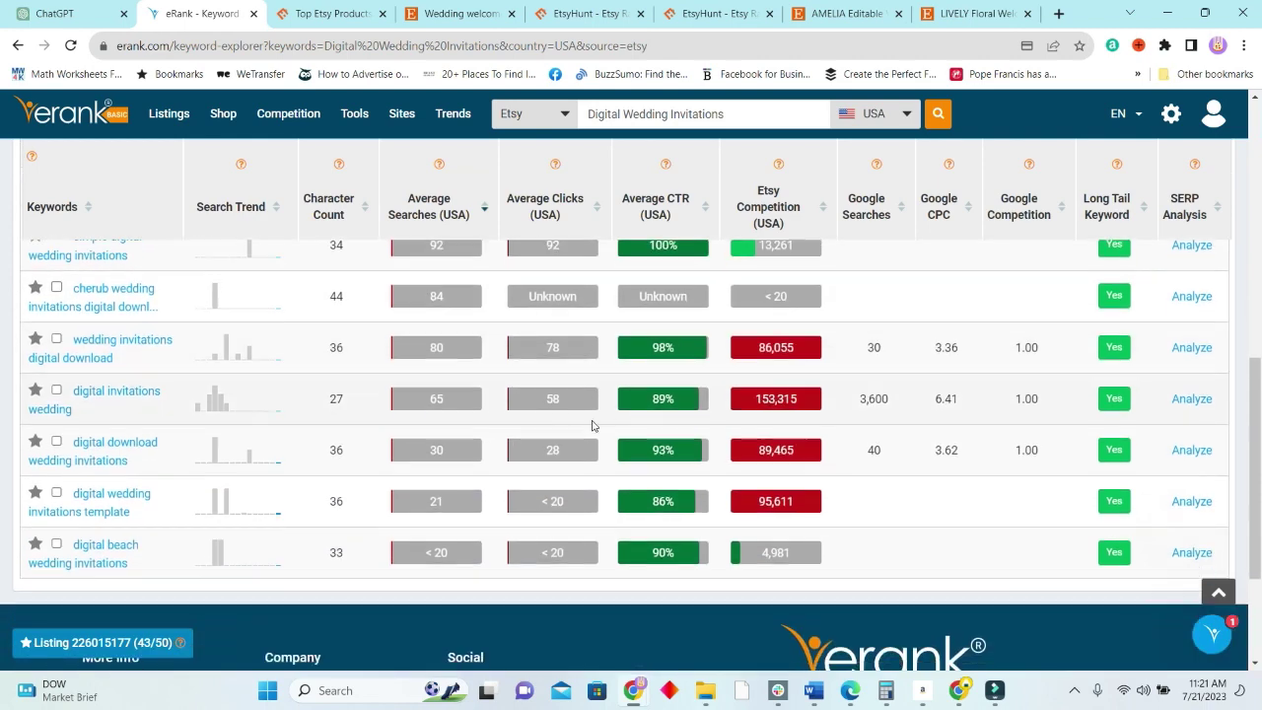
scroll(592, 426, "up", 5)
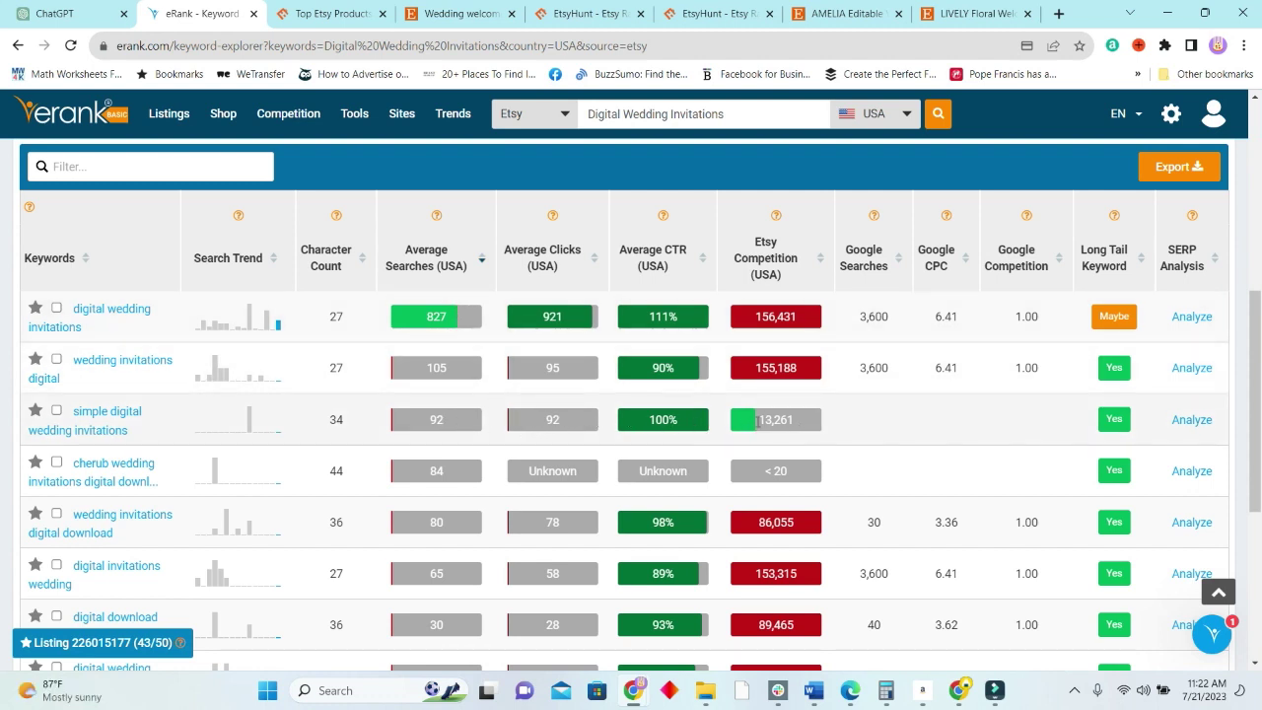
Step: Copy "E-Books on Wedding Planning" from the ChatGPT list and look it up in eRank's Keyword Explorer for Etsy, USA
key("ctrl+1")
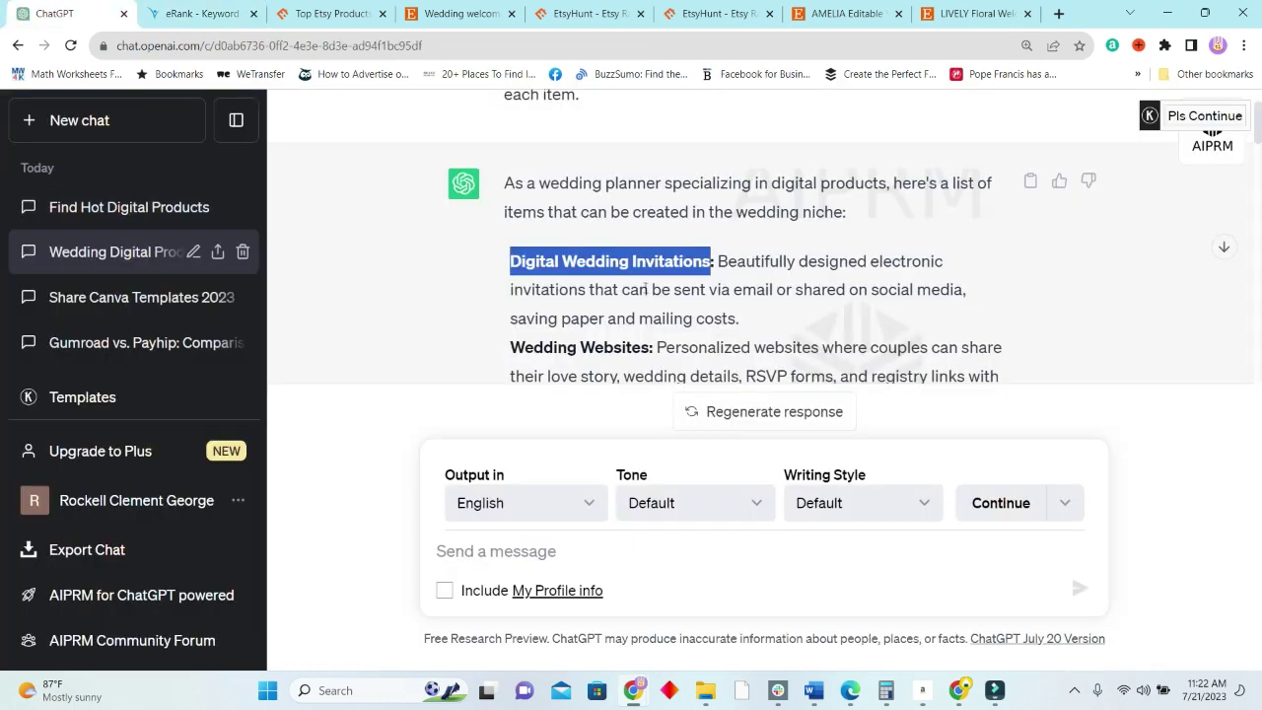
scroll(645, 289, "down", 1)
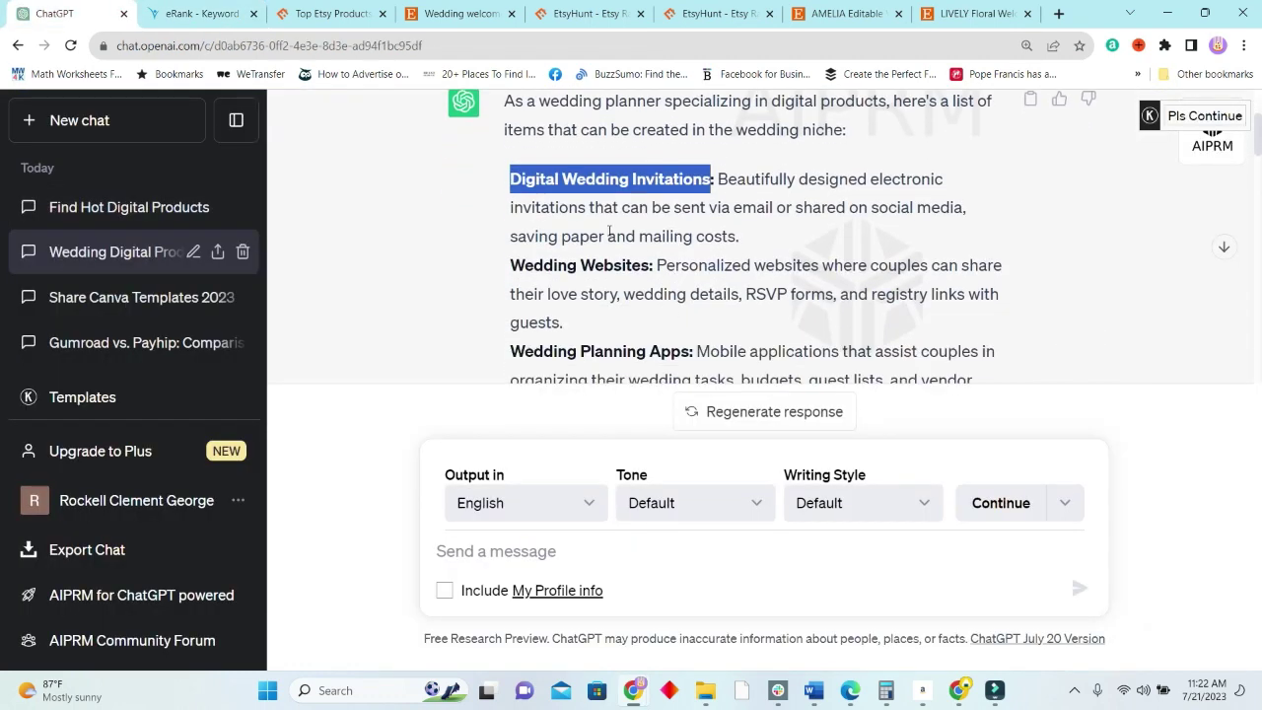
scroll(670, 351, "down", 2)
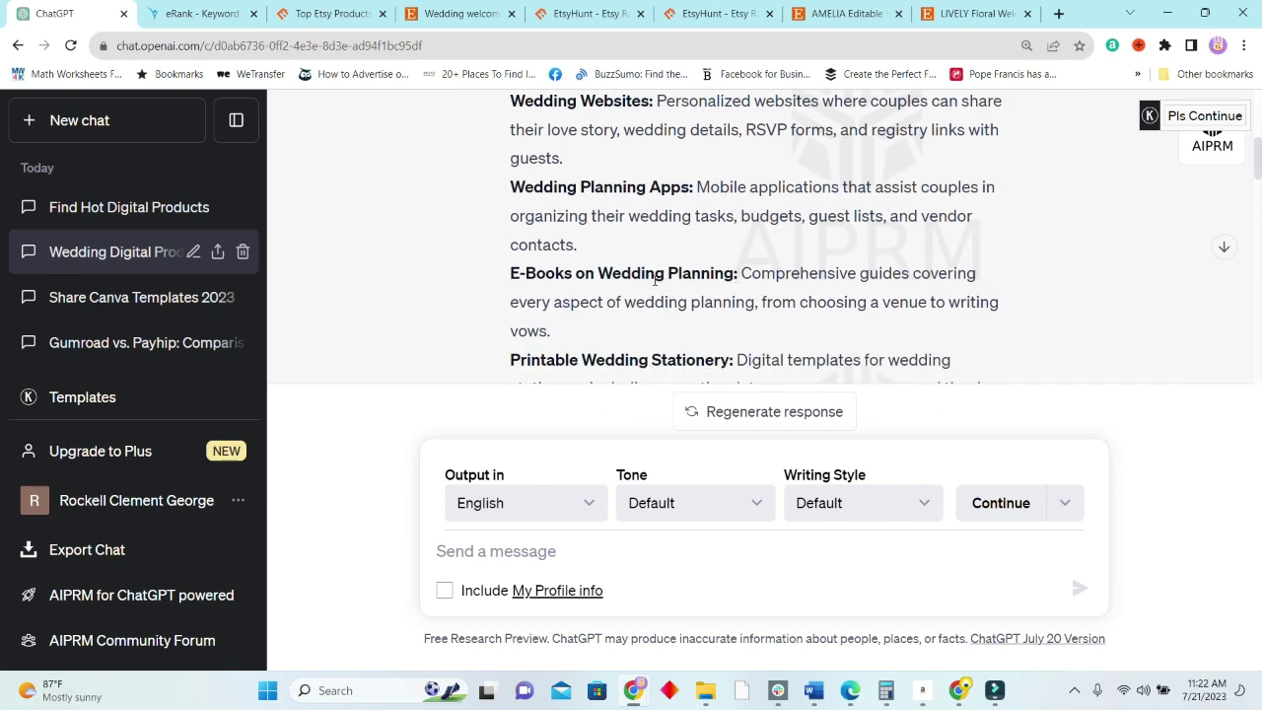
left_click_drag(742, 274, 510, 285)
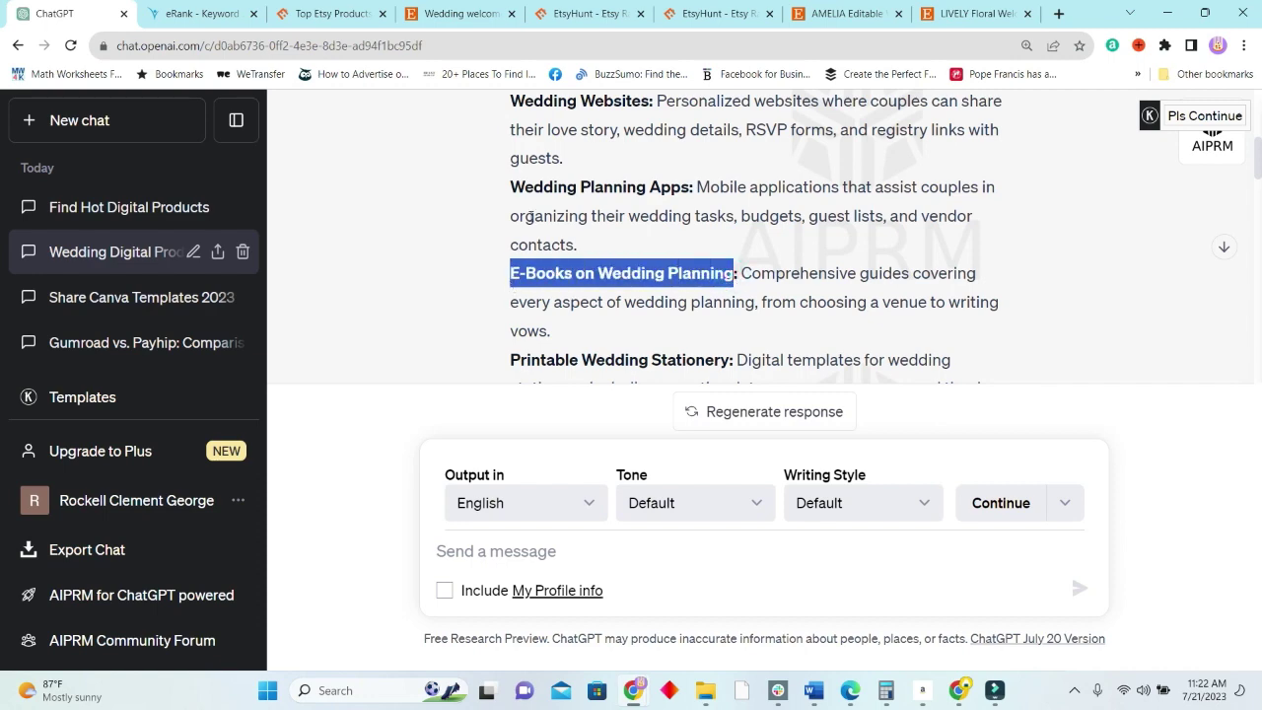
left_click(203, 14)
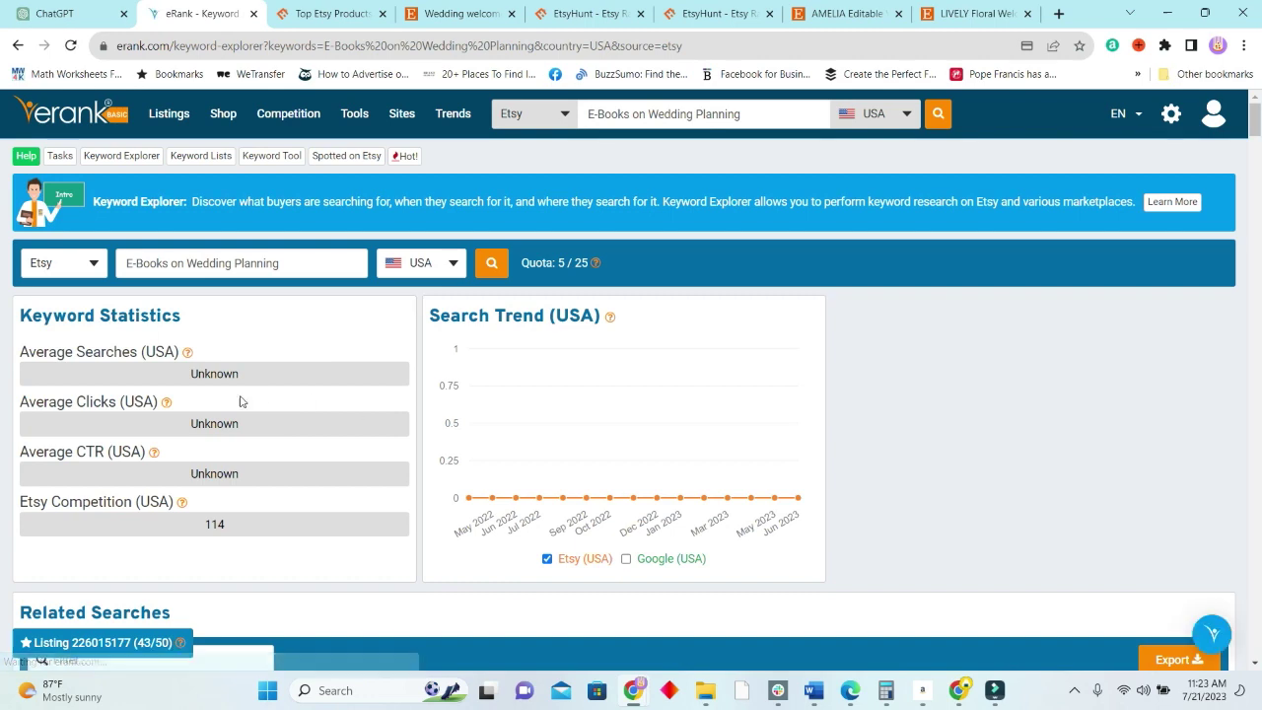
Step: Examine the keyword statistics and related searches for E-Books on Wedding Planning
scroll(234, 420, "down", 2)
scroll(291, 396, "up", 1)
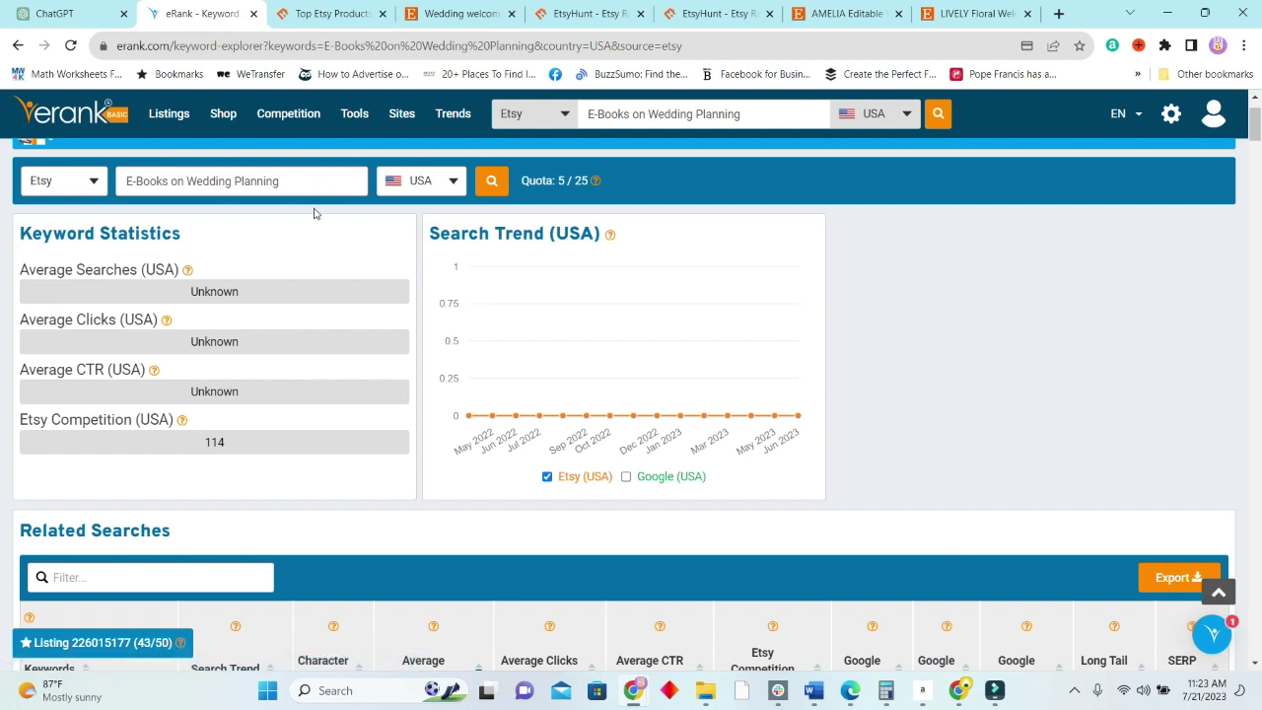
scroll(330, 281, "down", 3)
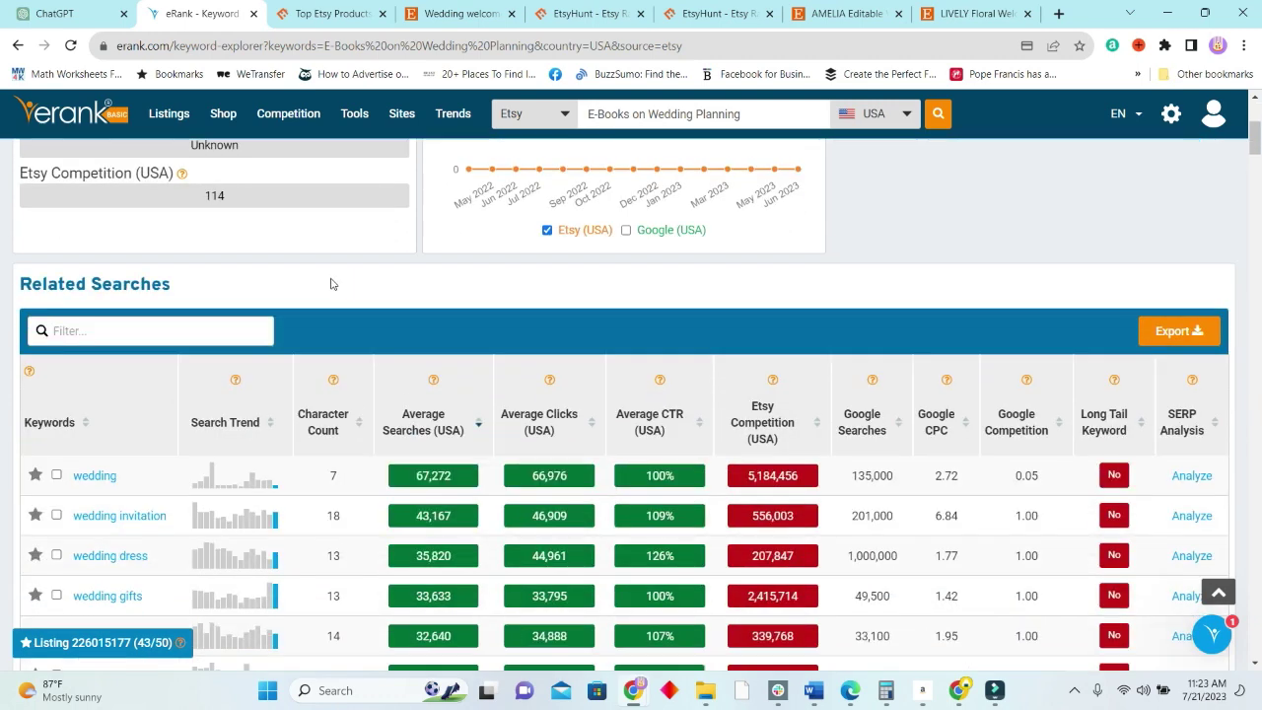
scroll(331, 280, "down", 1)
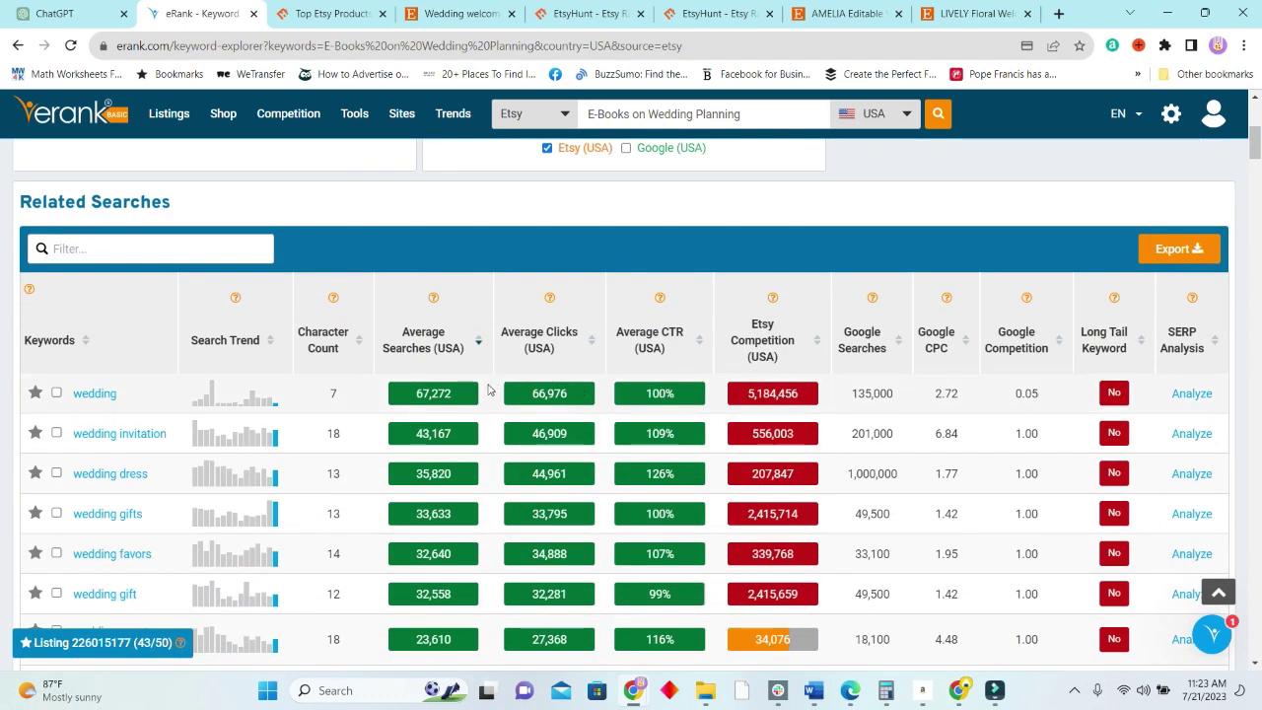
Step: Examine the highest-volume related searches for E-Books on Wedding Planning, comparing average searches with Etsy competition
scroll(487, 390, "down", 2)
scroll(723, 455, "down", 1)
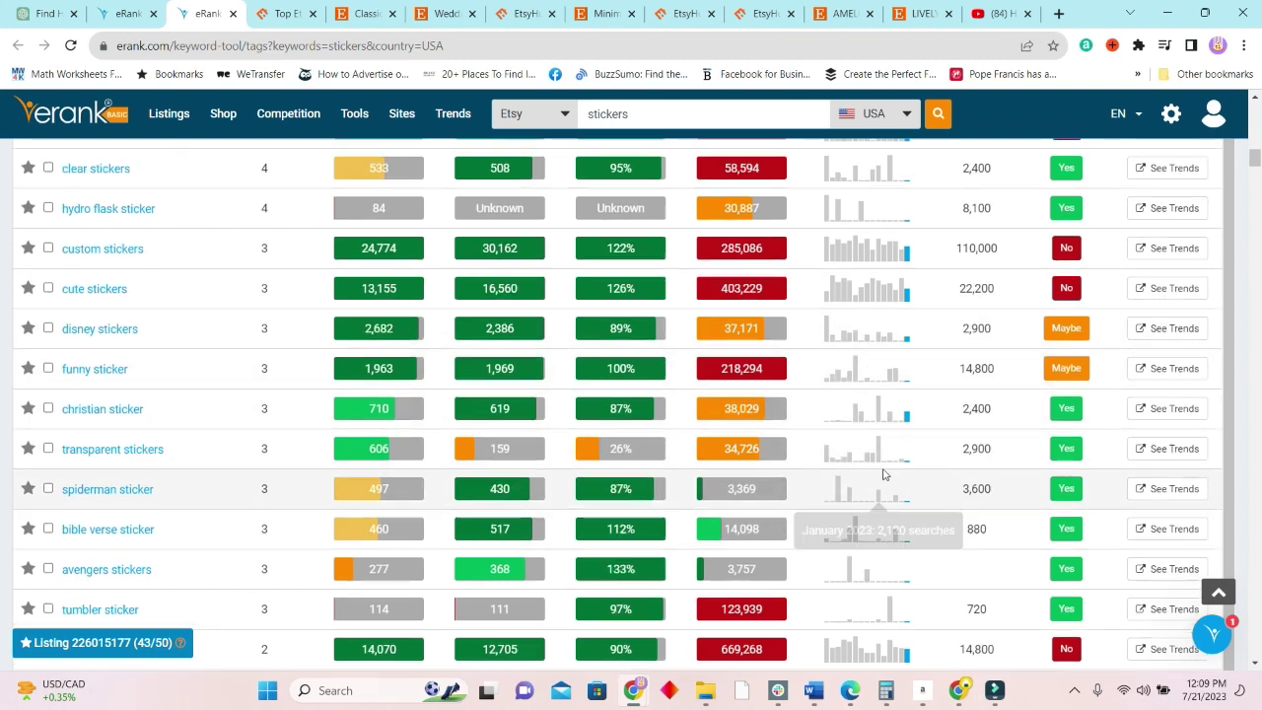
Step: Examine the related keywords for stickers in eRank's Keyword Tool, comparing searches, clicks, CTR and competition across the list
scroll(798, 345, "up", 2)
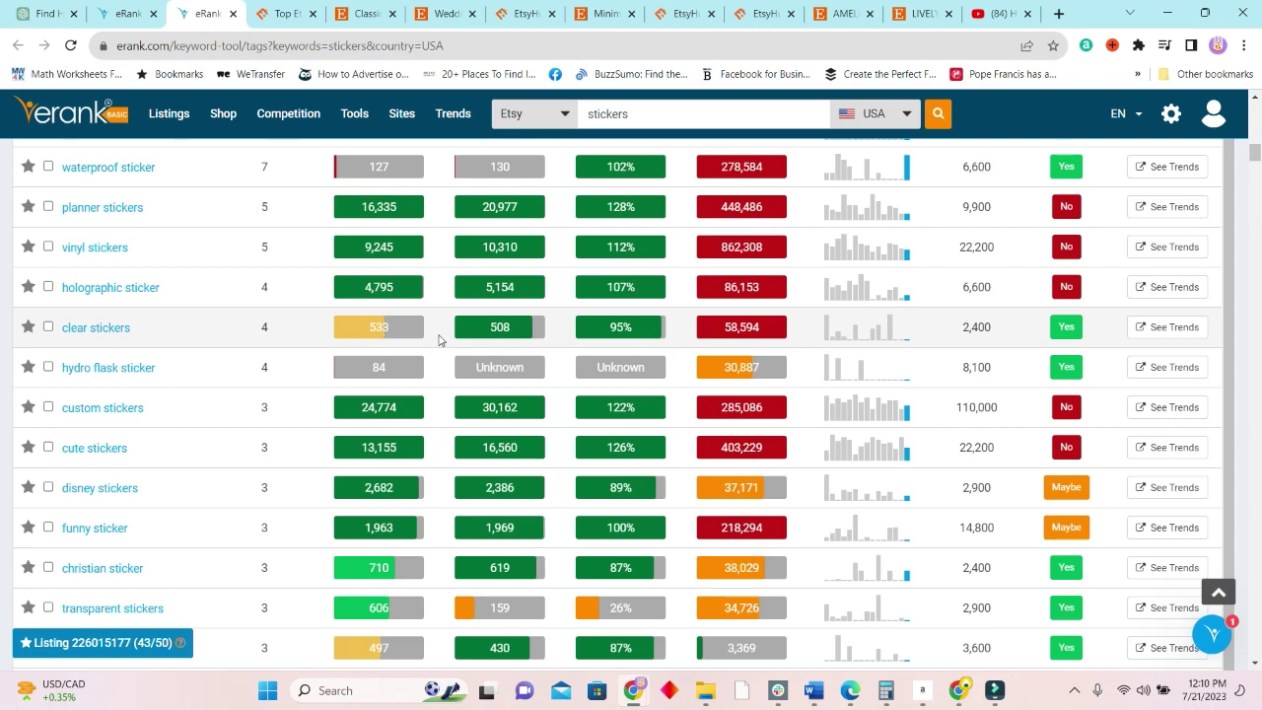
scroll(513, 603, "down", 1)
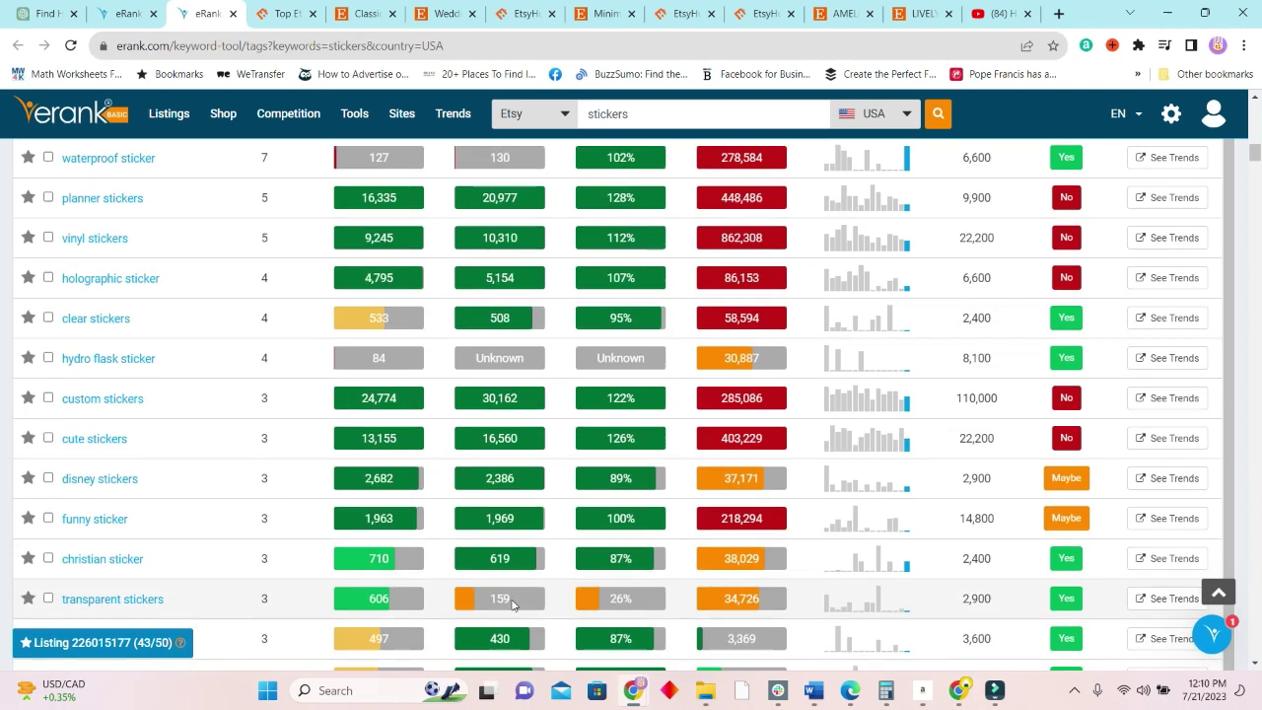
scroll(513, 604, "down", 3)
scroll(523, 357, "down", 5)
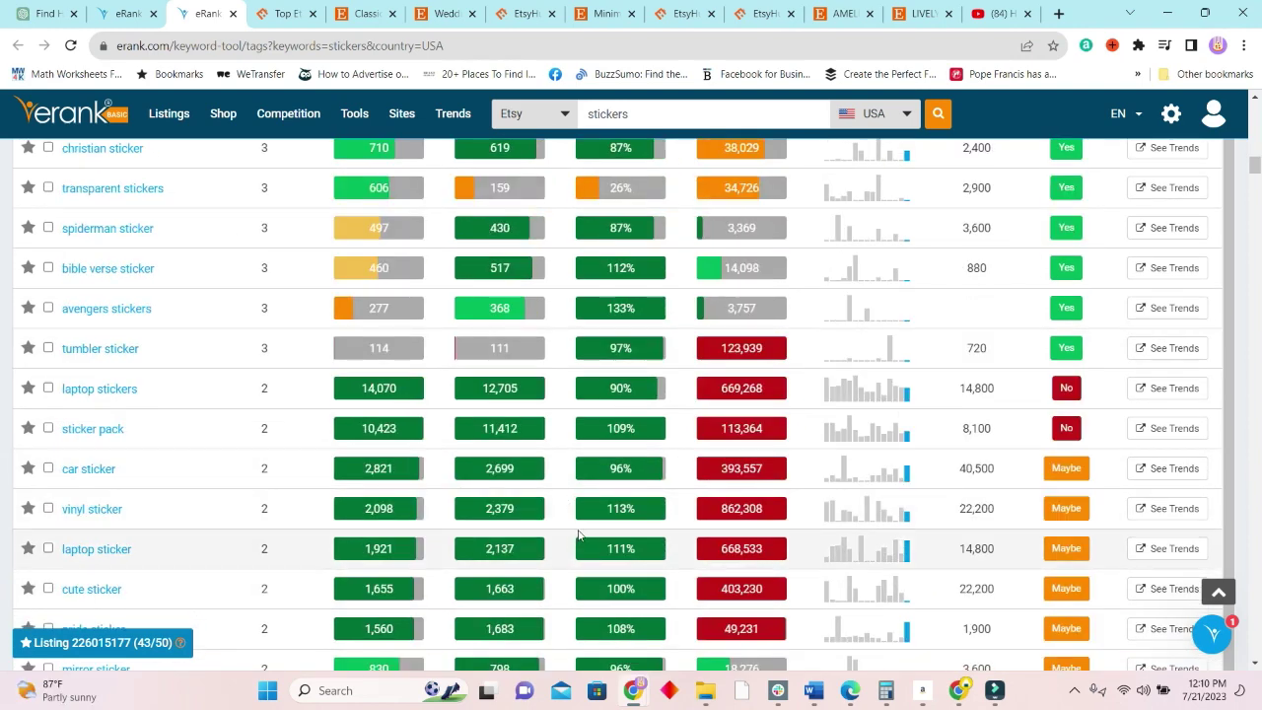
scroll(585, 533, "down", 3)
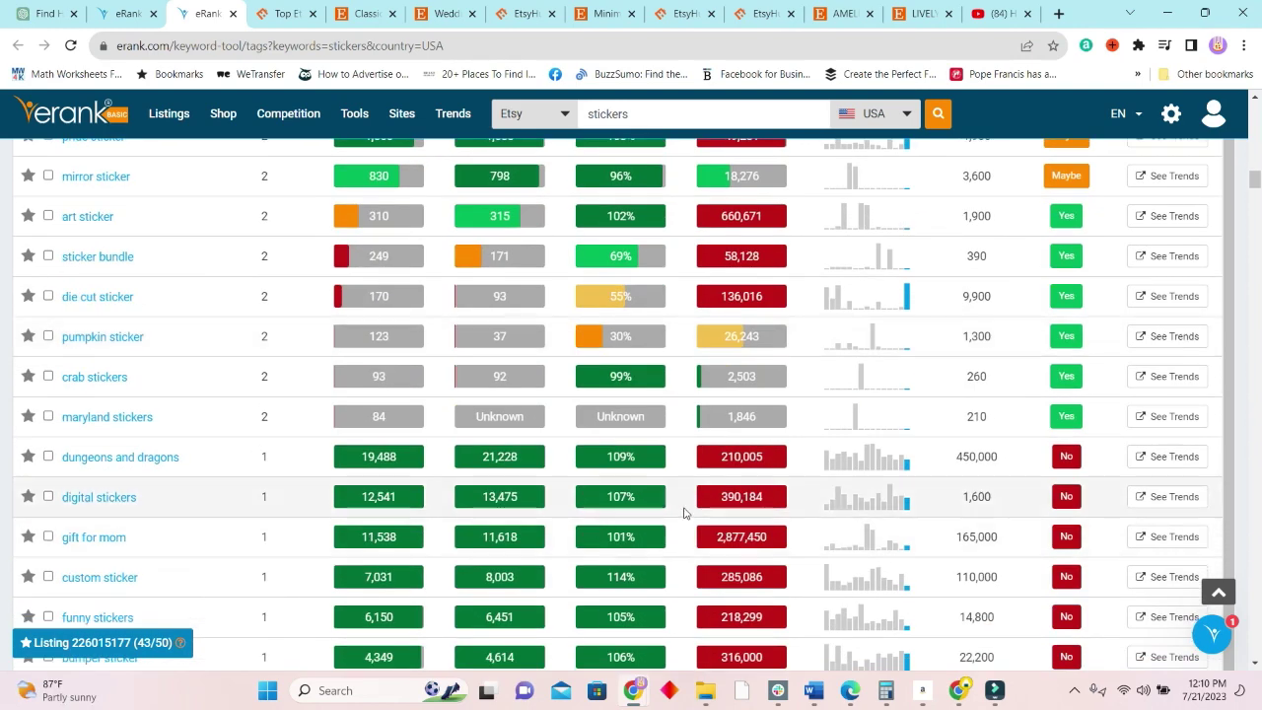
scroll(638, 540, "up", 3)
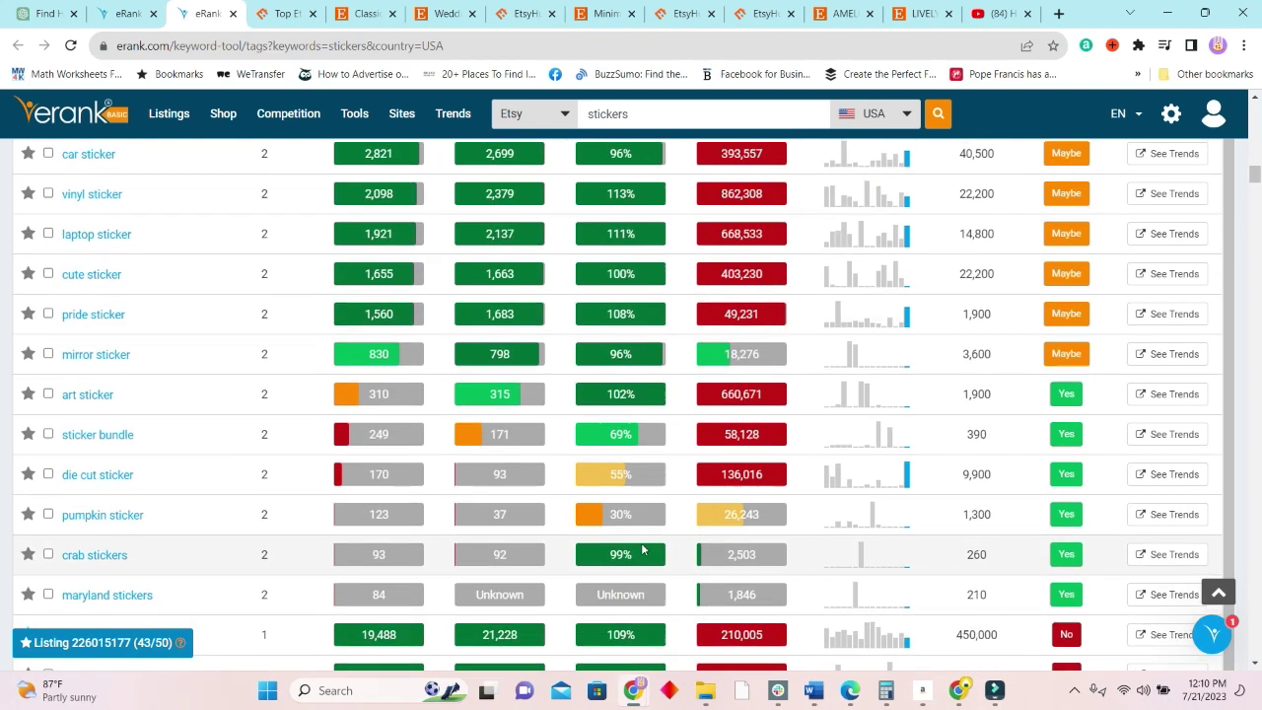
scroll(591, 519, "up", 4)
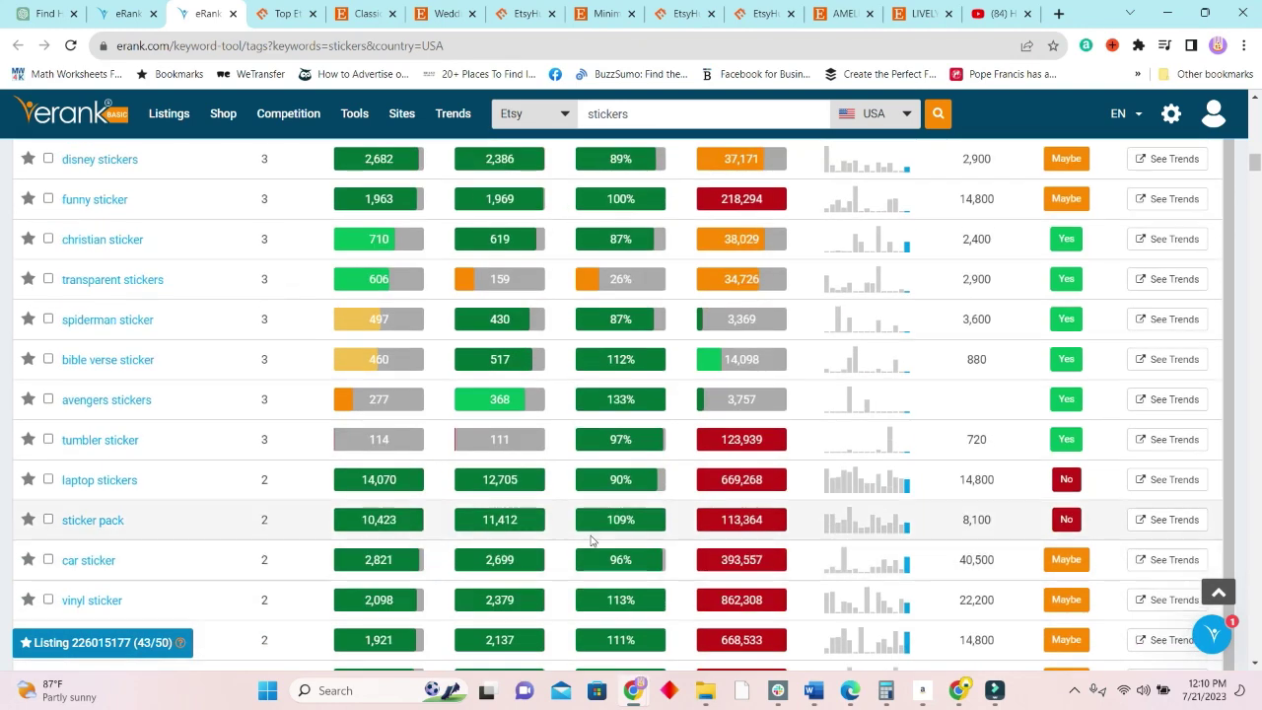
scroll(592, 537, "up", 2)
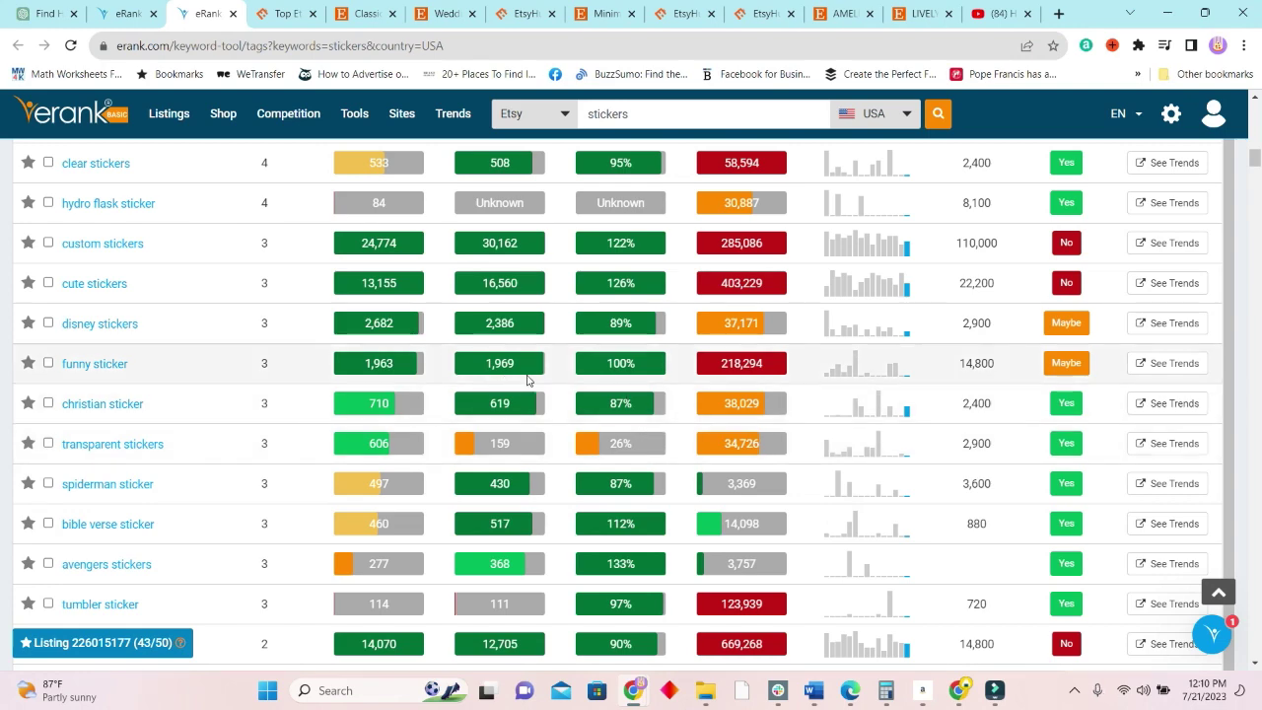
scroll(637, 574, "down", 3)
scroll(637, 575, "down", 2)
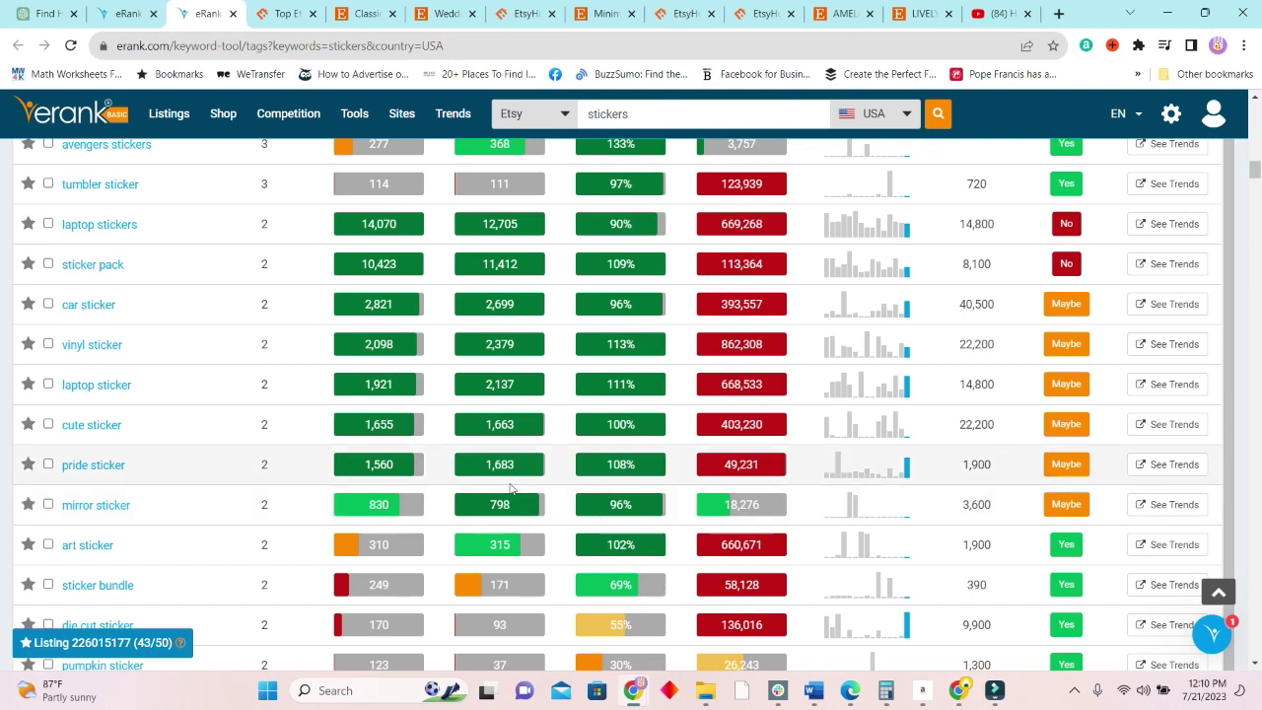
scroll(524, 499, "up", 1)
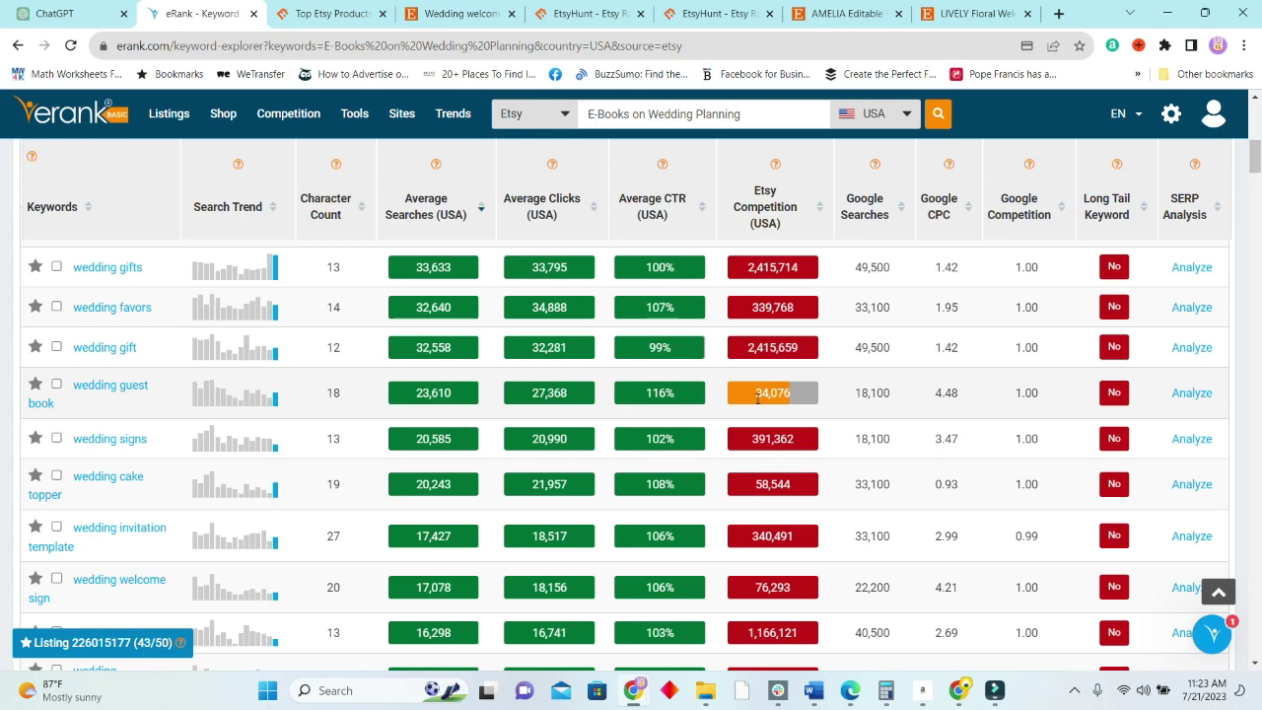
Step: Review Etsy competition in the E-Books on Wedding Planning related searches and mark the keyword "wedding guest book alternative"
scroll(663, 414, "down", 1)
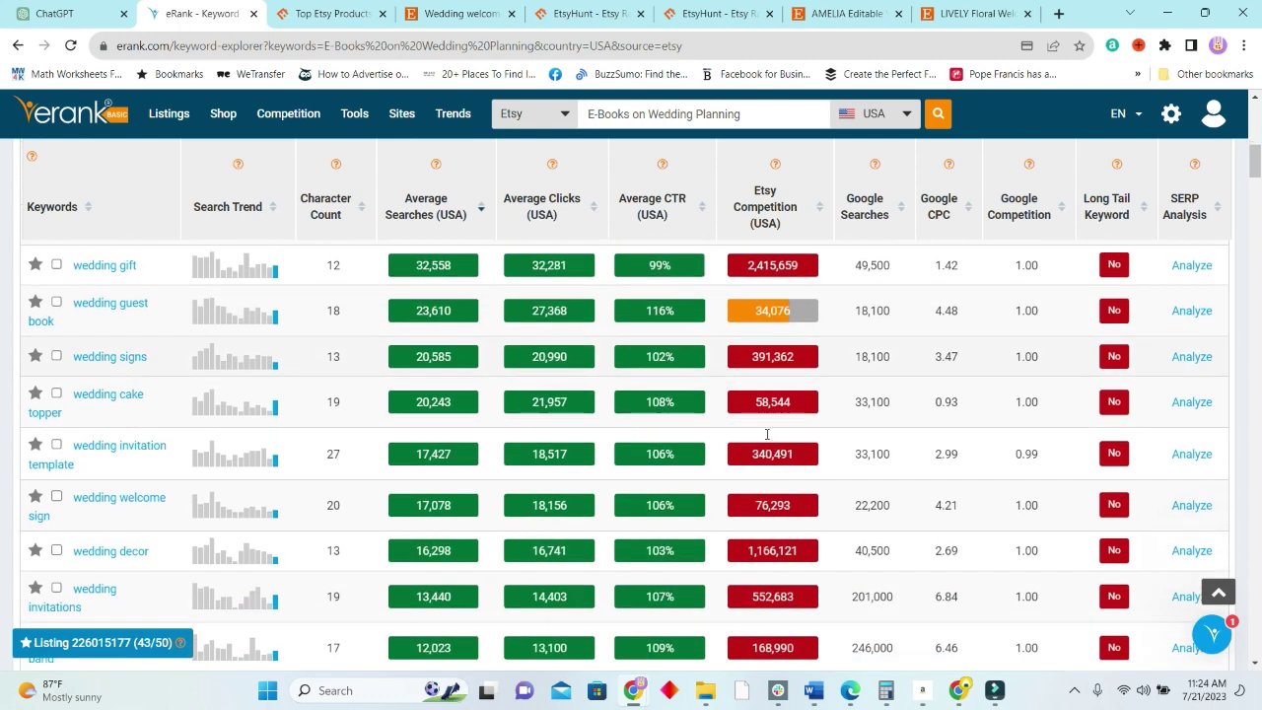
scroll(772, 449, "down", 4)
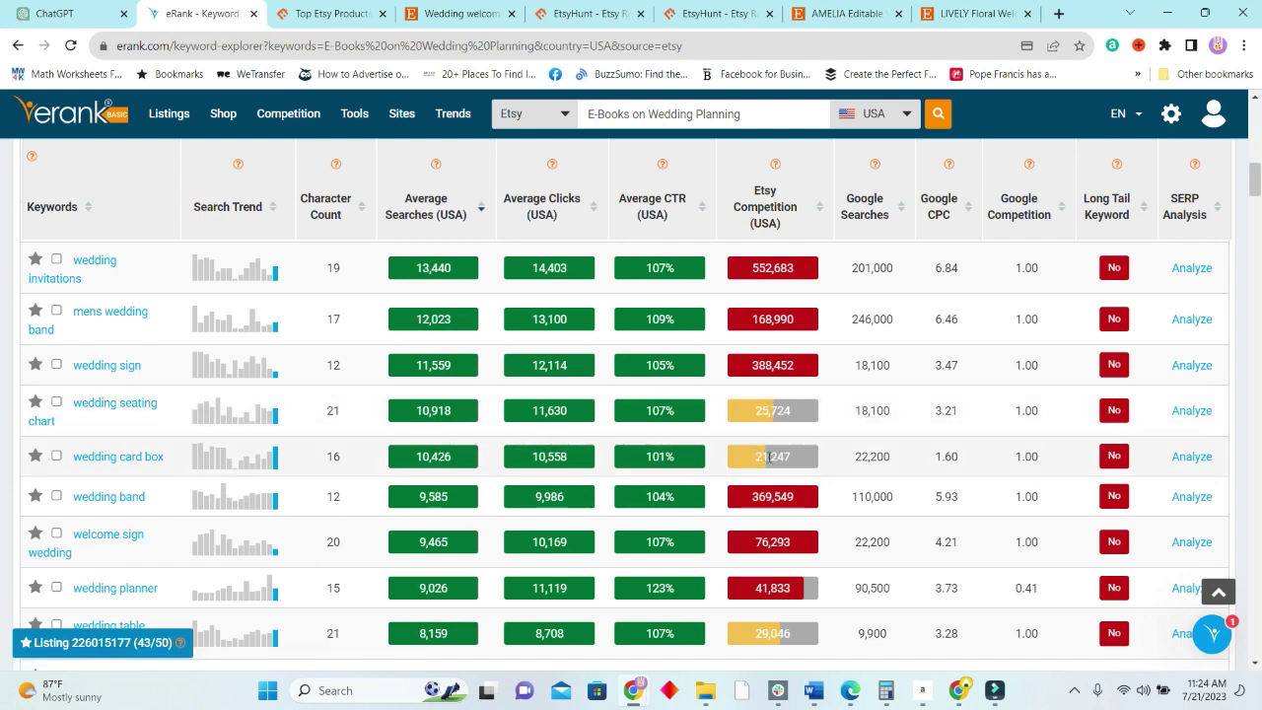
scroll(770, 456, "down", 1)
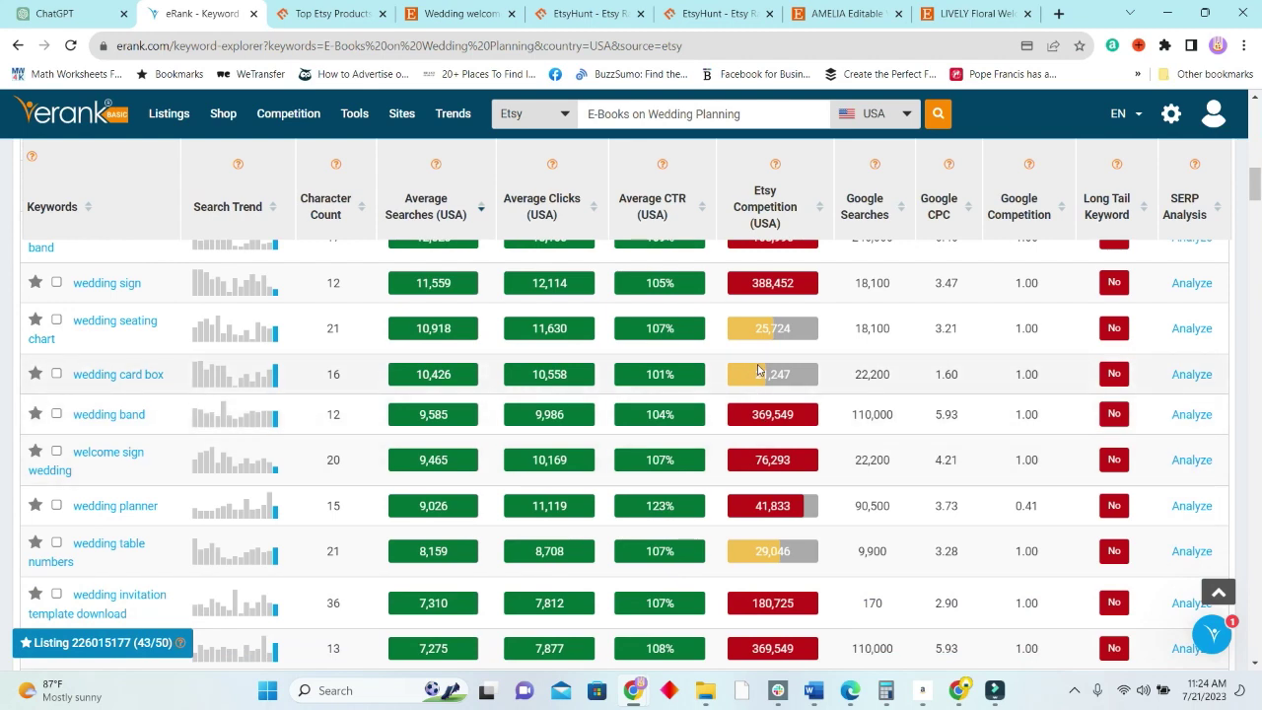
scroll(753, 372, "down", 1)
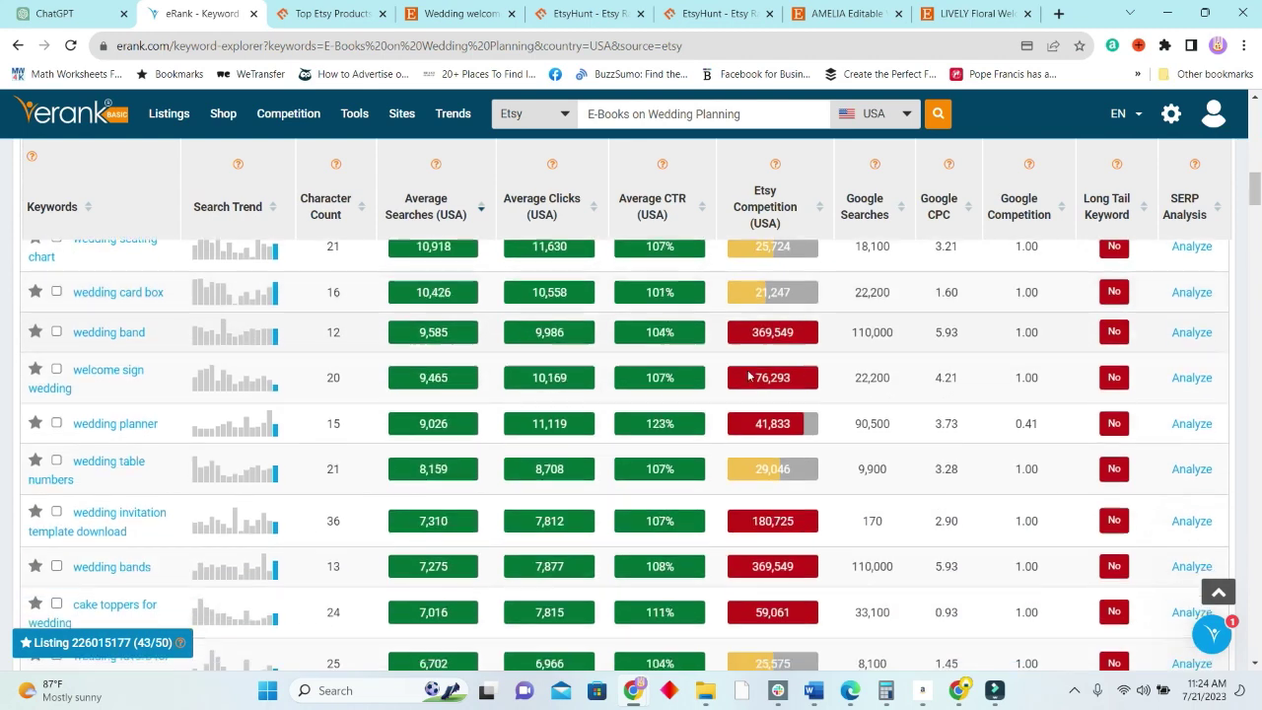
scroll(746, 376, "down", 2)
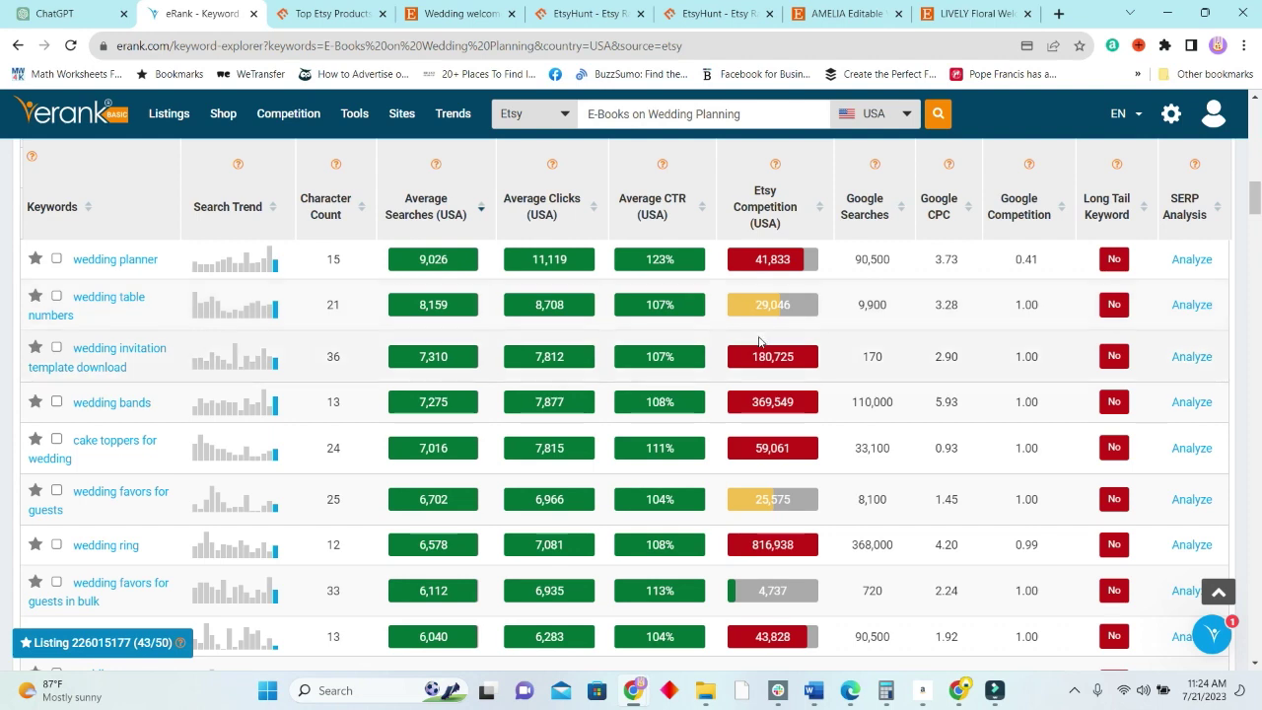
scroll(759, 342, "down", 1)
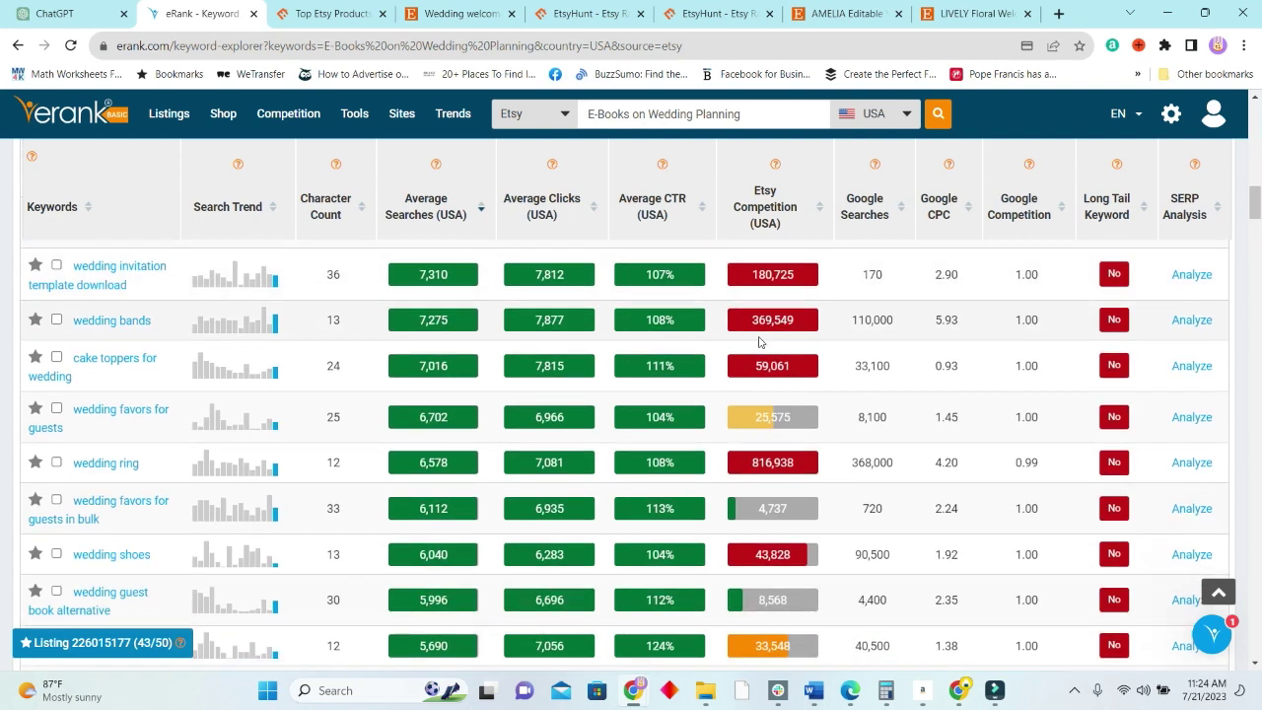
scroll(759, 342, "down", 1)
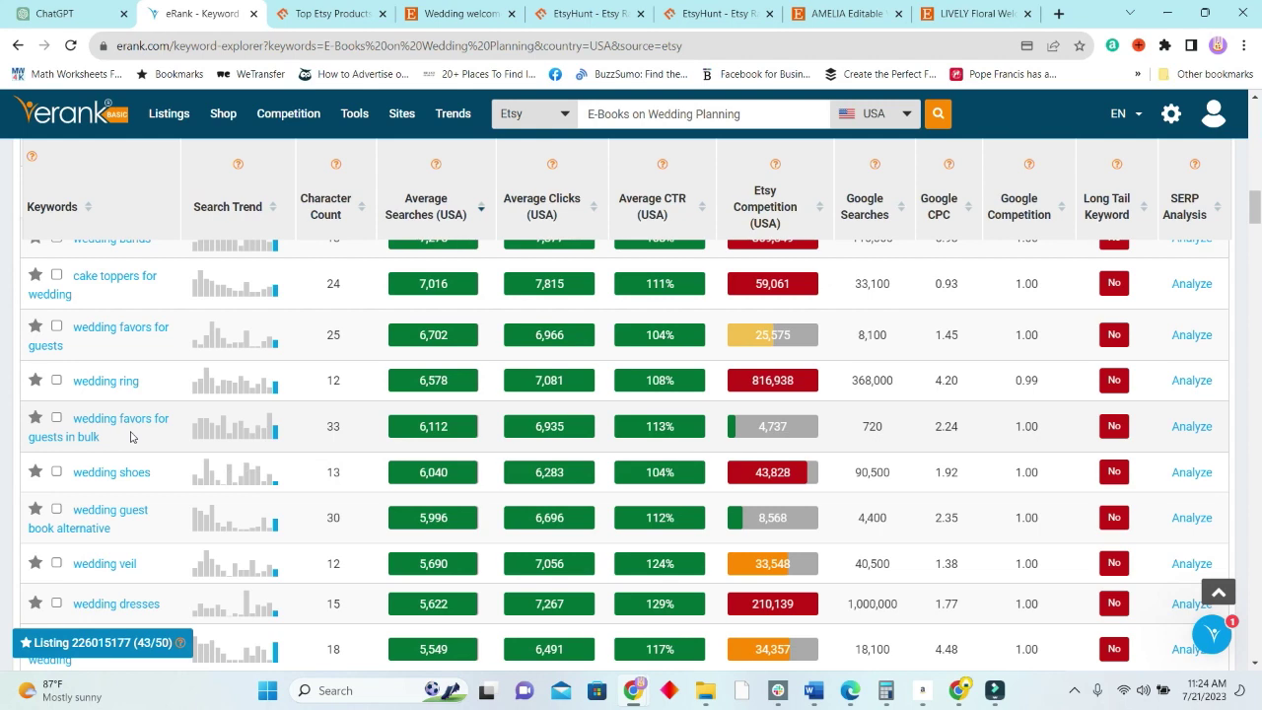
scroll(131, 434, "down", 2)
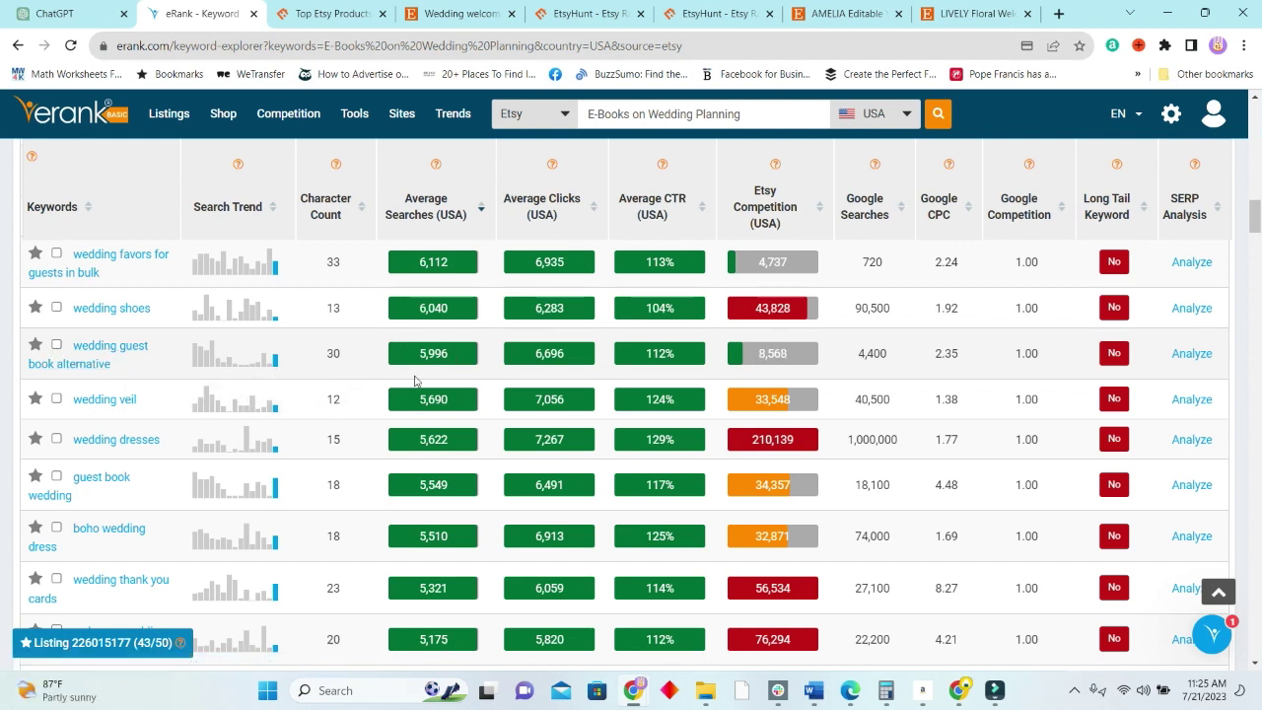
scroll(590, 368, "down", 1)
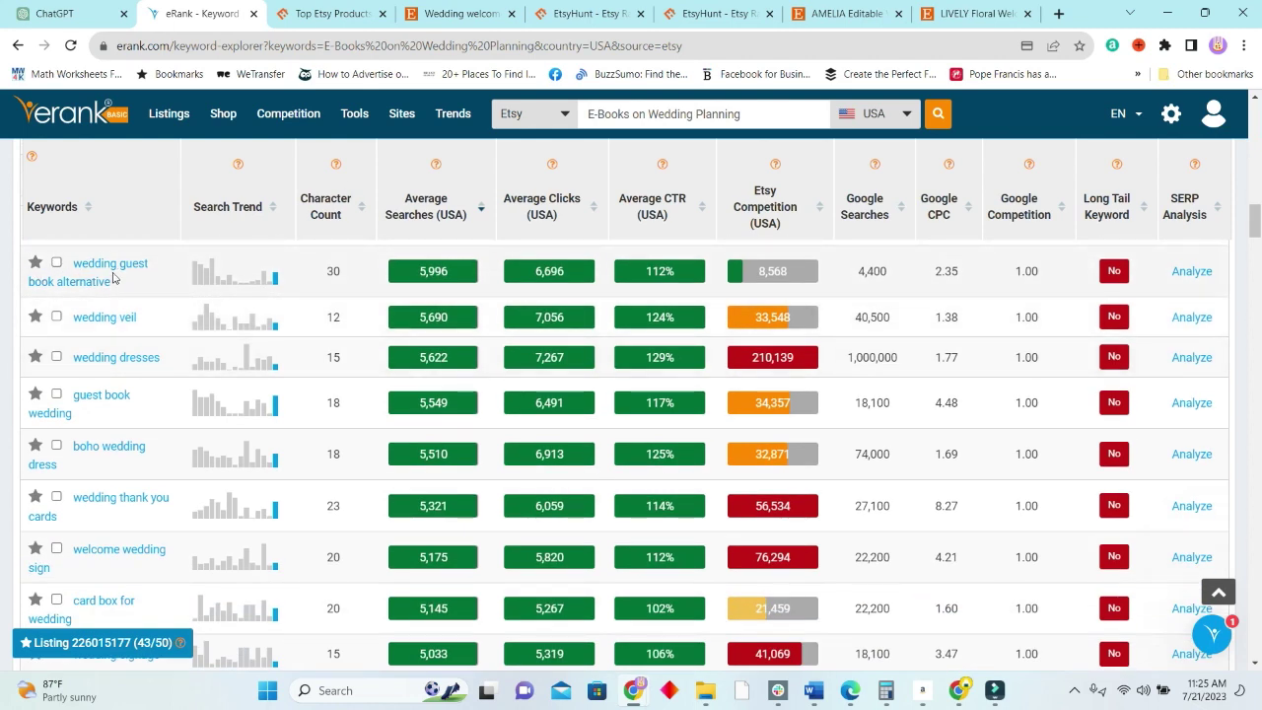
left_click(56, 263)
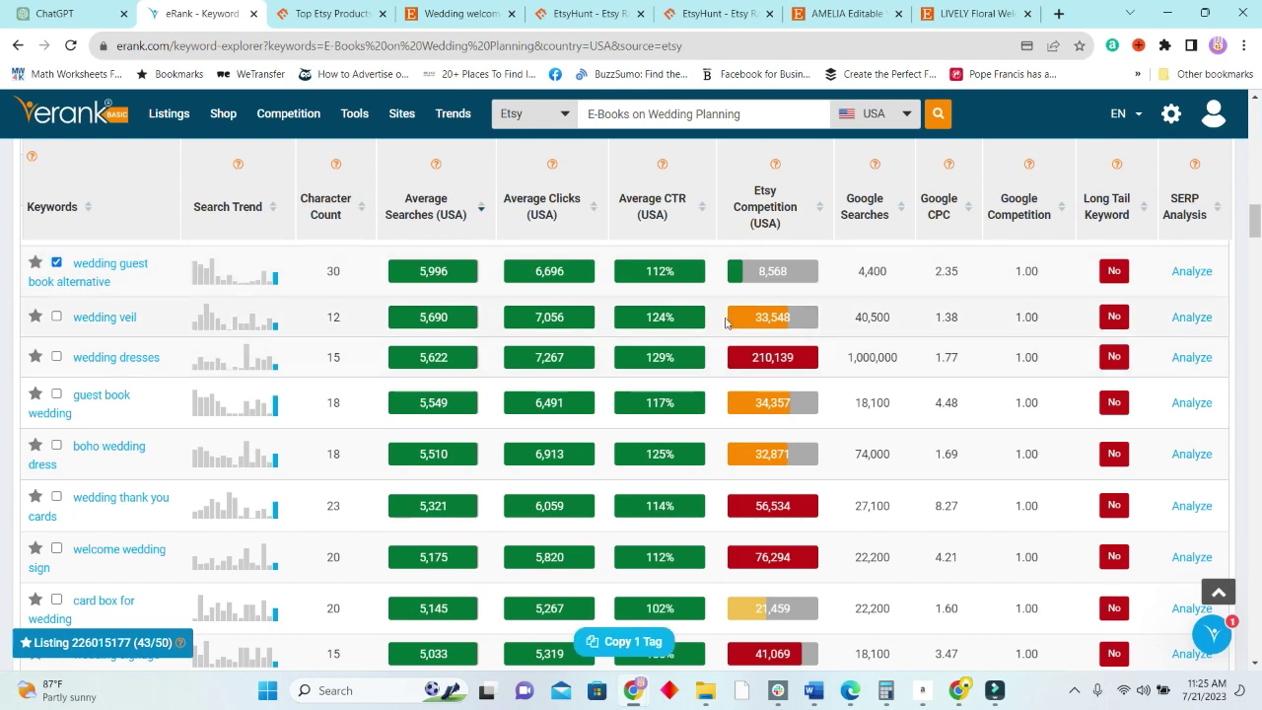
Step: Mark the related keywords "wedding itinerary template" and "wedding seating chart template" as further product ideas
scroll(800, 332, "down", 1)
scroll(733, 350, "down", 6)
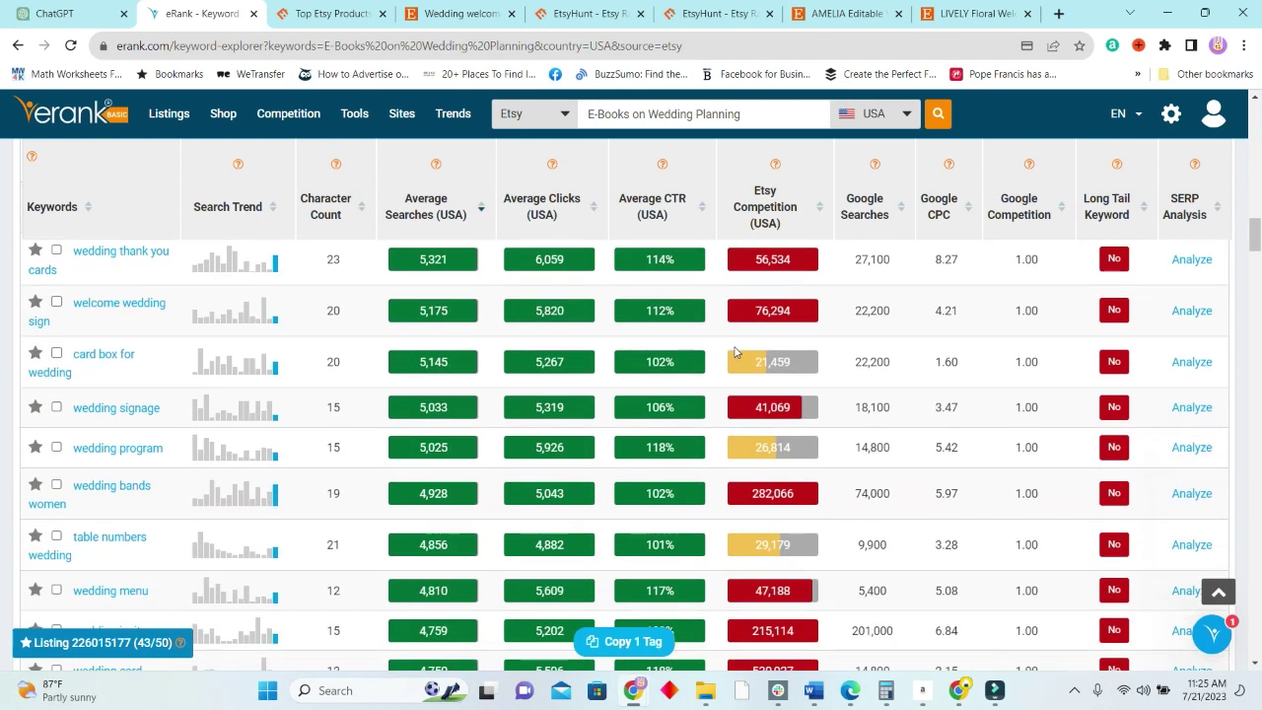
scroll(751, 412, "down", 5)
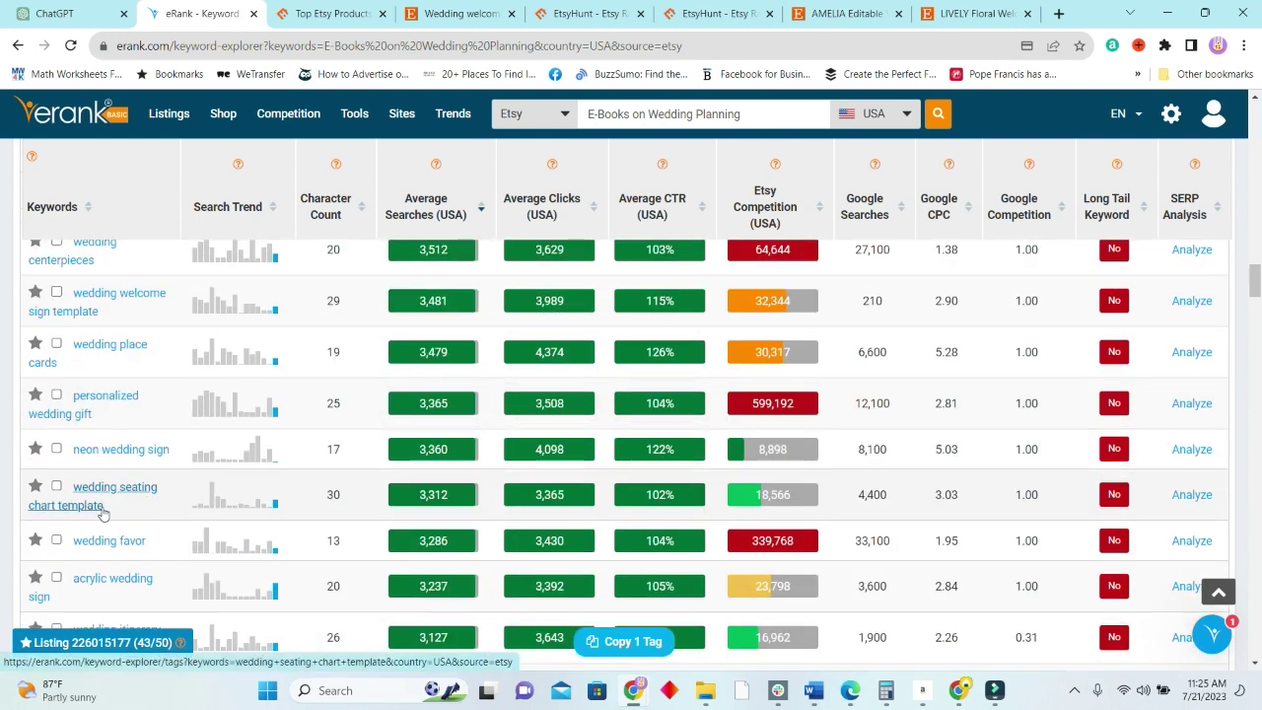
scroll(105, 515, "down", 1)
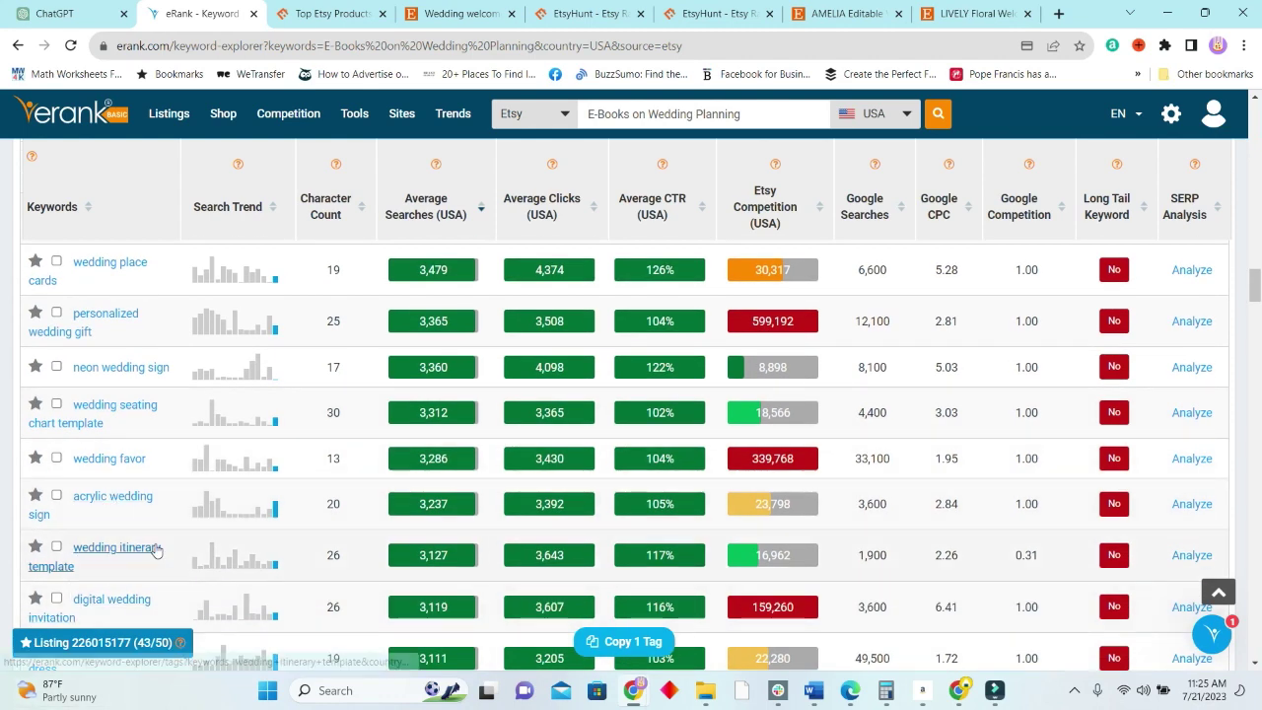
left_click(56, 545)
left_click(56, 403)
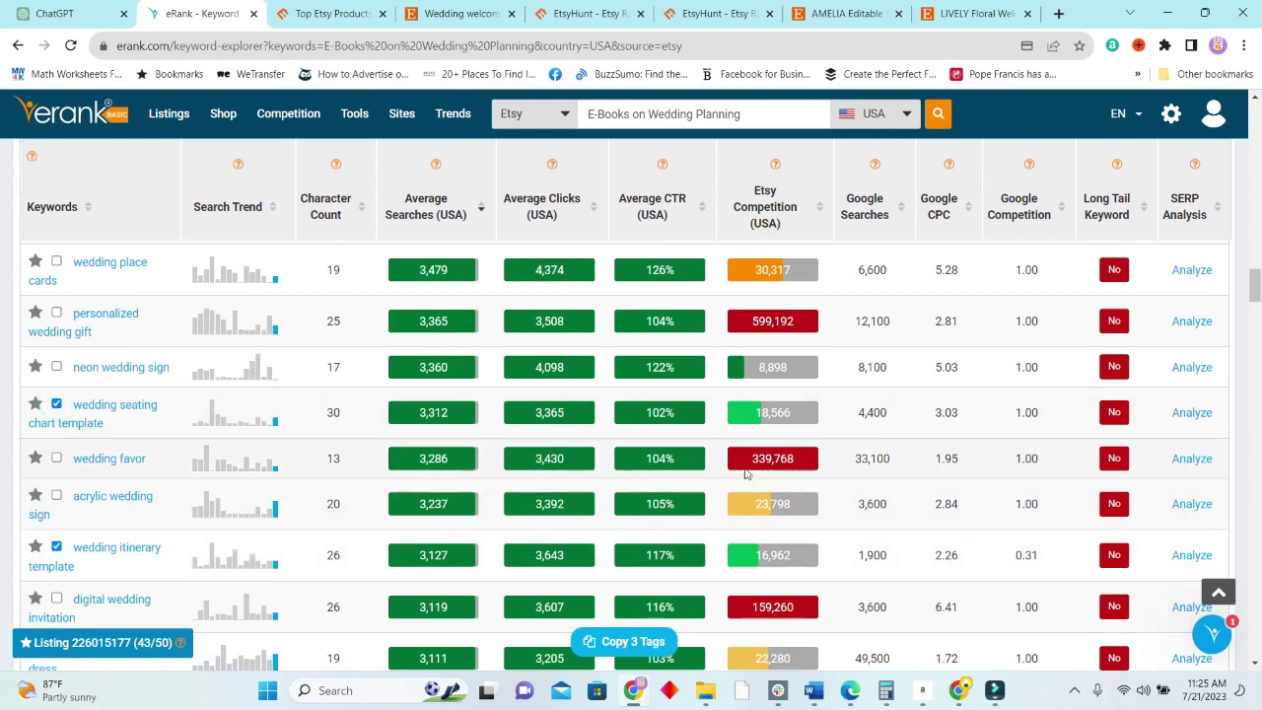
Step: Mark the related keywords "wedding checklist" and "guest book wedding alternative" further down the list
scroll(584, 516, "down", 2)
scroll(584, 516, "down", 2)
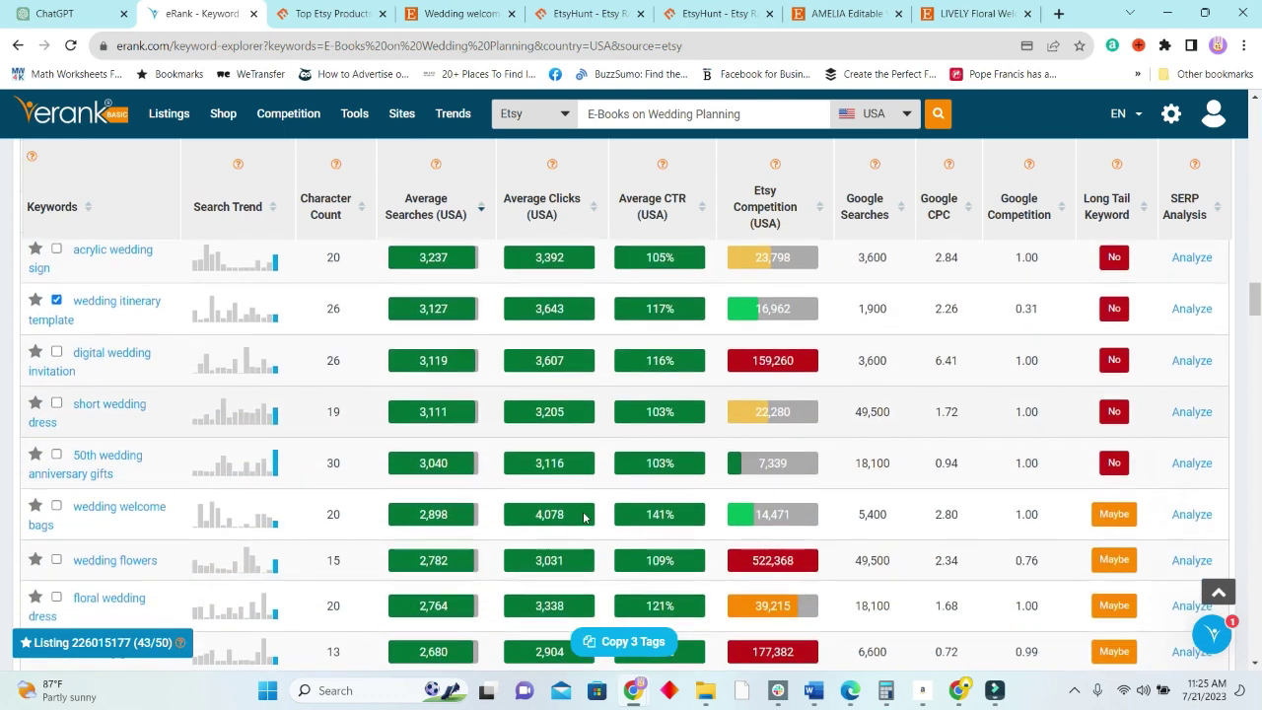
scroll(113, 526, "down", 5)
left_click(56, 506)
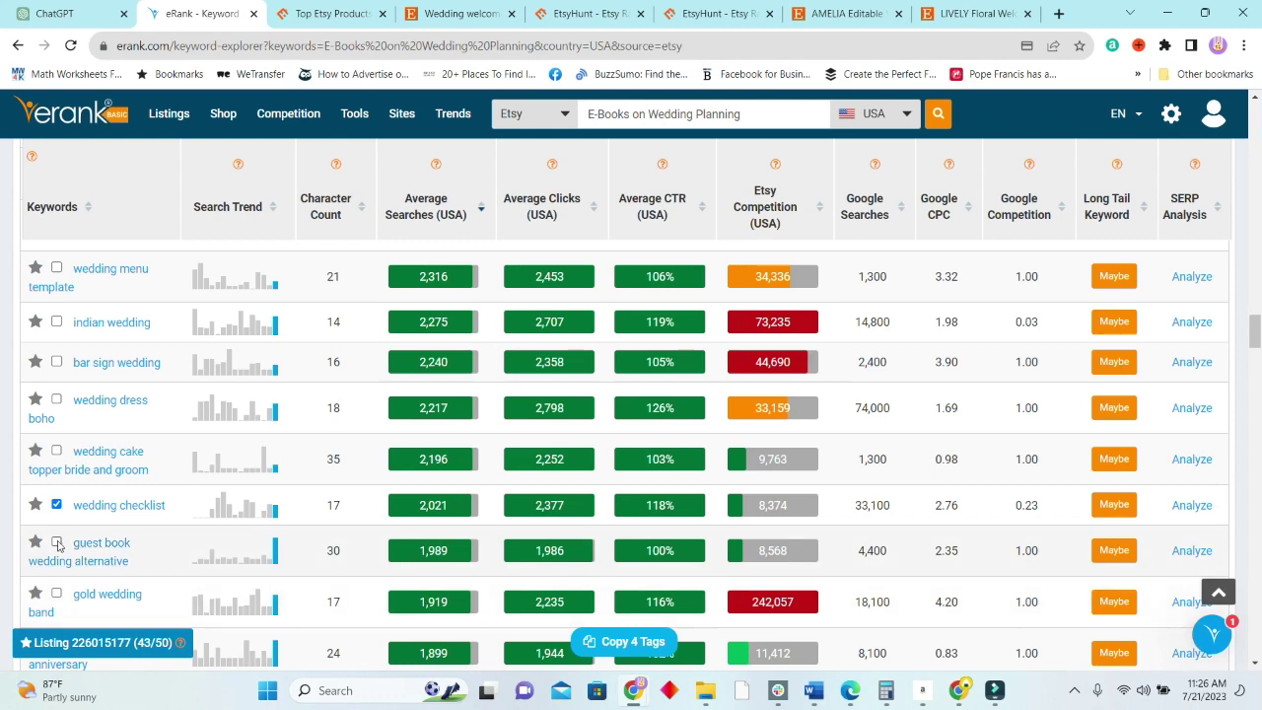
left_click(55, 542)
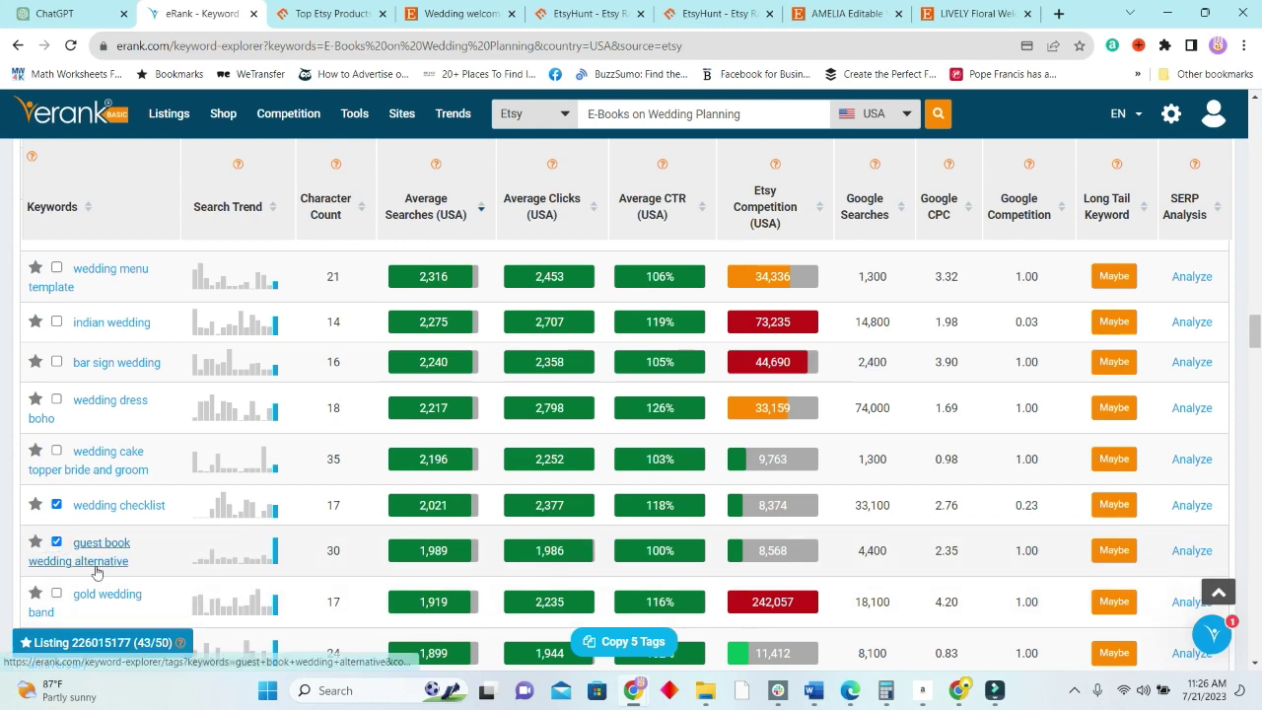
Step: Return to the marked keyword "wedding seating chart template" in the related searches and copy its text
scroll(286, 560, "down", 2)
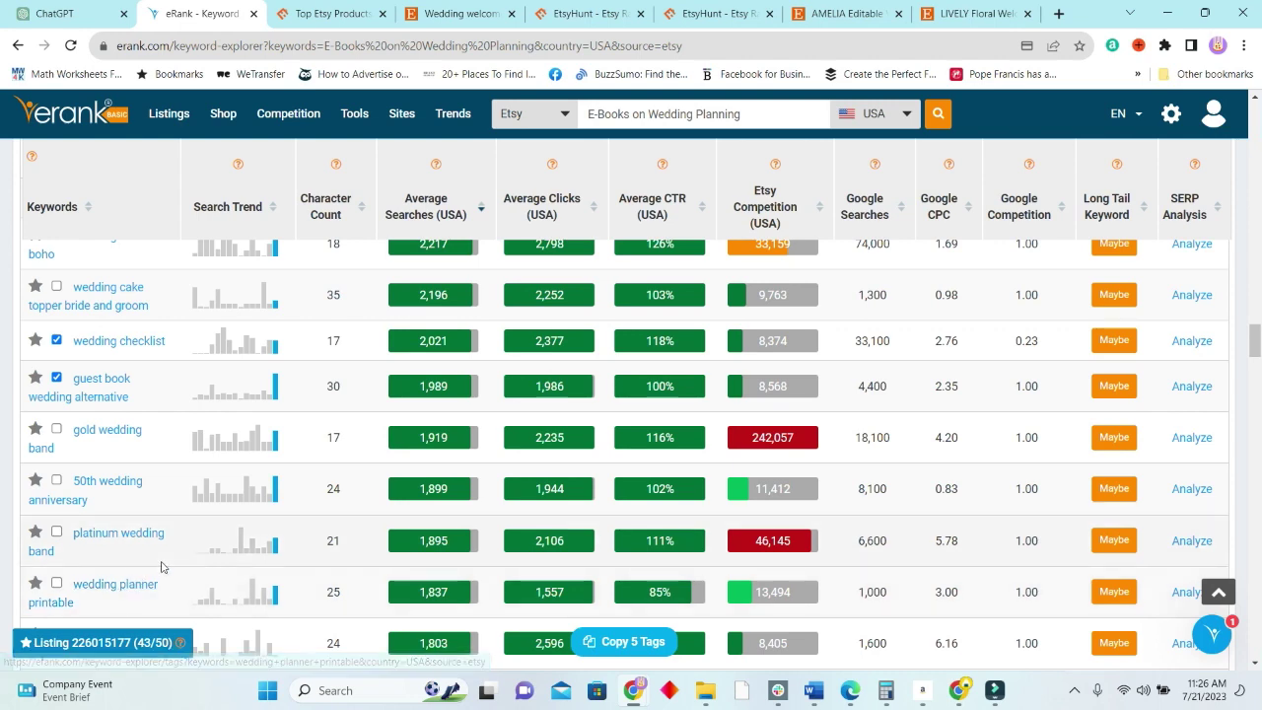
scroll(163, 521, "up", 2)
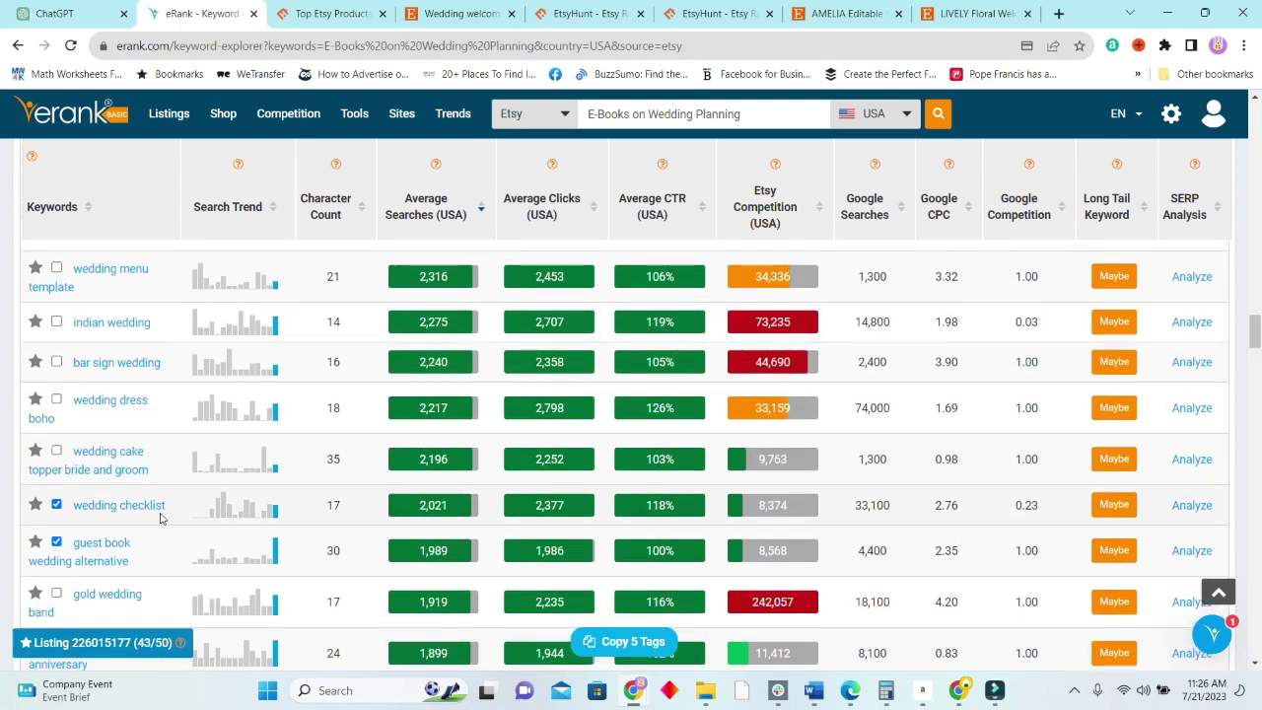
scroll(158, 512, "down", 2)
scroll(120, 459, "up", 2)
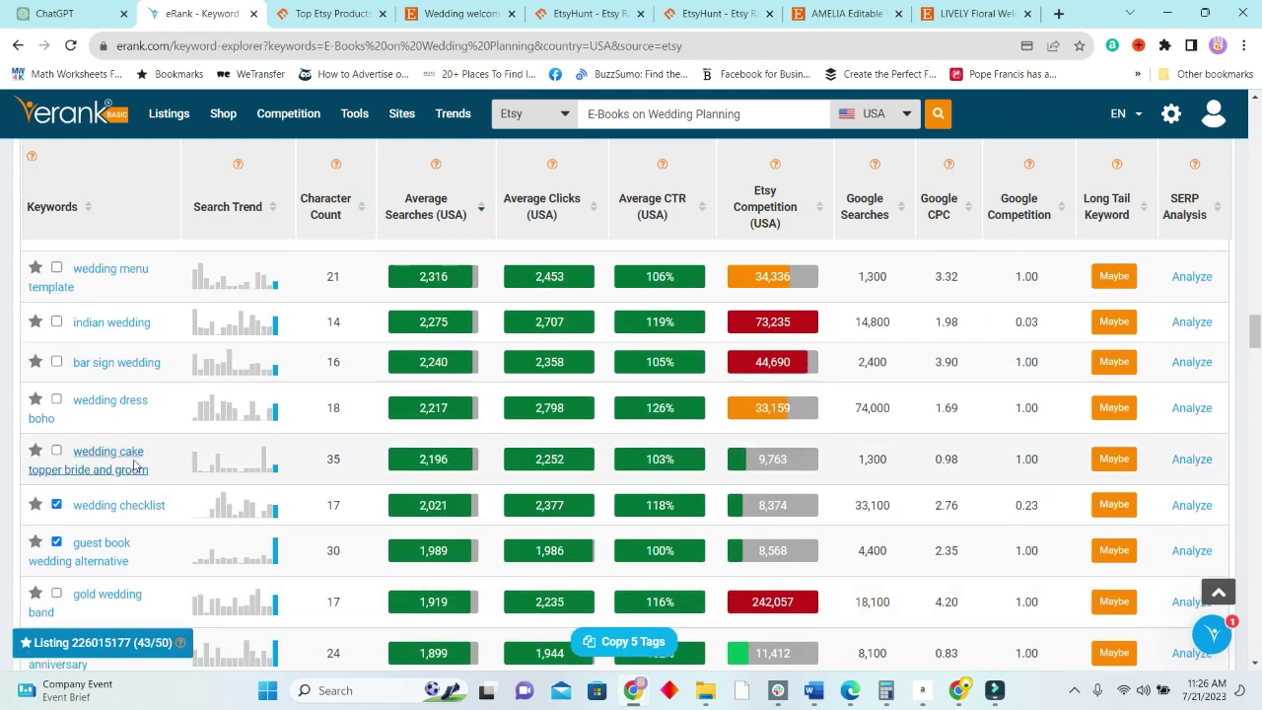
scroll(135, 466, "up", 3)
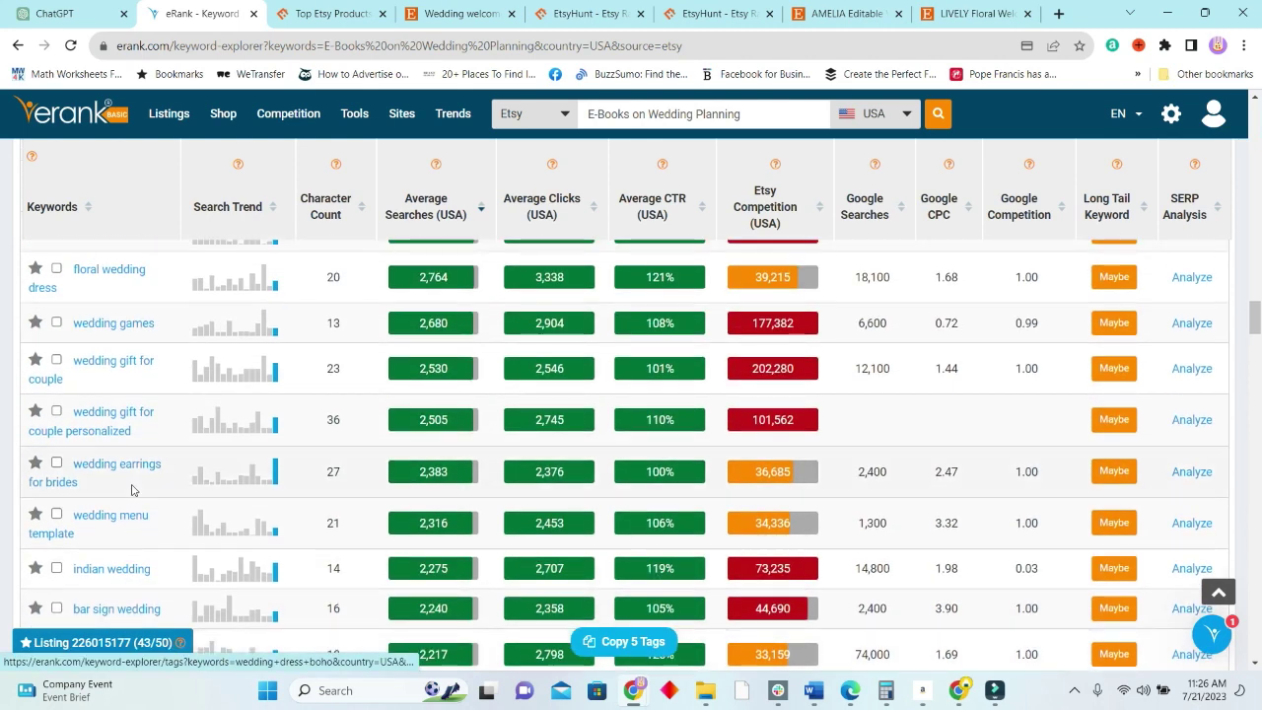
scroll(132, 490, "up", 5)
triple_click(146, 329)
key("ctrl+c")
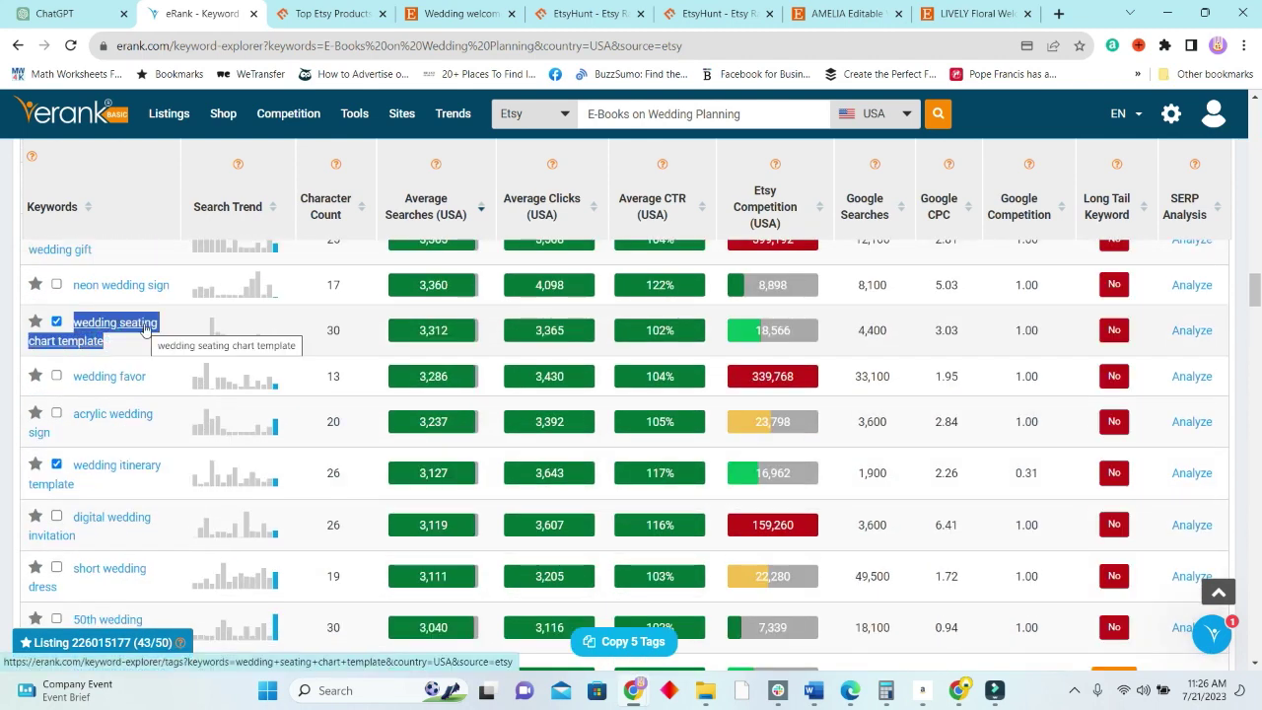
Step: Switch to EtsyHunt's product research and search for products matching "wedding seating chart template"
left_click(313, 14)
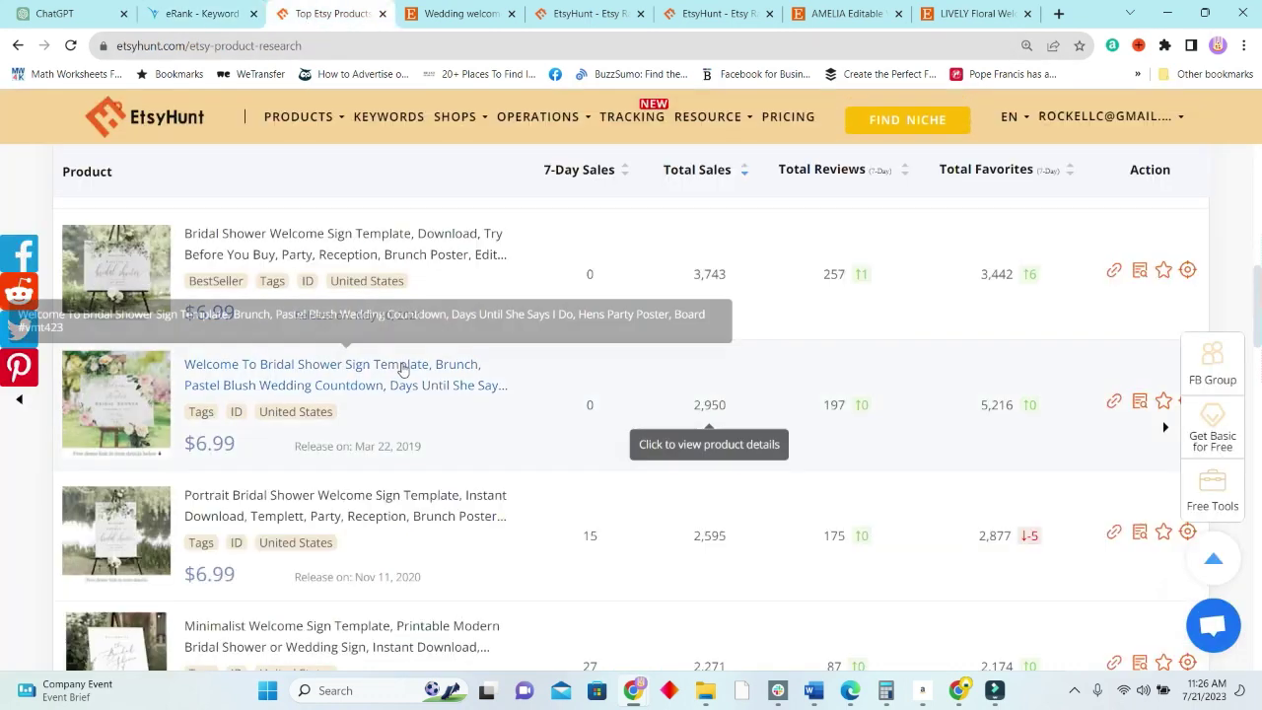
scroll(402, 370, "up", 10)
left_click(336, 226)
key("ctrl+a")
key("ctrl+v")
left_click(542, 225)
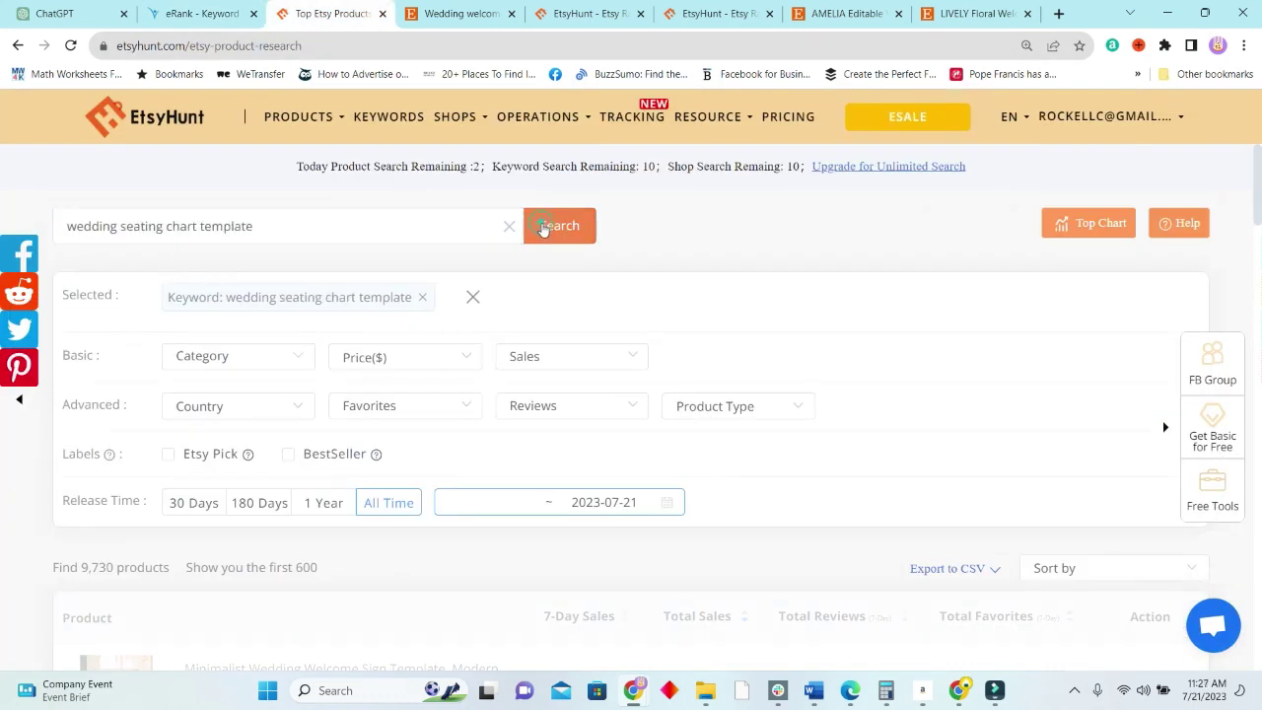
scroll(595, 335, "down", 1)
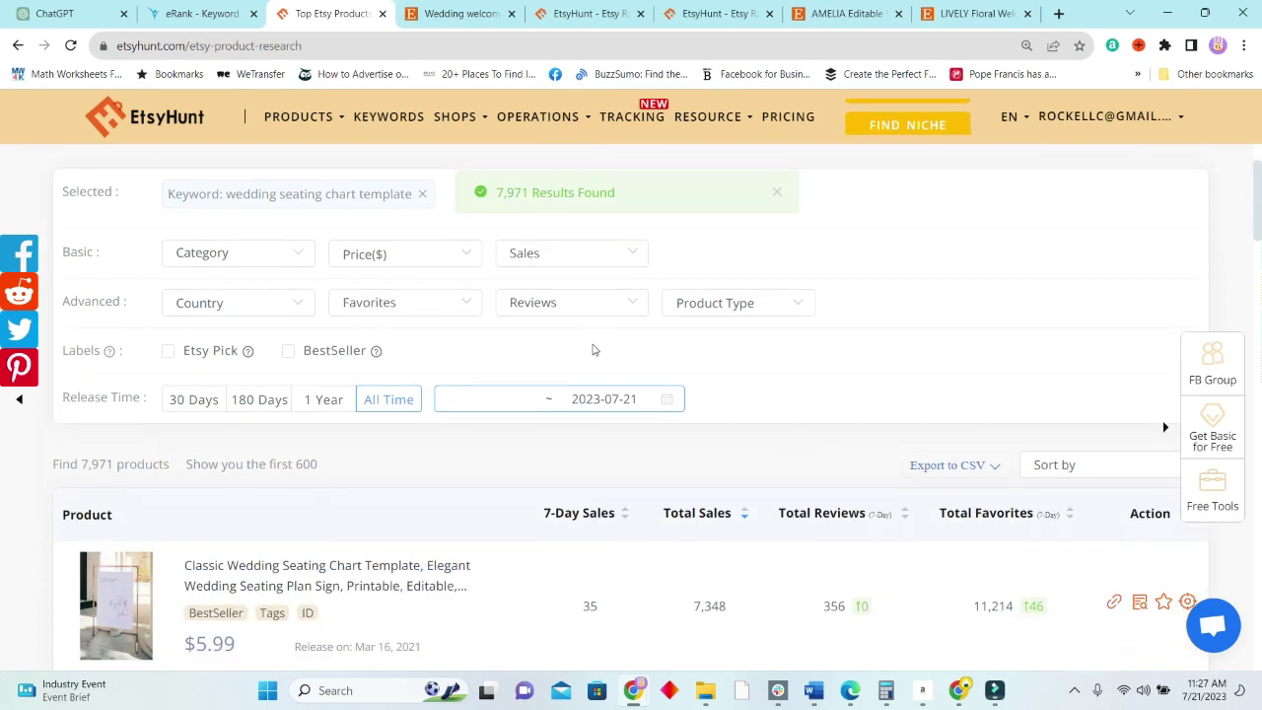
Step: Open the Etsy listing of the first EtsyHunt result, "Classic Wedding Seating Chart Template"
scroll(594, 350, "down", 2)
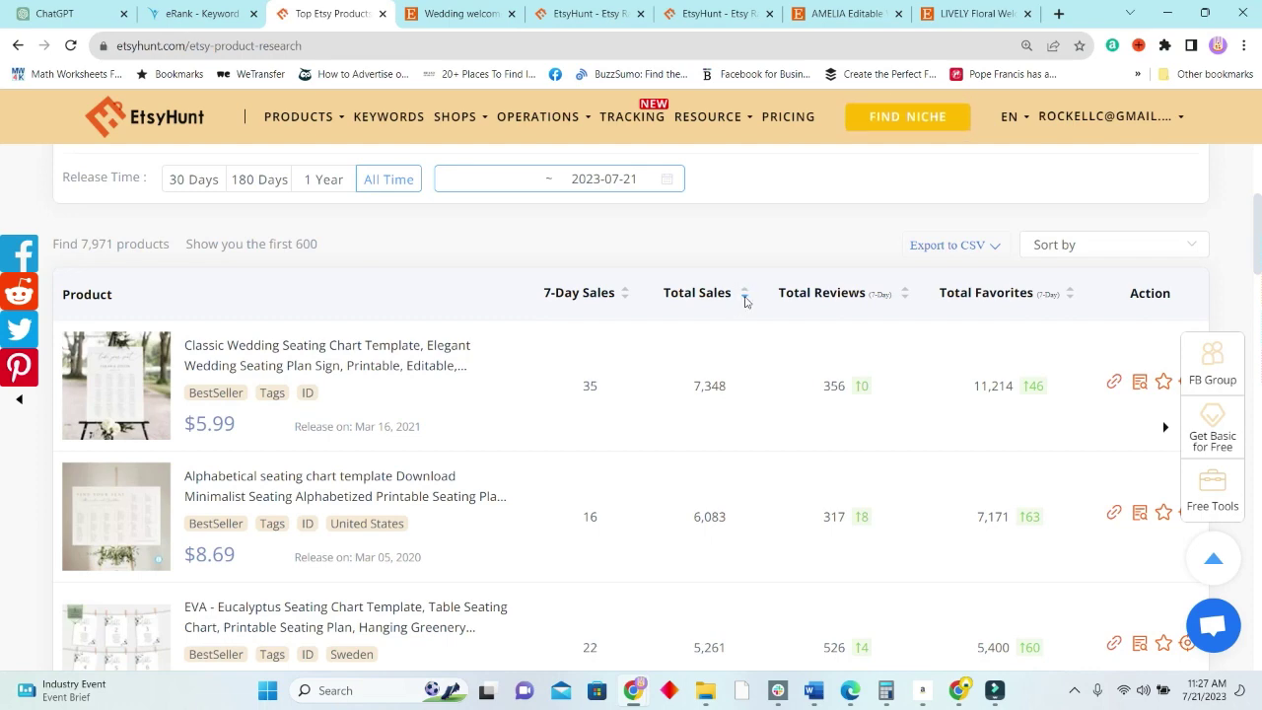
scroll(741, 303, "up", 1)
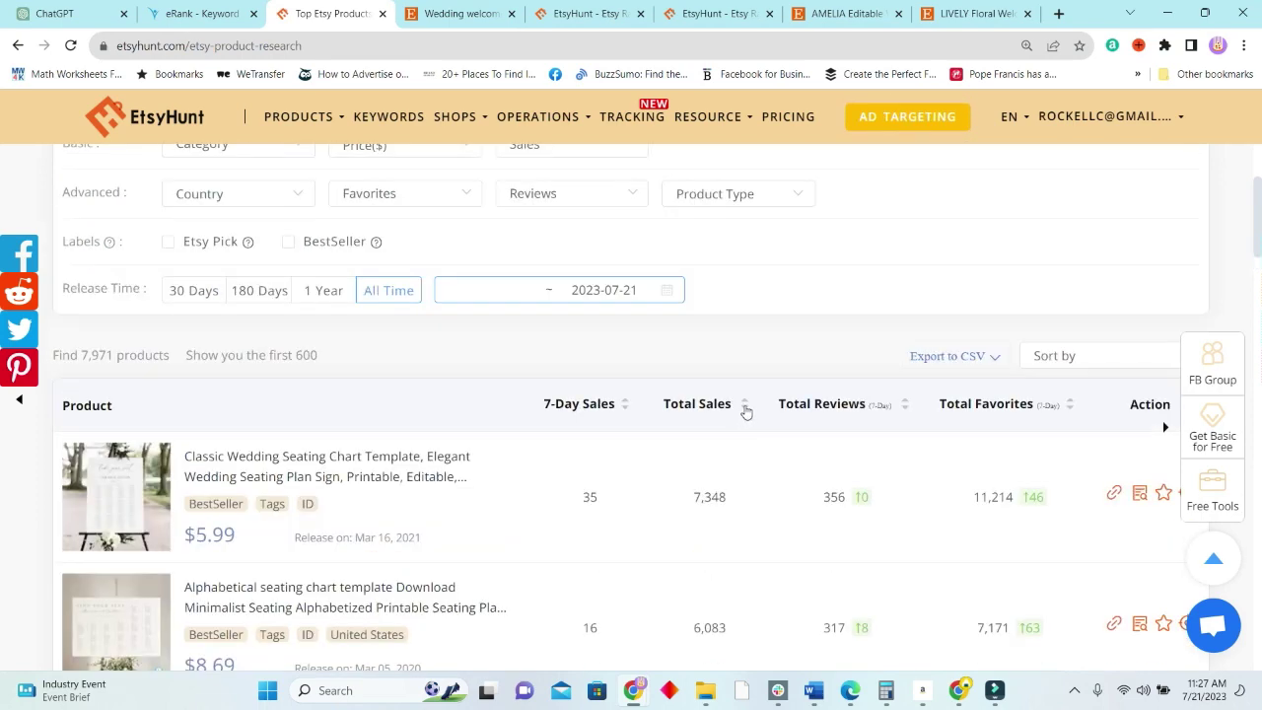
scroll(746, 411, "down", 1)
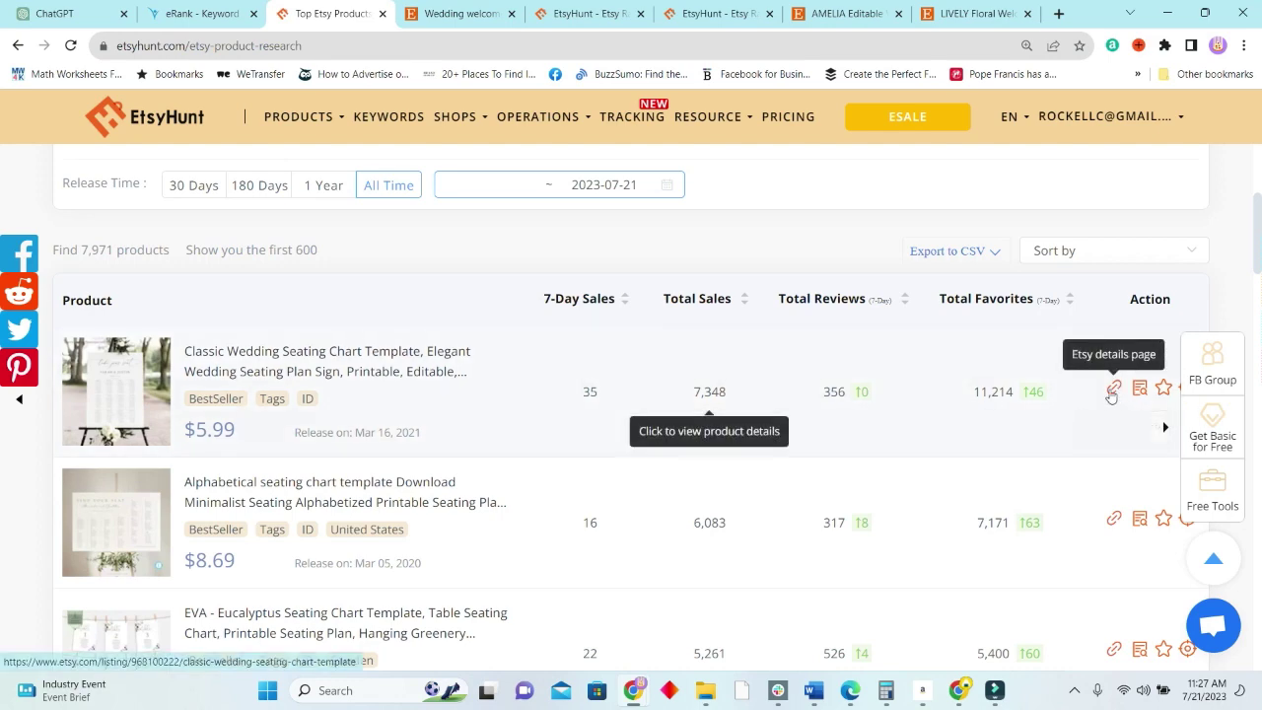
left_click(1111, 389)
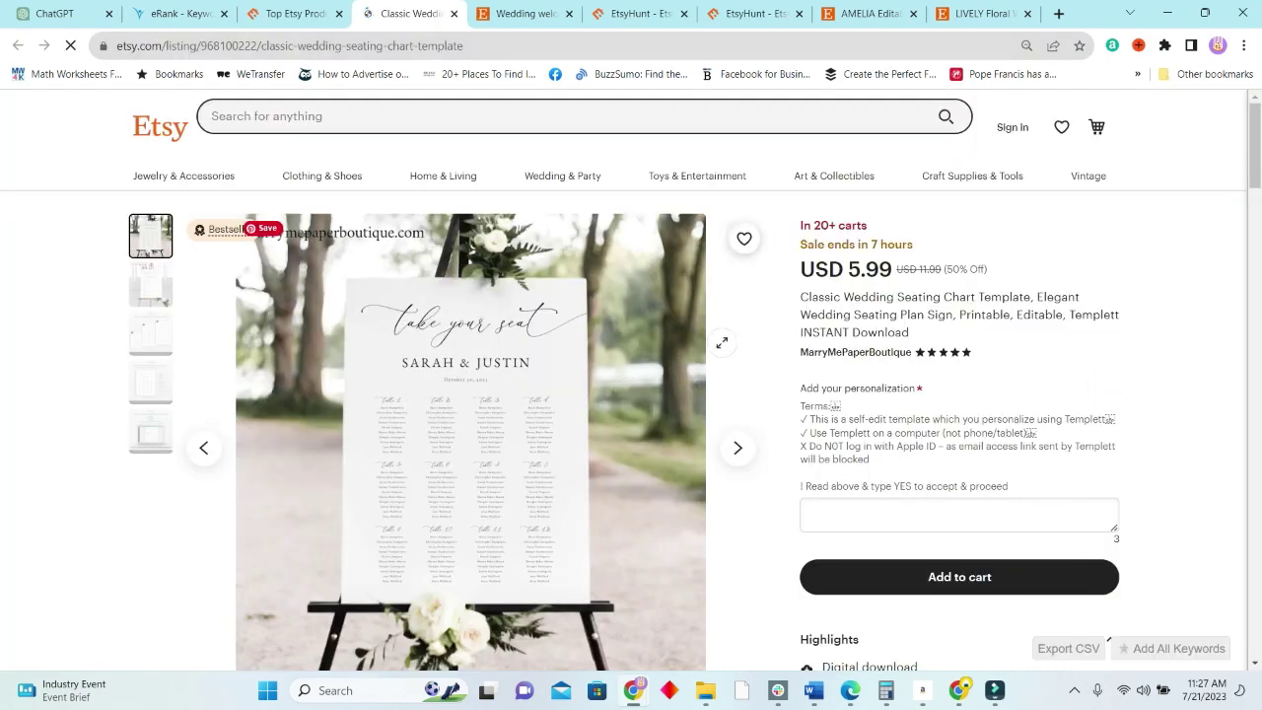
scroll(772, 424, "down", 1)
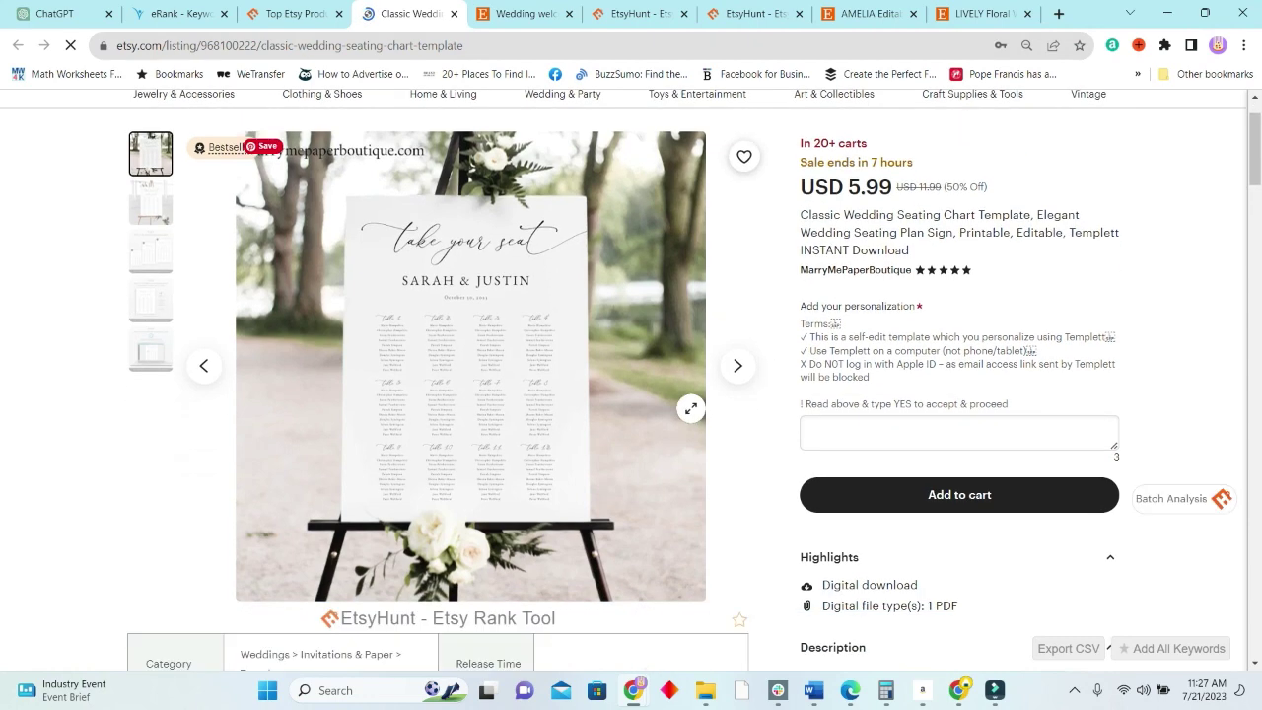
scroll(689, 408, "down", 1)
scroll(749, 456, "up", 2)
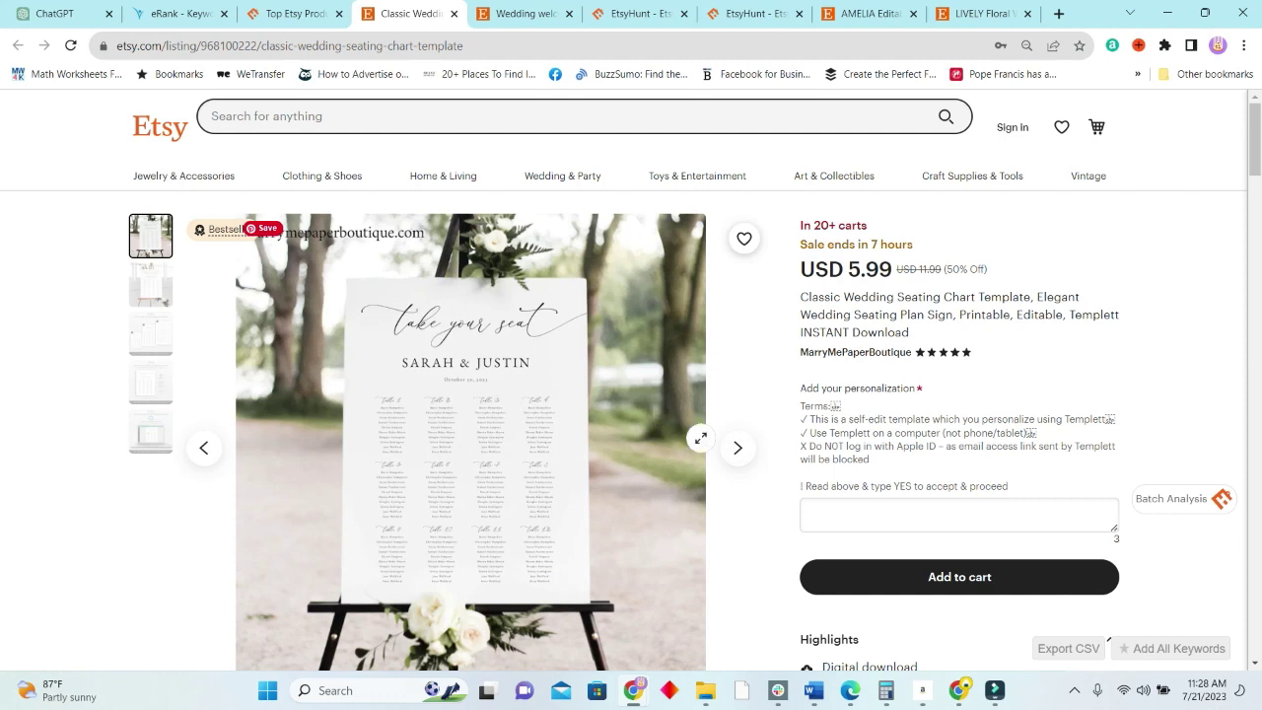
Step: Browse through all the product images of the Classic Wedding Seating Chart Template listing
left_click(739, 450)
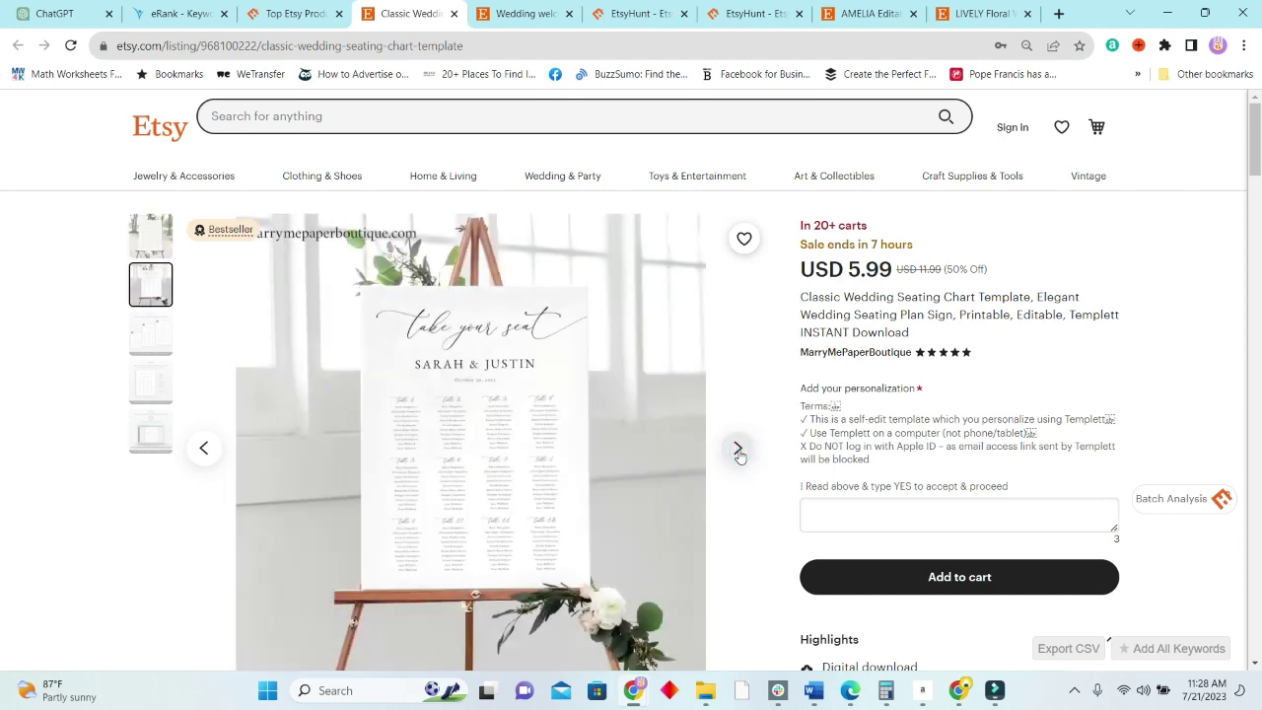
left_click(738, 450)
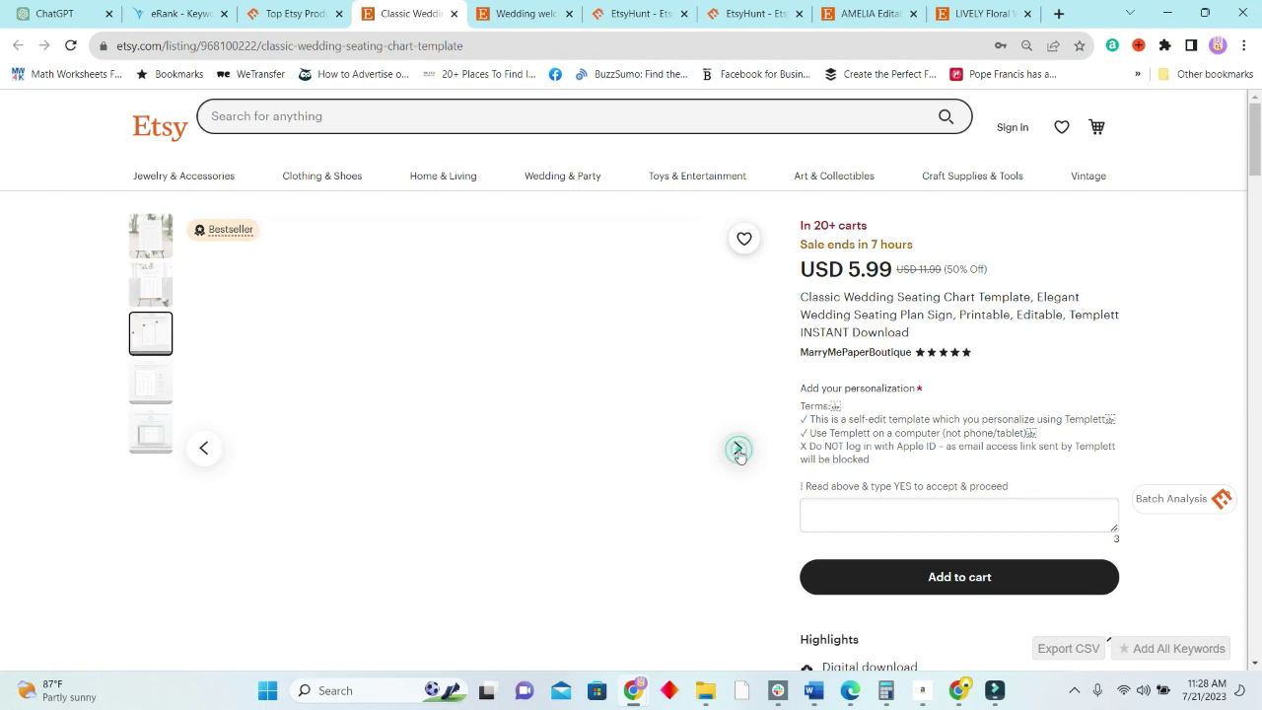
scroll(738, 450, "down", 1)
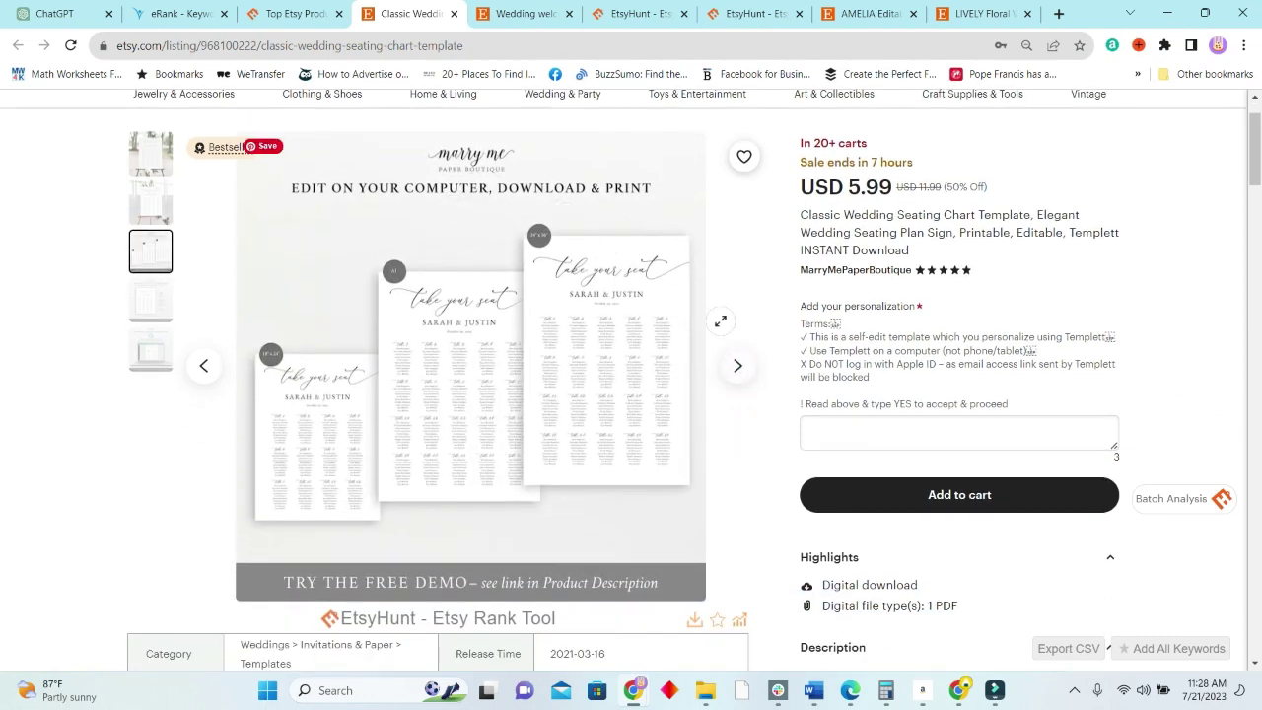
left_click(739, 368)
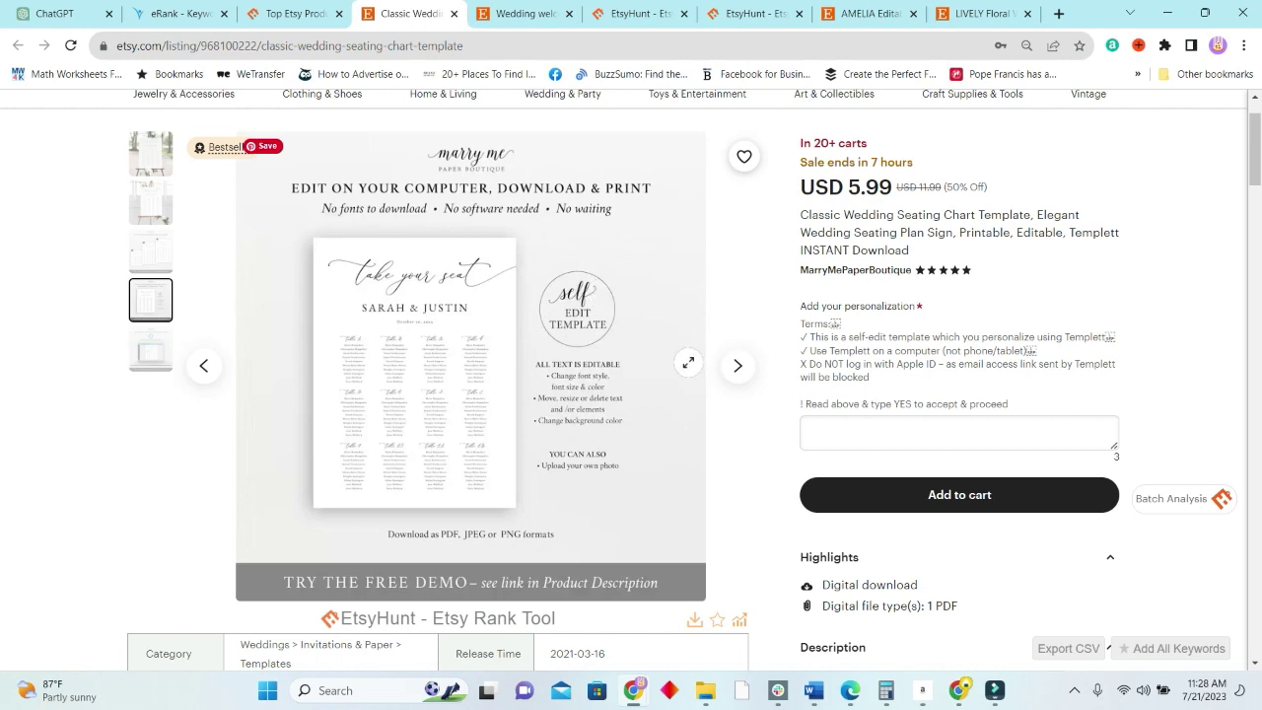
left_click(741, 370)
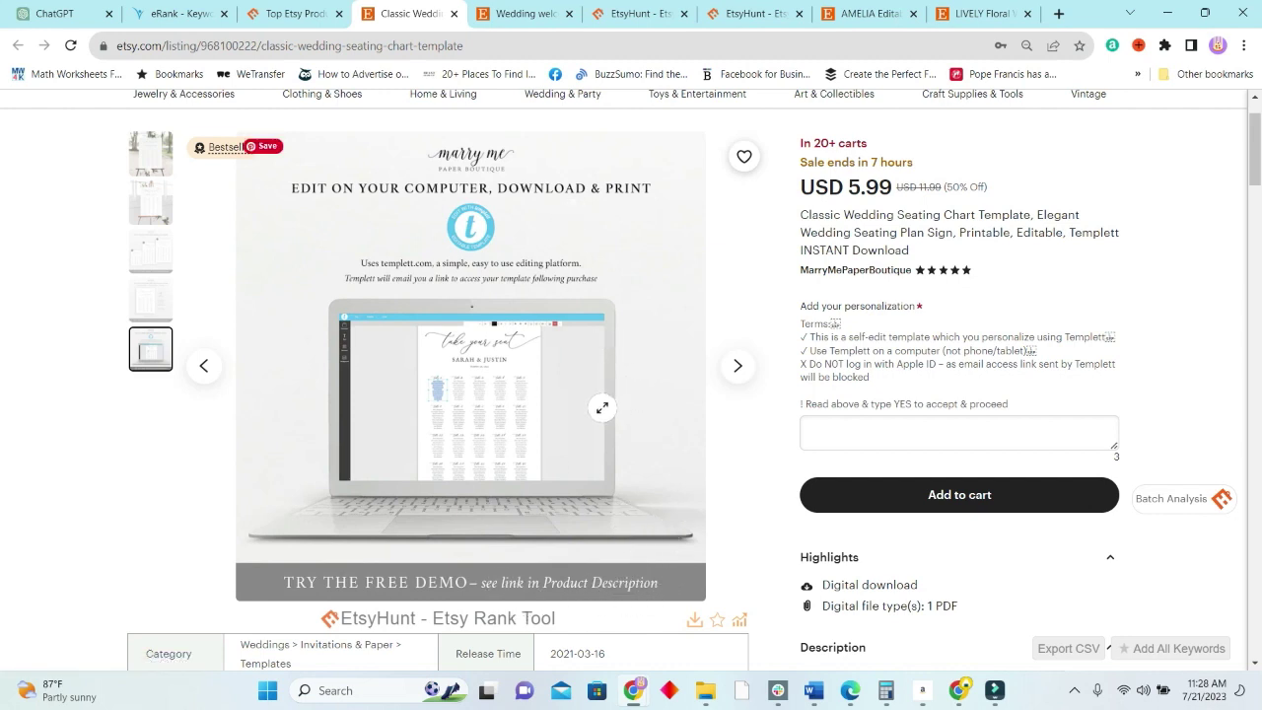
scroll(601, 406, "up", 2)
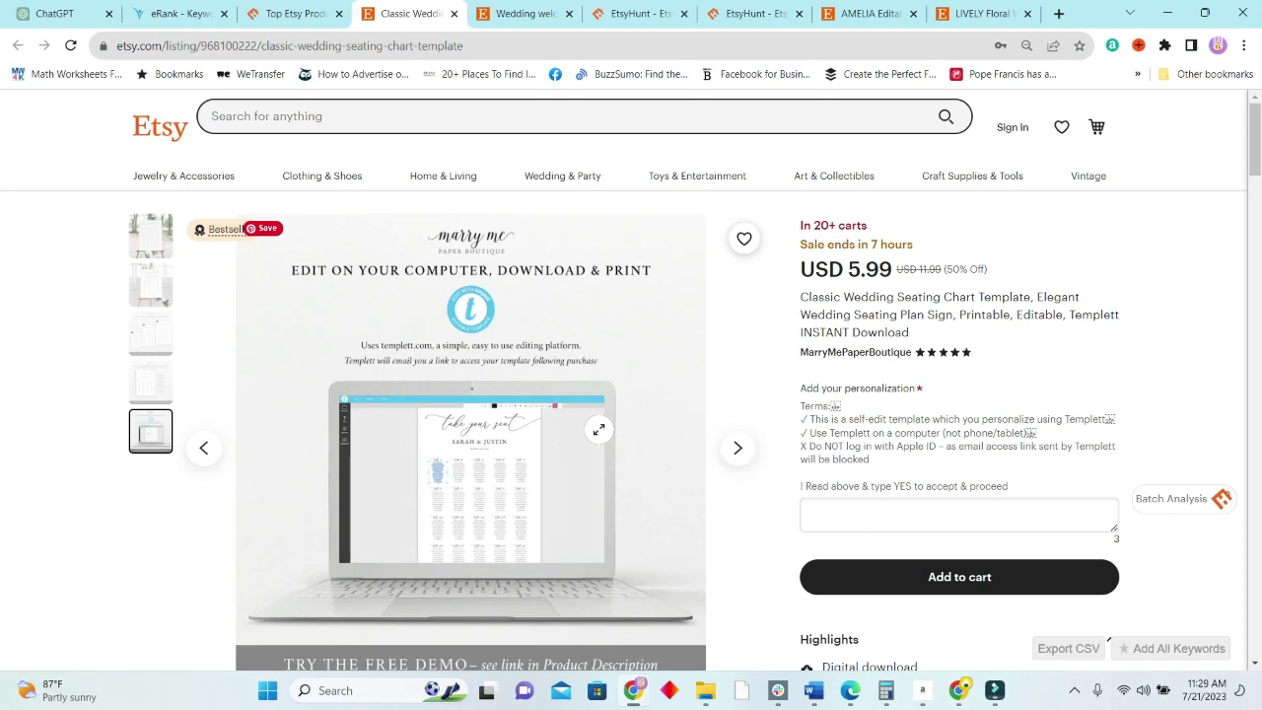
scroll(598, 428, "down", 1)
scroll(542, 392, "down", 1)
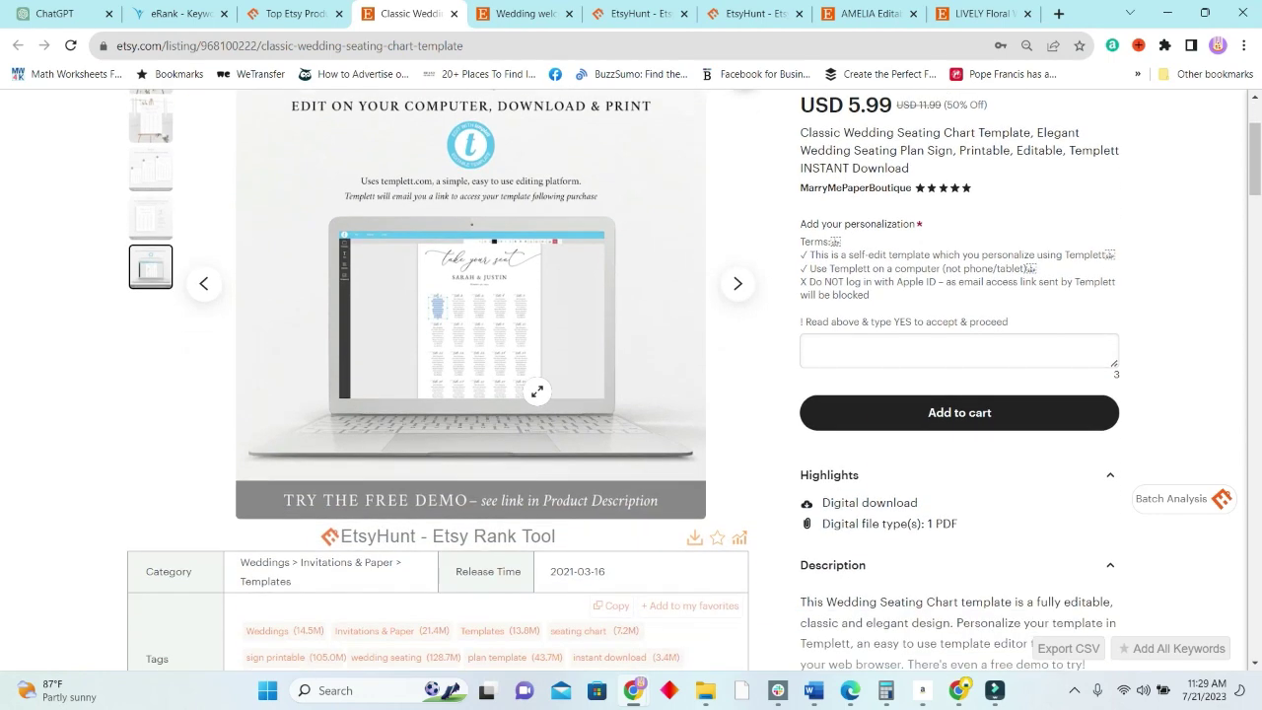
left_click(736, 288)
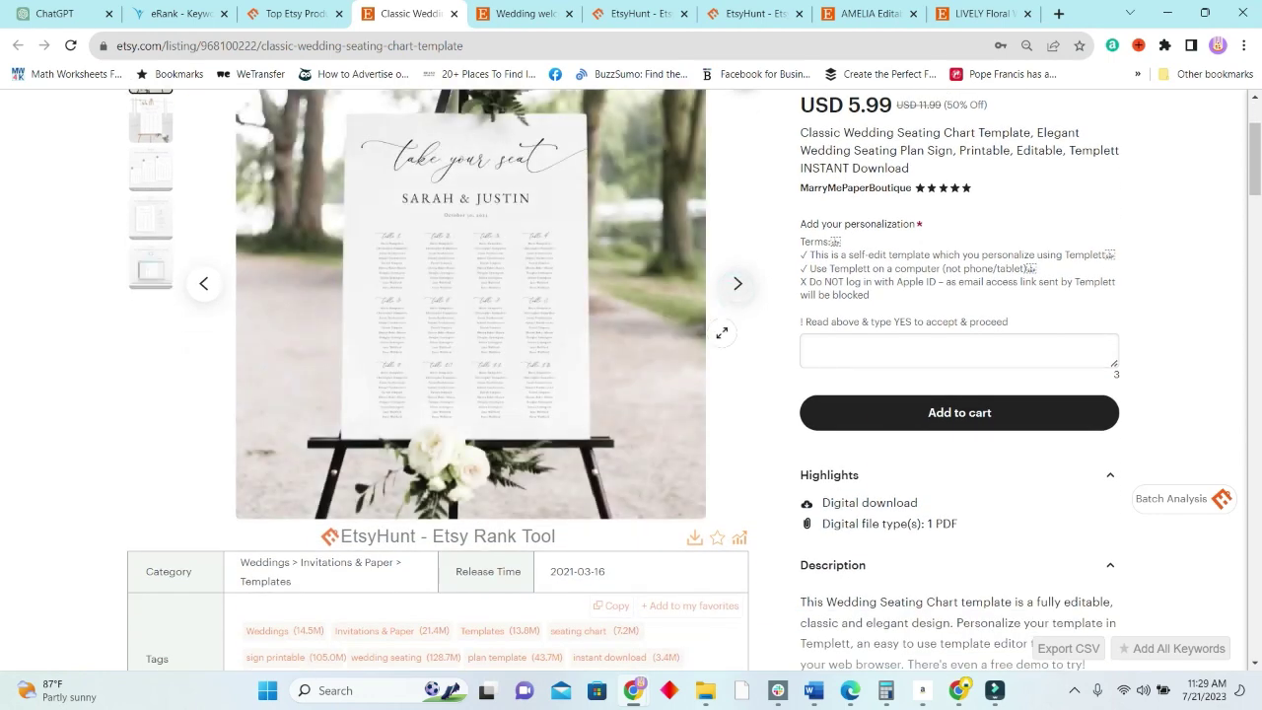
Step: Examine the seating chart listing's EtsyHunt rank data below the photo, including its tags, 7-day sales and total sales
scroll(630, 326, "up", 1)
scroll(528, 415, "up", 1)
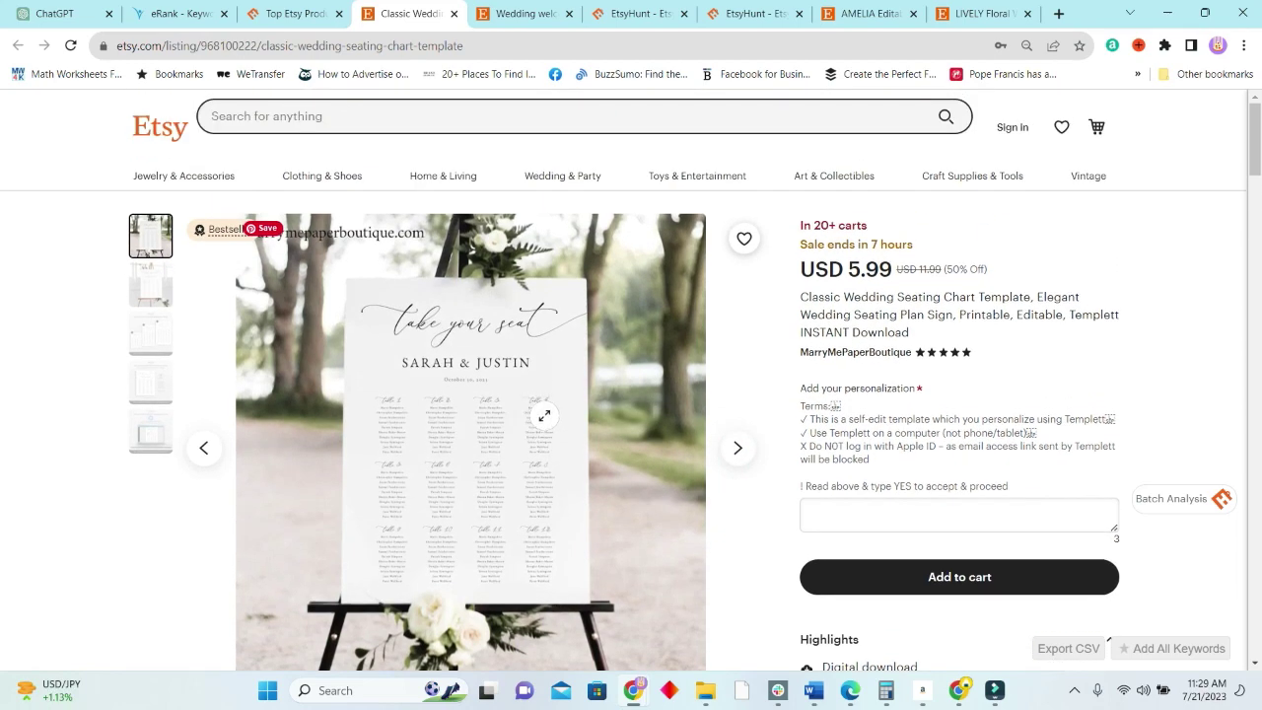
scroll(547, 415, "down", 1)
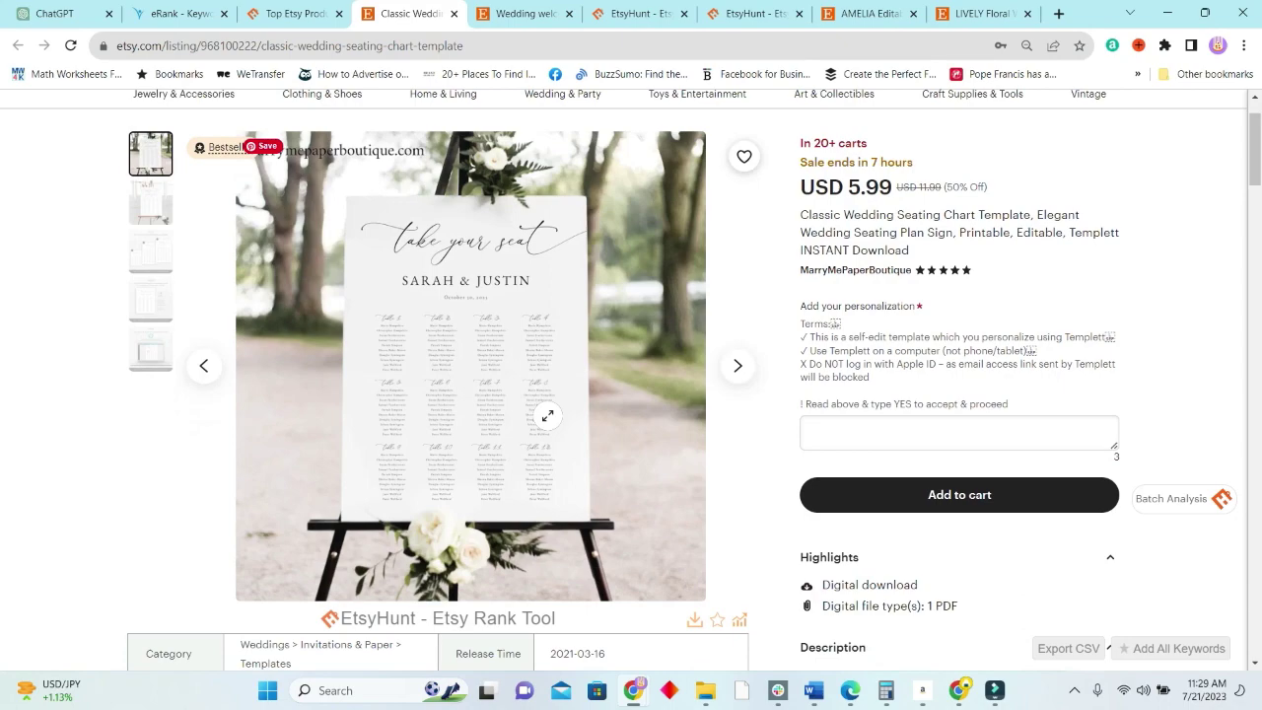
scroll(547, 415, "down", 2)
scroll(548, 415, "up", 2)
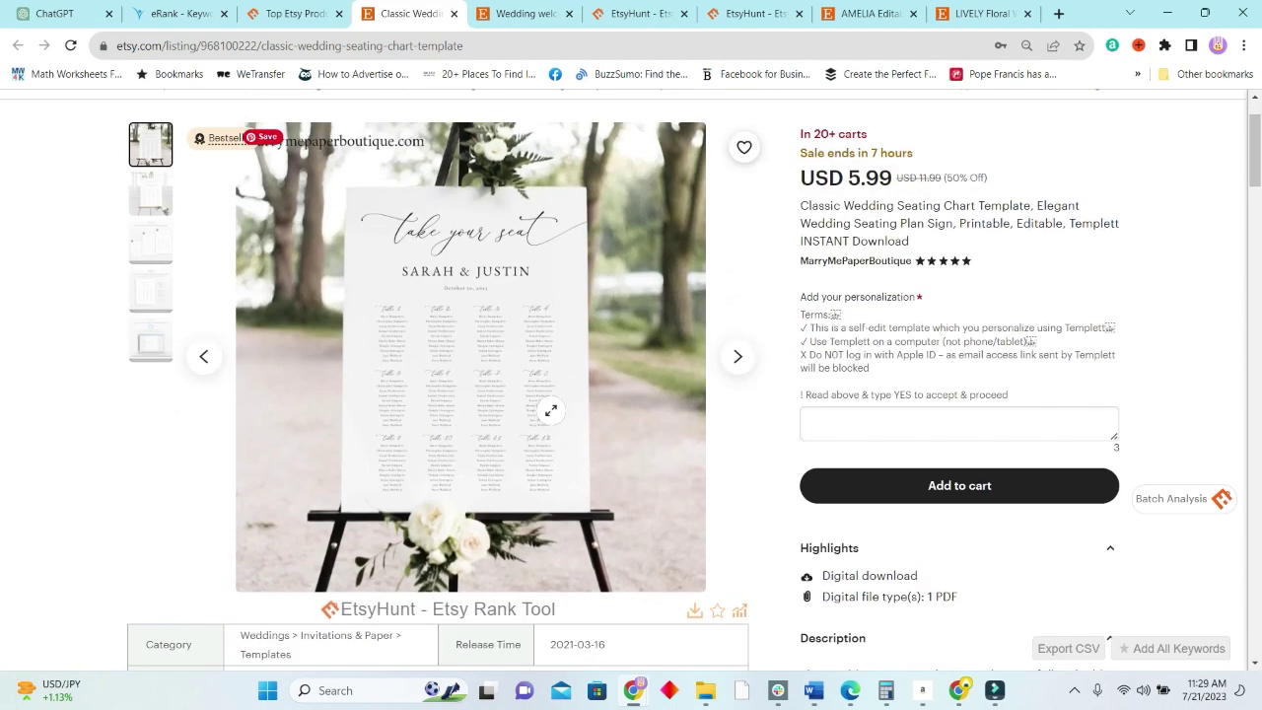
scroll(506, 423, "down", 6)
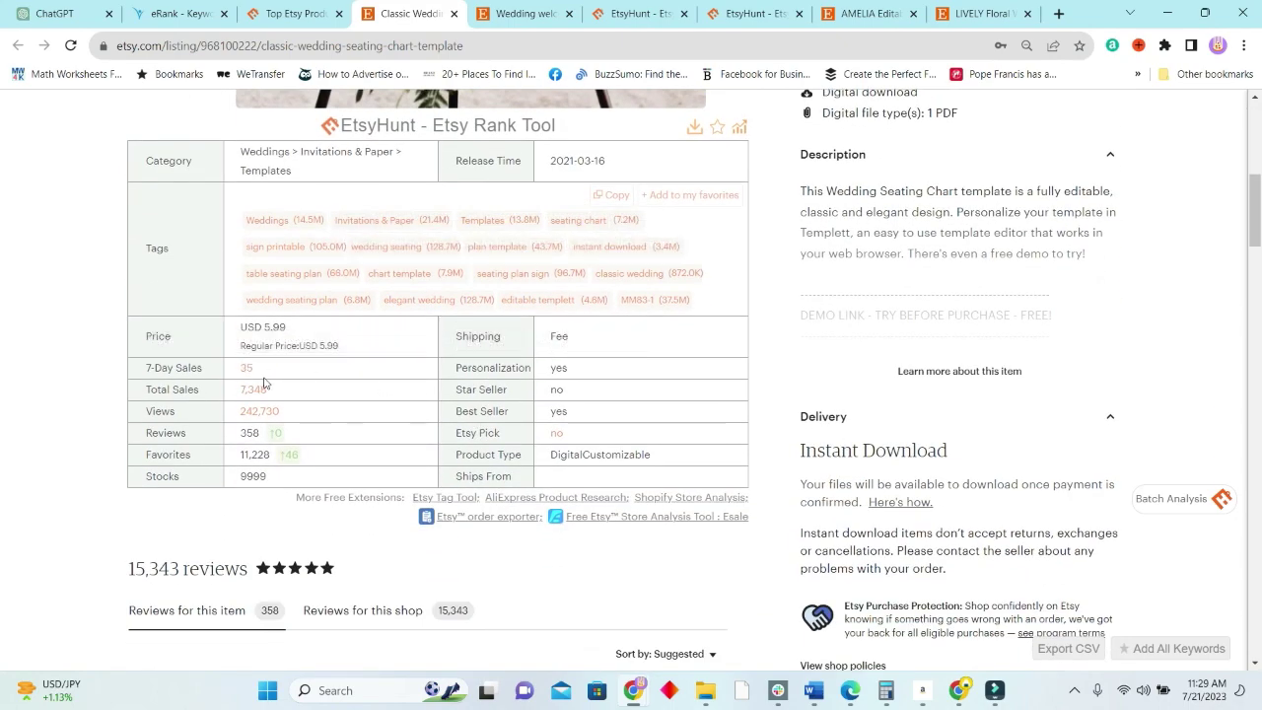
mouse_move(266, 390)
scroll(414, 399, "up", 3)
scroll(700, 434, "up", 1)
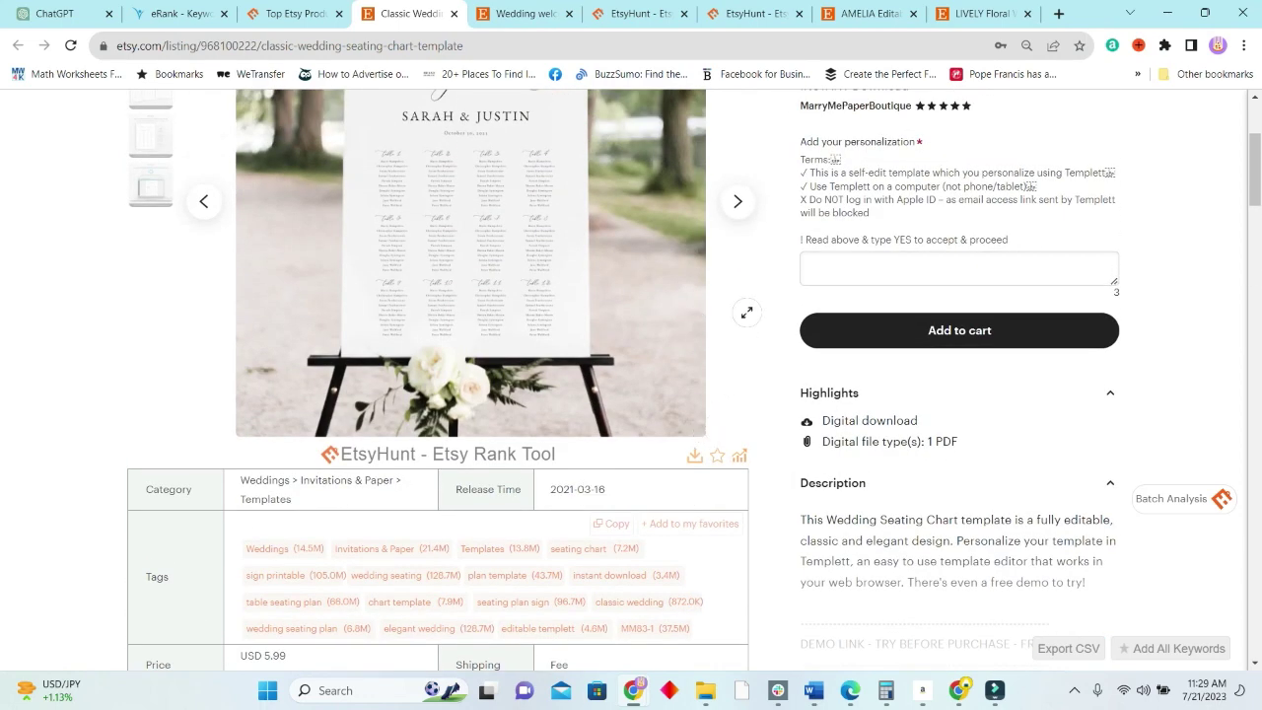
scroll(746, 312, "up", 2)
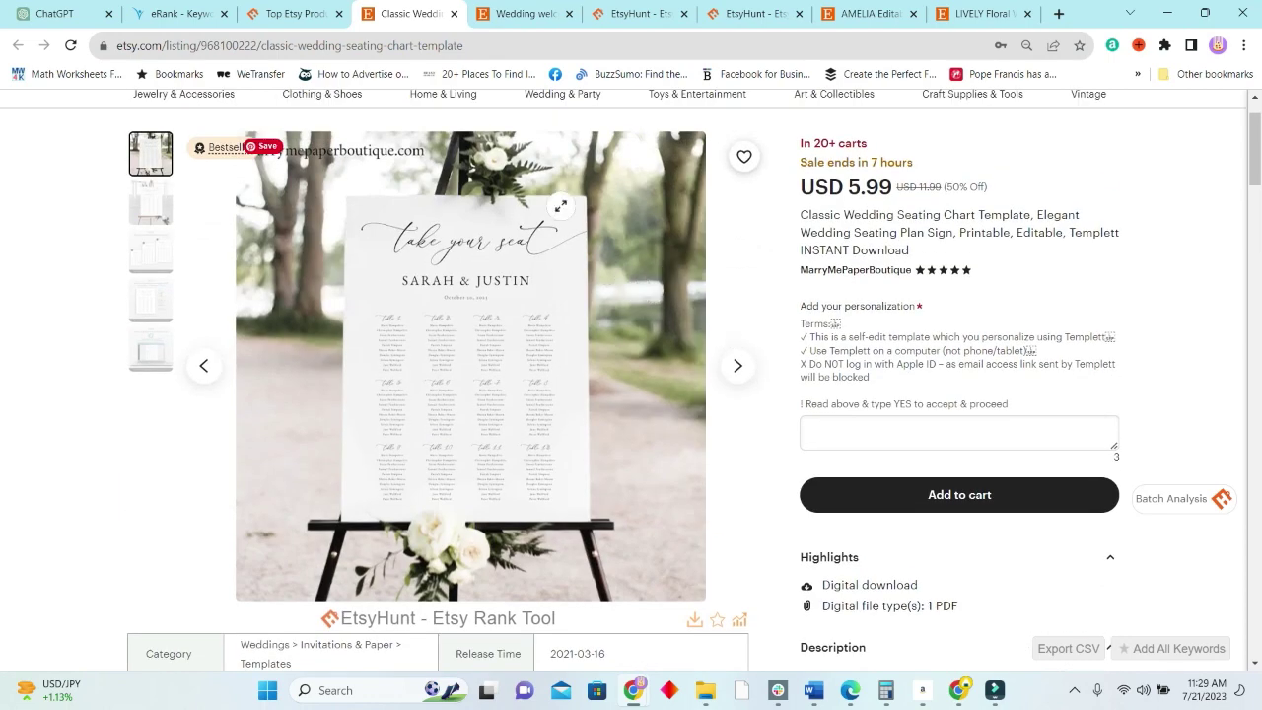
Step: Switch to the open Etsy search for wedding welcome signs and search for "wedding seating chart template" instead
left_click(526, 15)
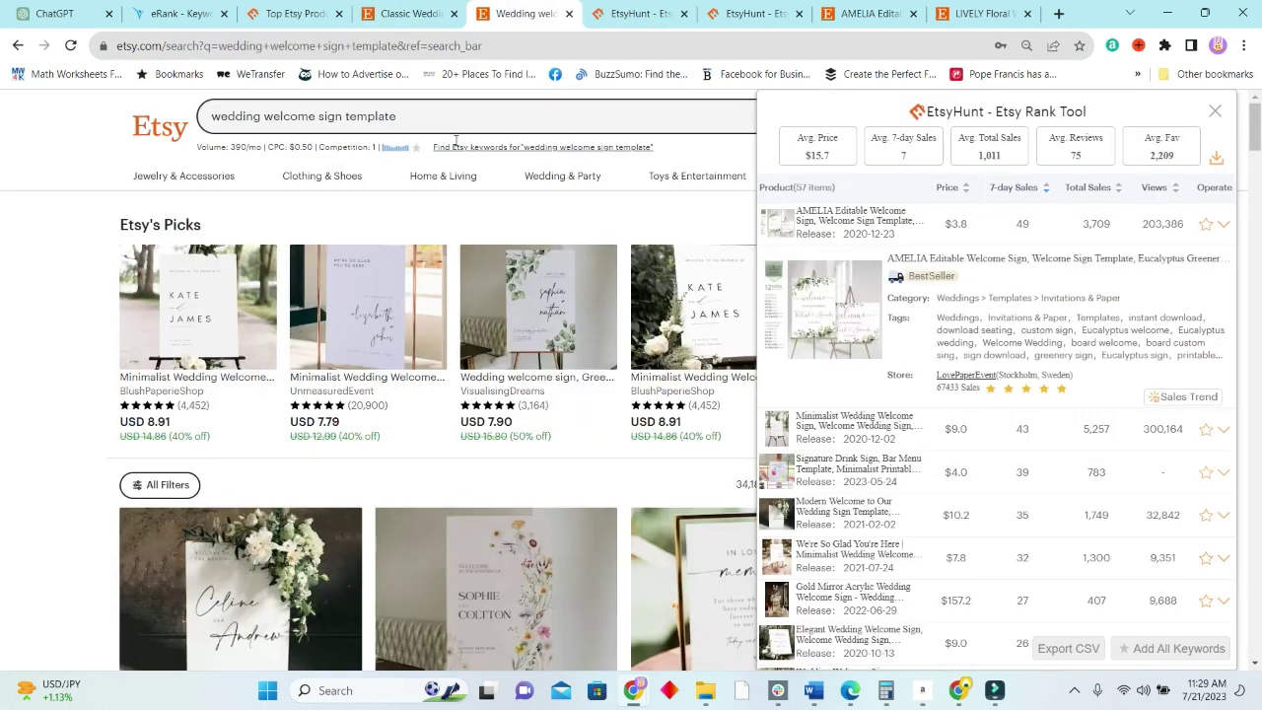
left_click(486, 127)
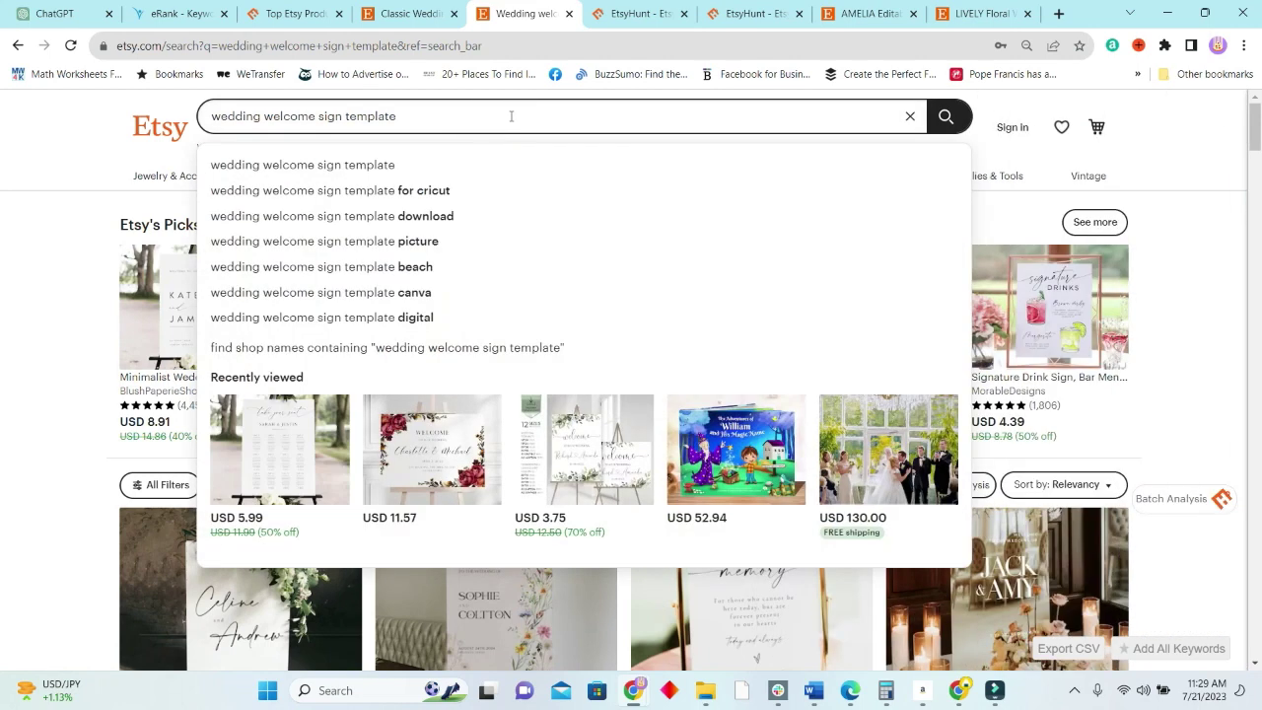
triple_click(508, 115)
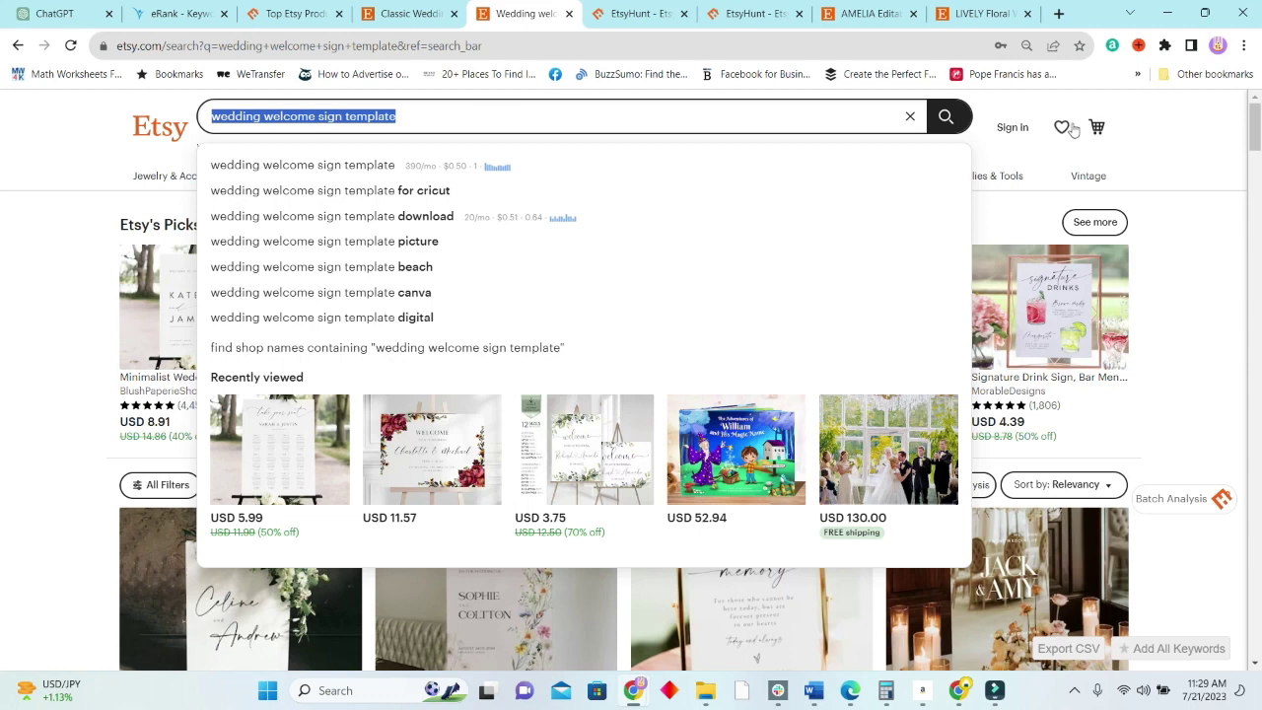
left_click(1103, 96)
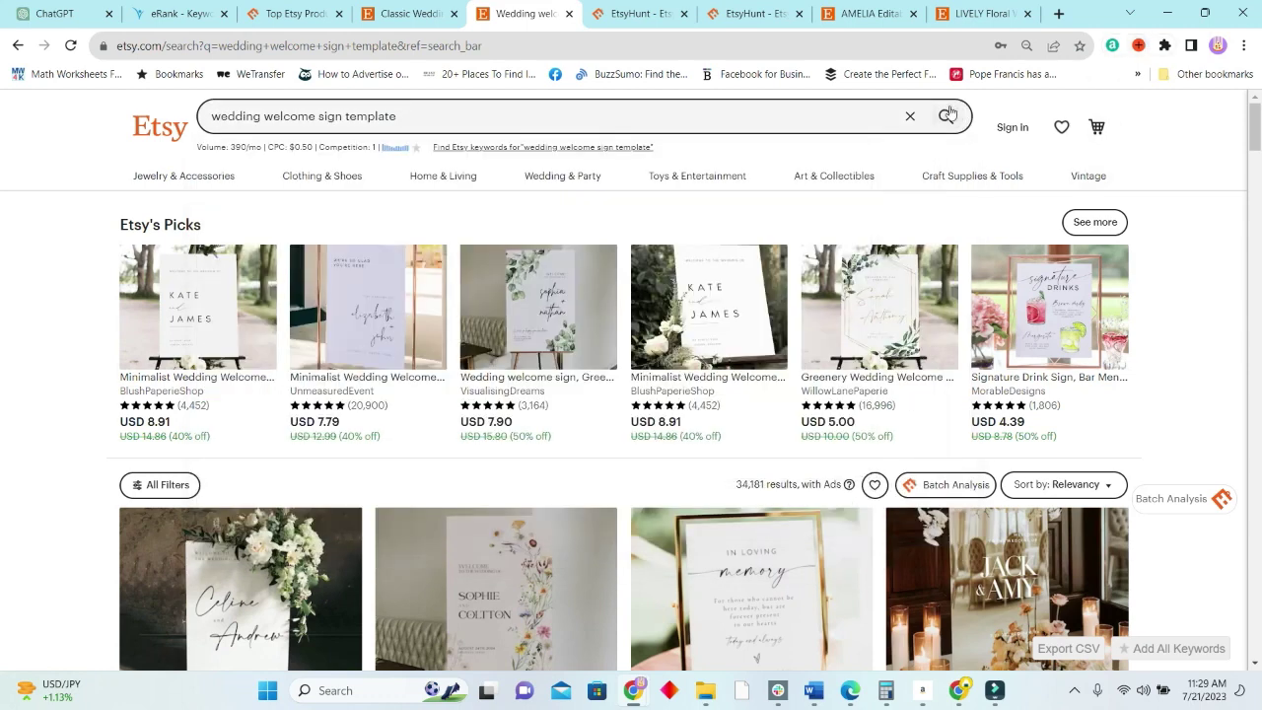
left_click(799, 120)
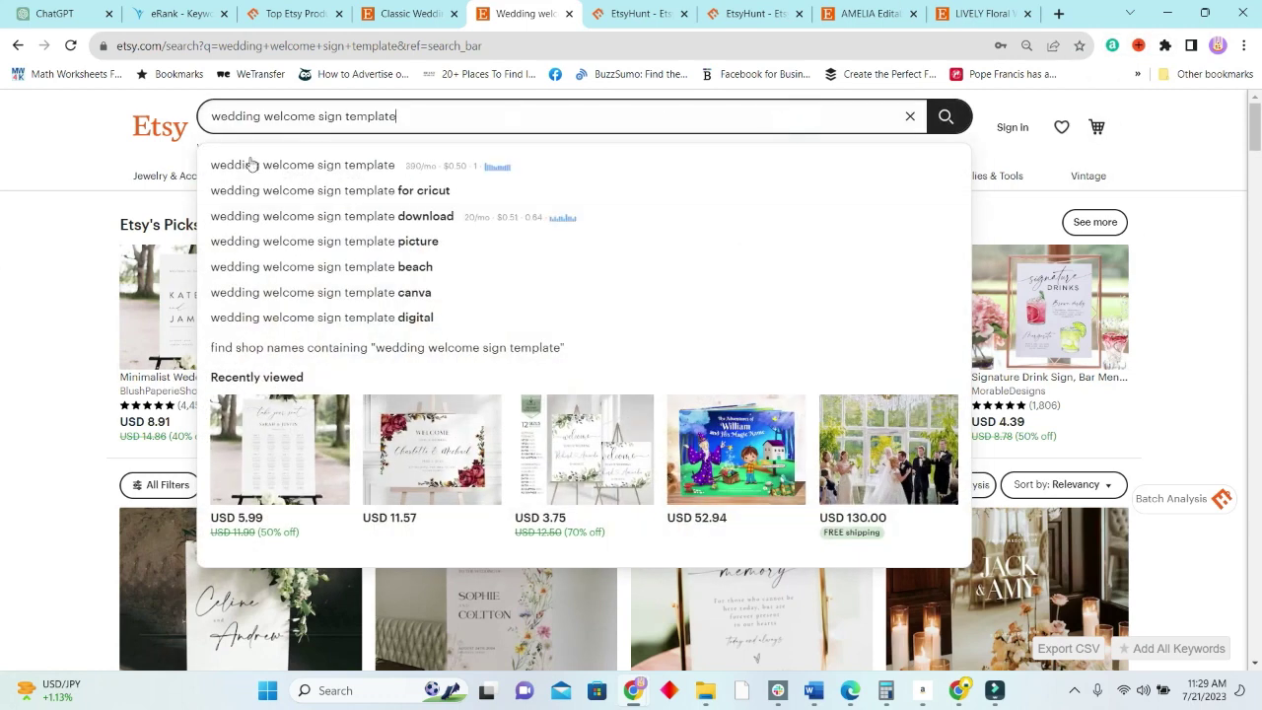
left_click_drag(435, 117, 210, 119)
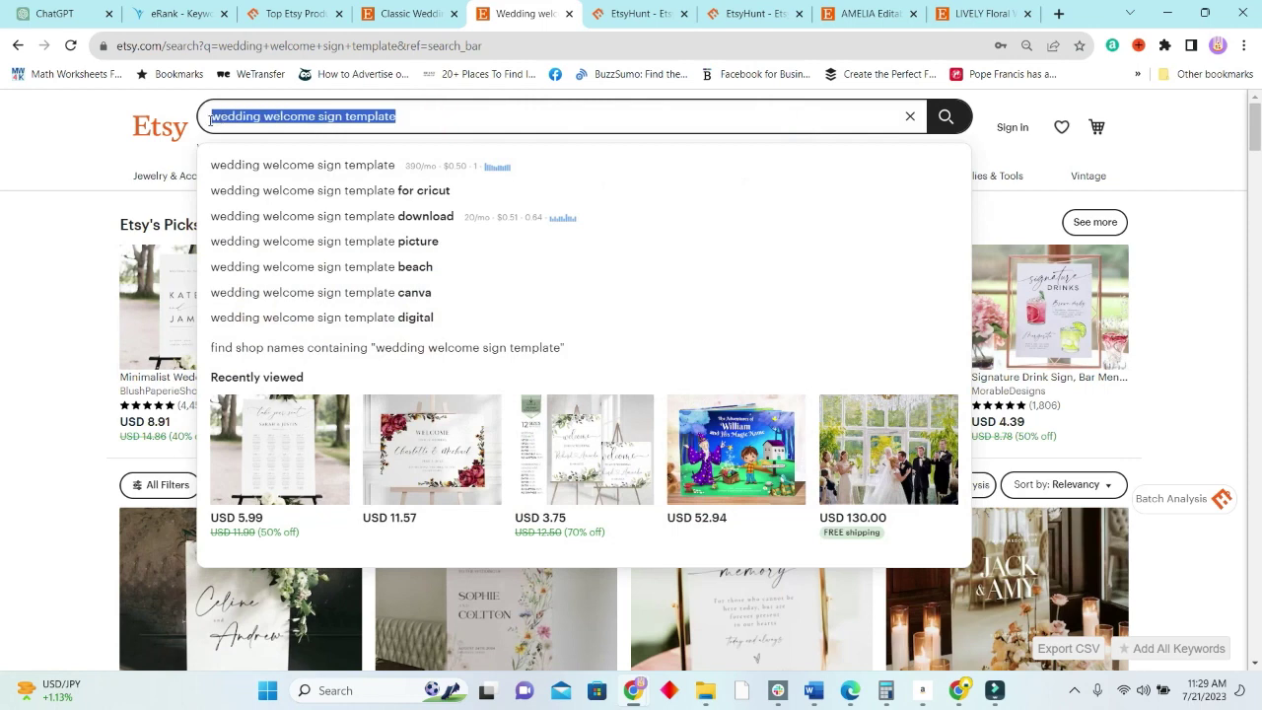
type("wedding seating chart template")
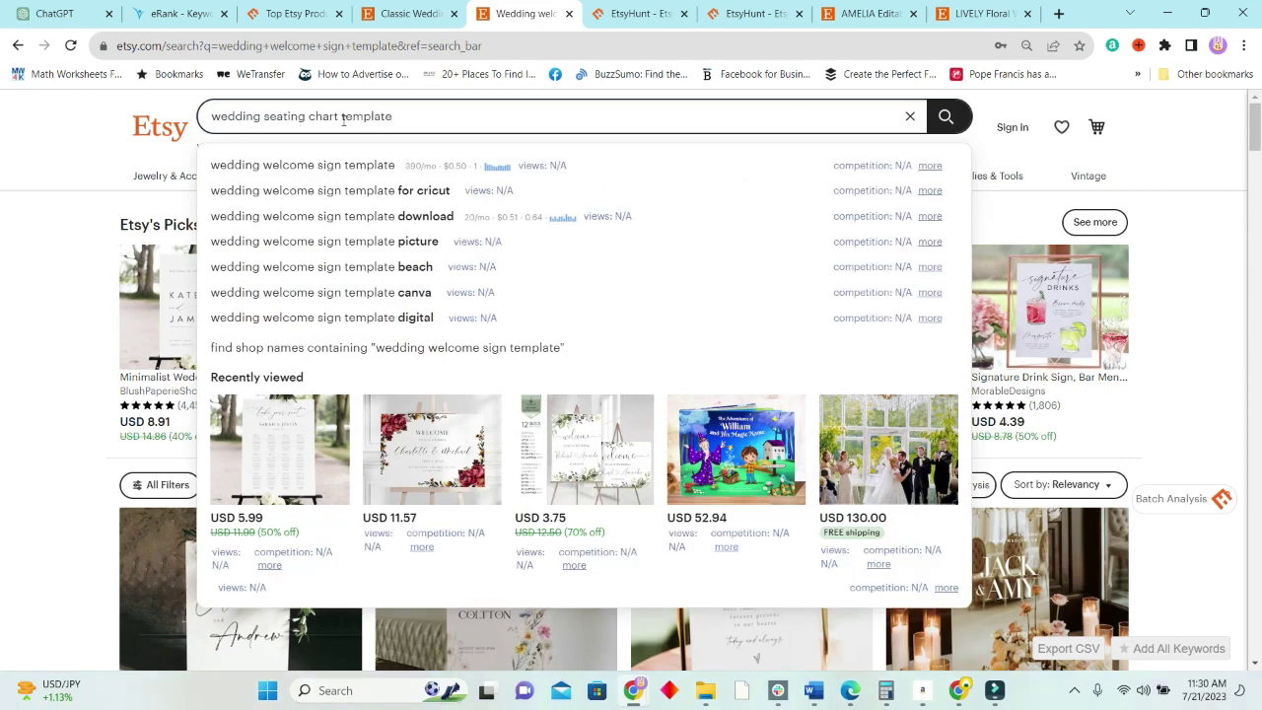
left_click(414, 115)
key("Return")
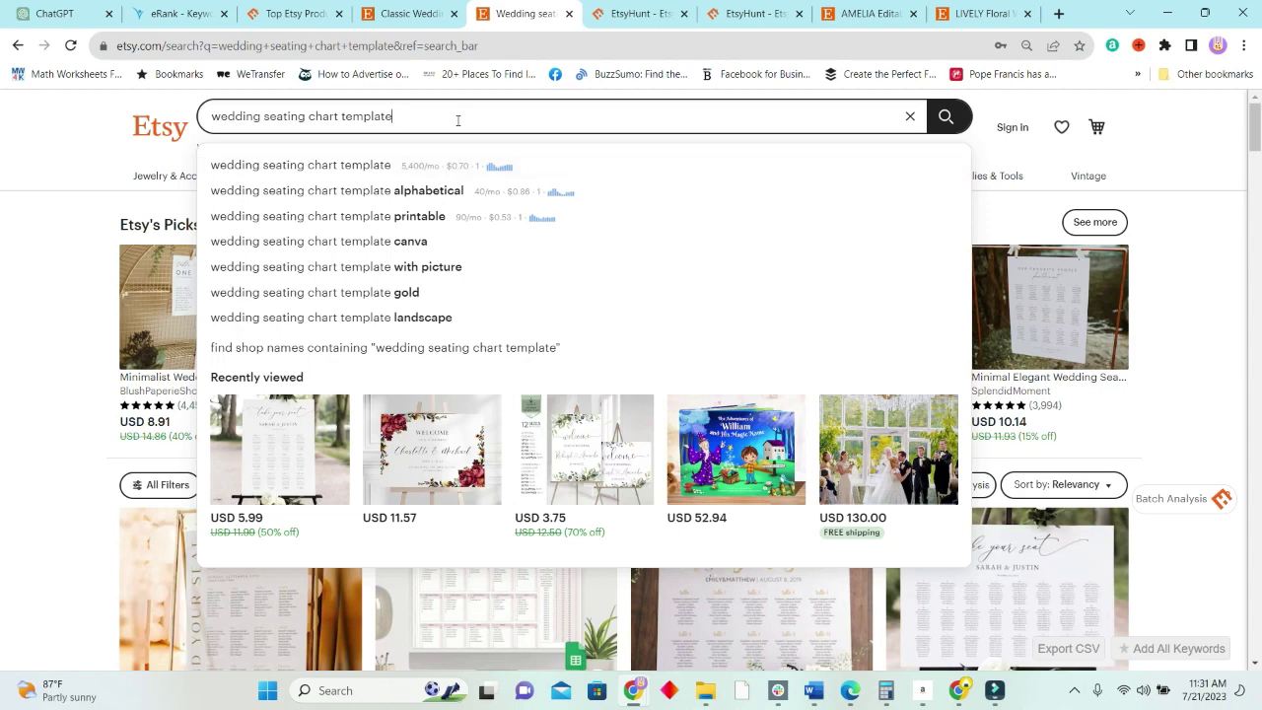
left_click(457, 164)
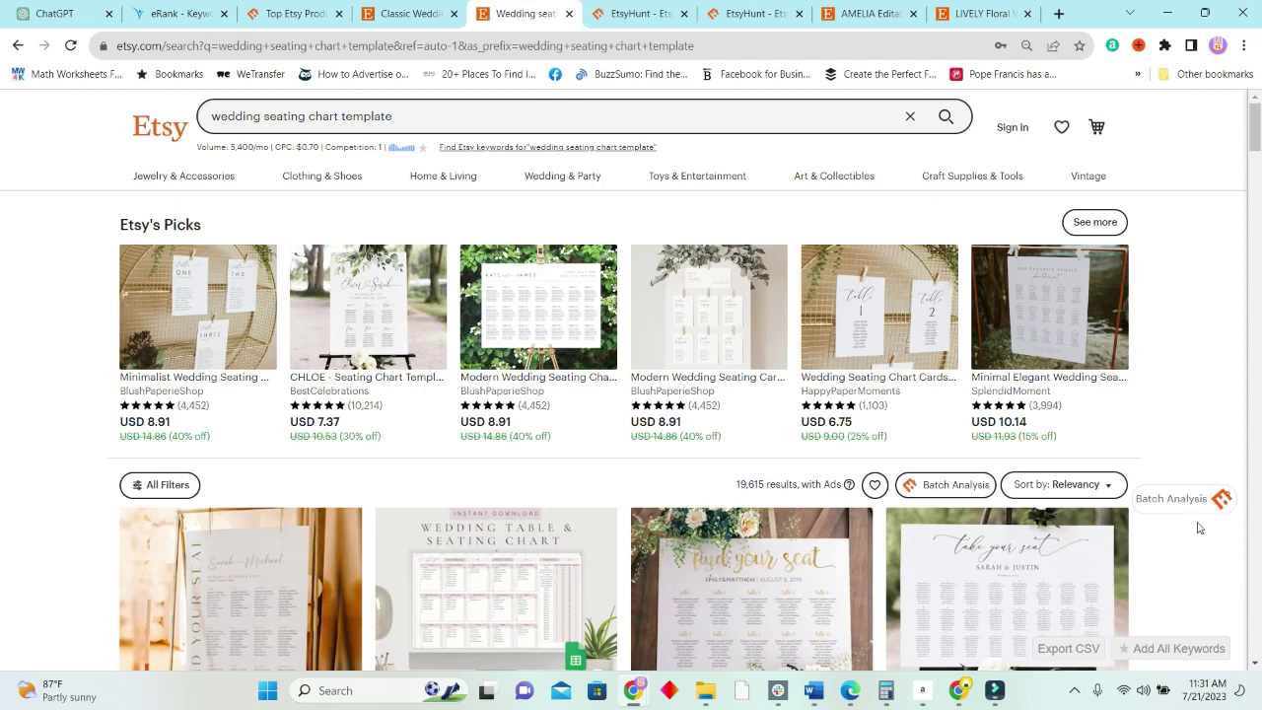
Step: Run EtsyHunt's batch analysis on the Etsy search results and open the "Minimalist Wedding Seating Chart Card Template" listing released 2020-03-05
left_click(1171, 499)
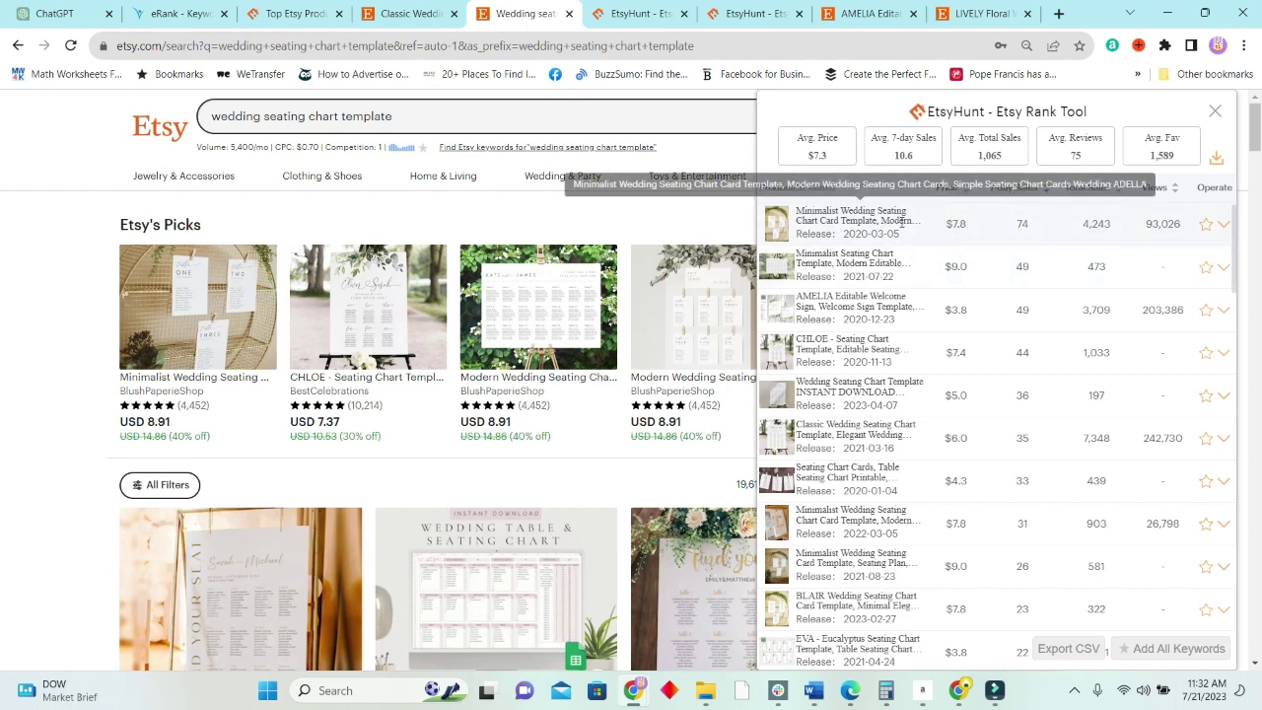
left_click(856, 217)
scroll(631, 394, "down", 2)
scroll(680, 283, "down", 2)
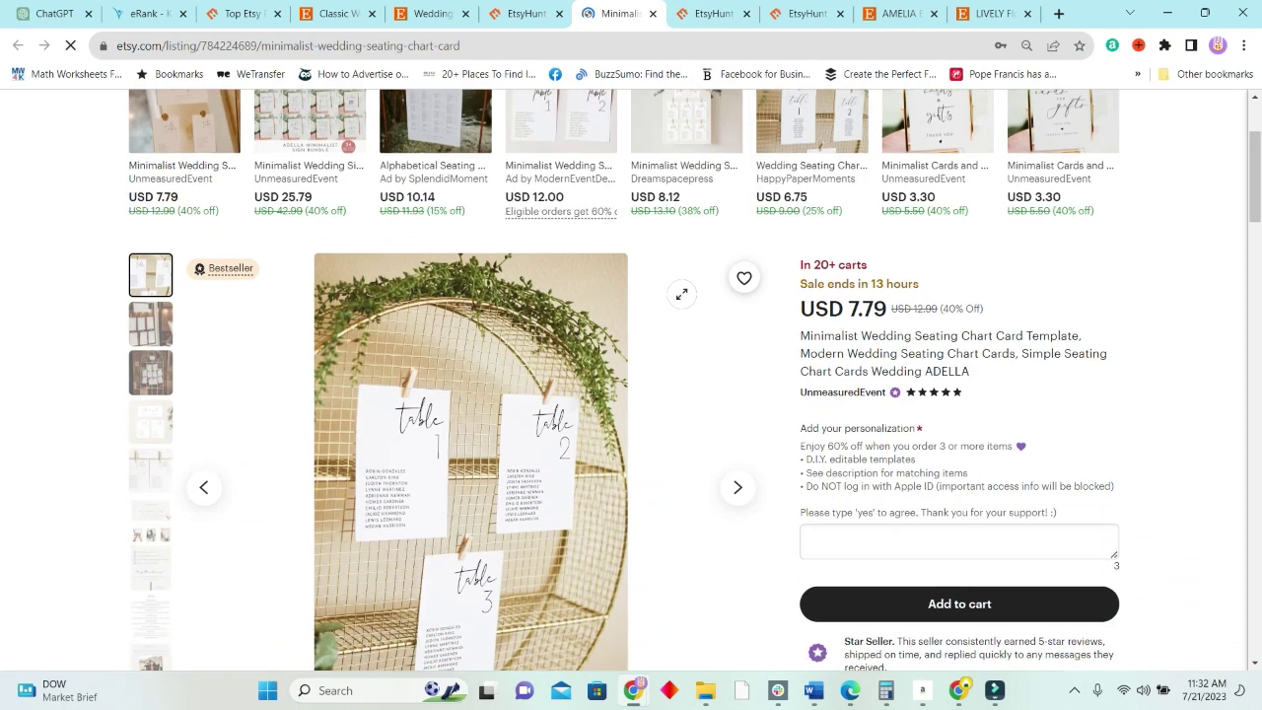
Step: Review the Minimalist Wedding Seating Chart Card Template listing and look through its first three product photos
scroll(696, 361, "up", 2)
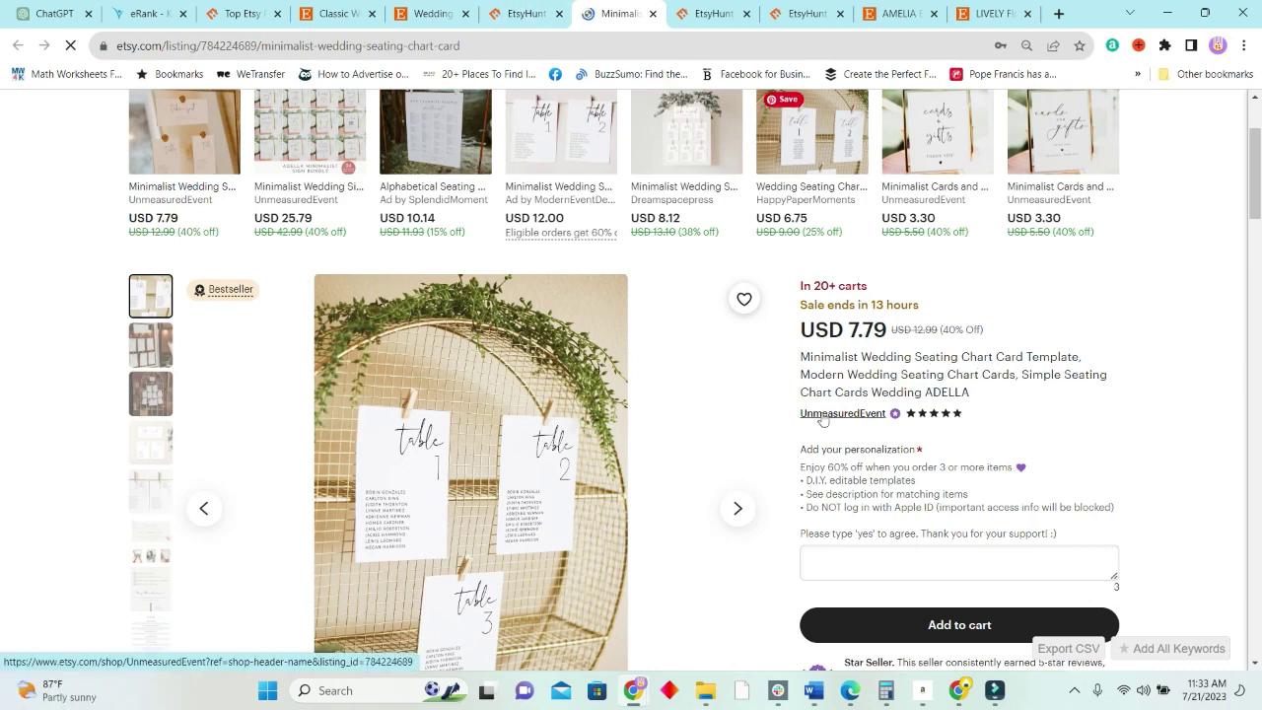
scroll(823, 419, "down", 2)
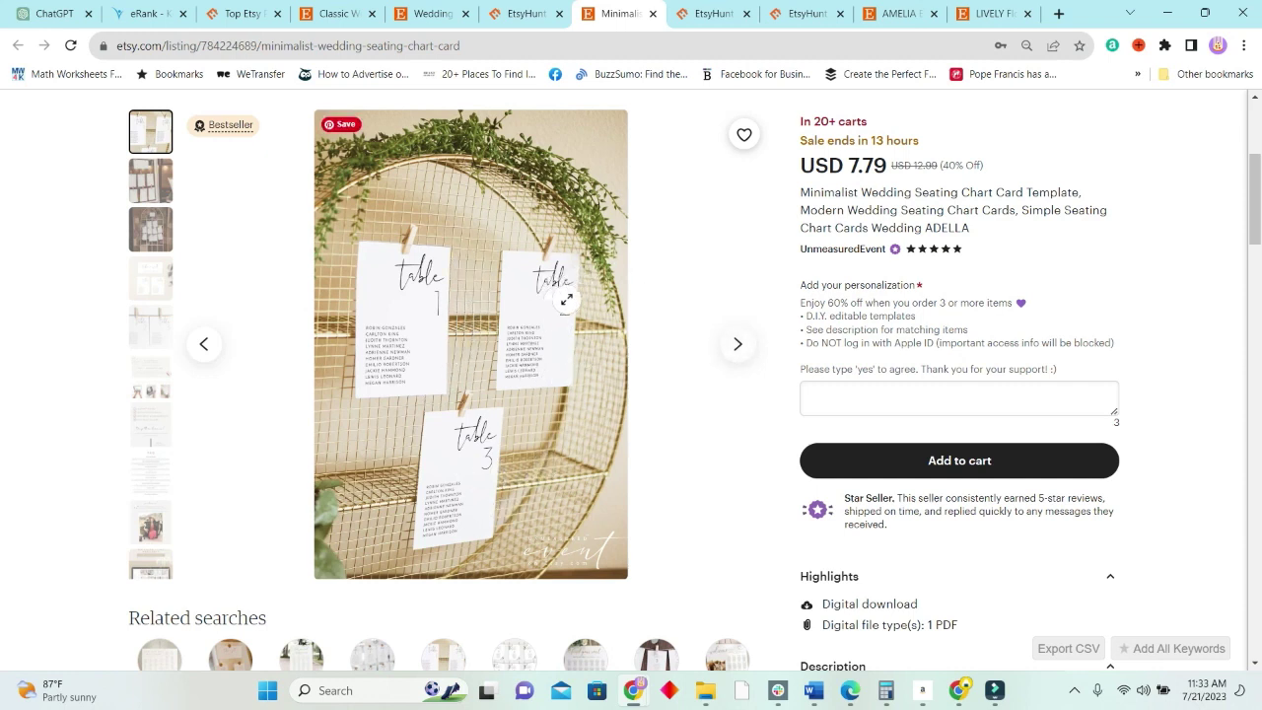
left_click(738, 345)
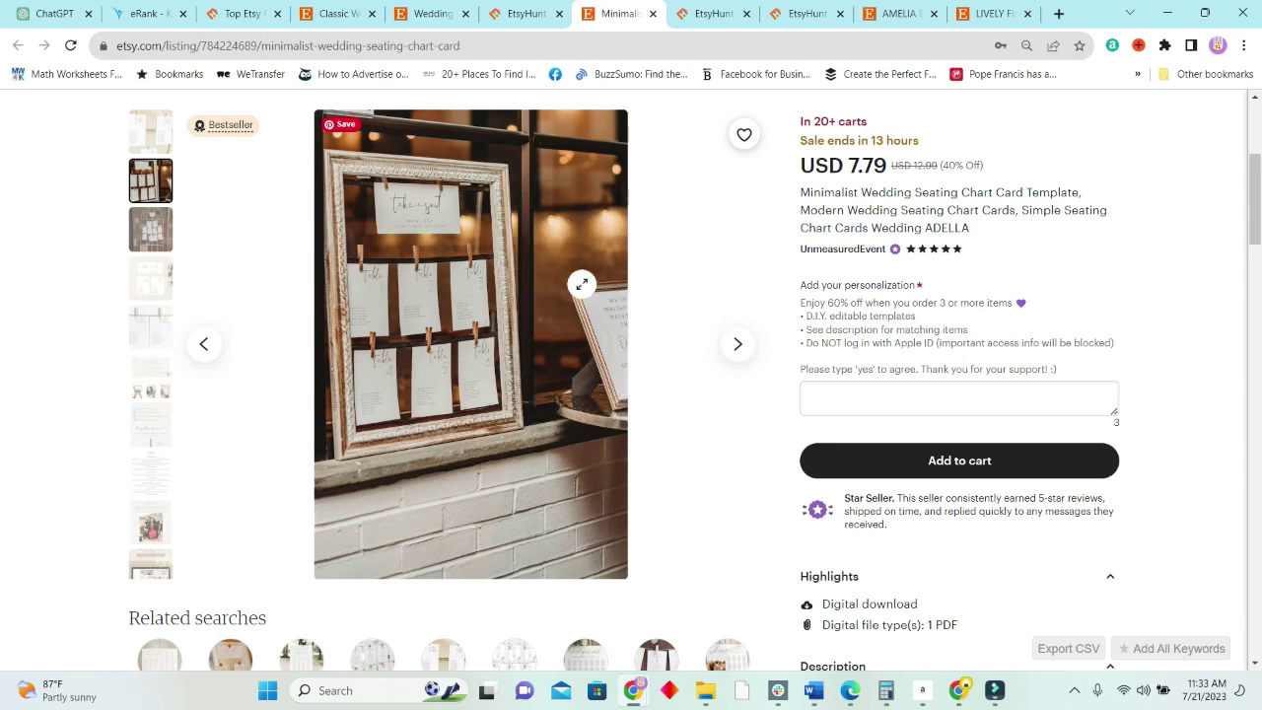
left_click(740, 353)
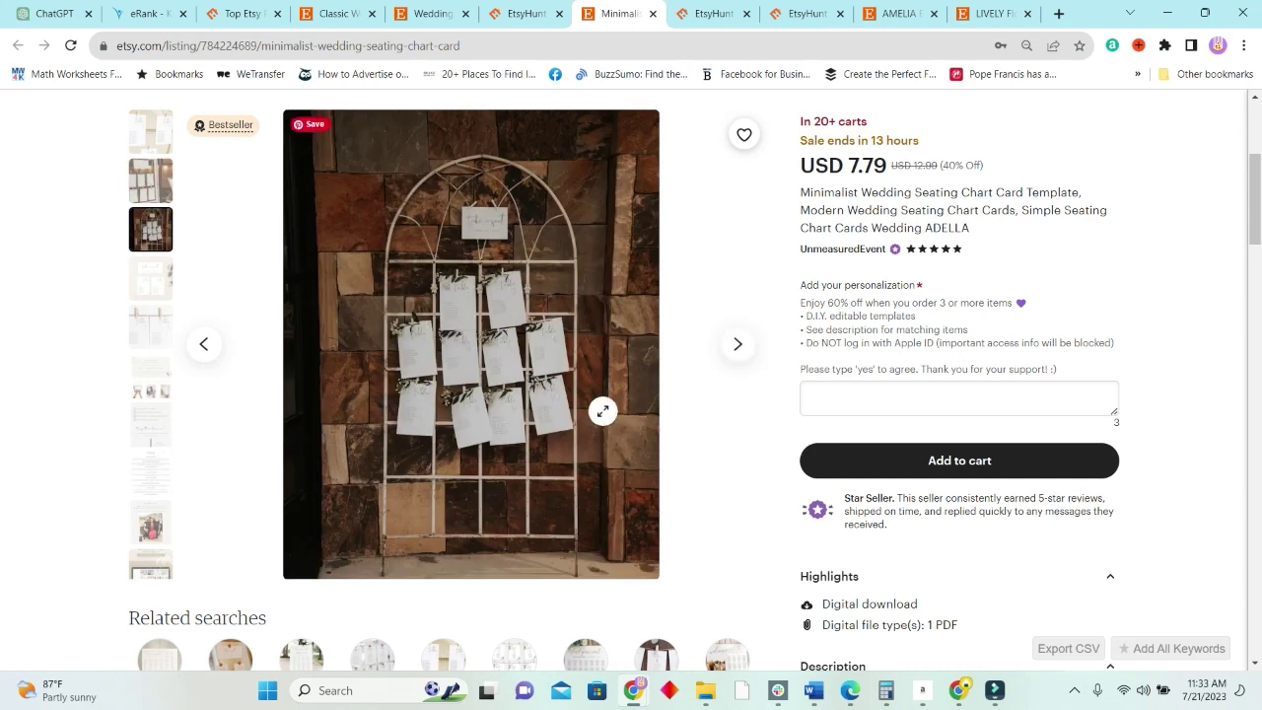
Step: Look through the seating chart listing's remaining product photos, from the fourth to the matching items image, and check its Bestseller badge
left_click(734, 350)
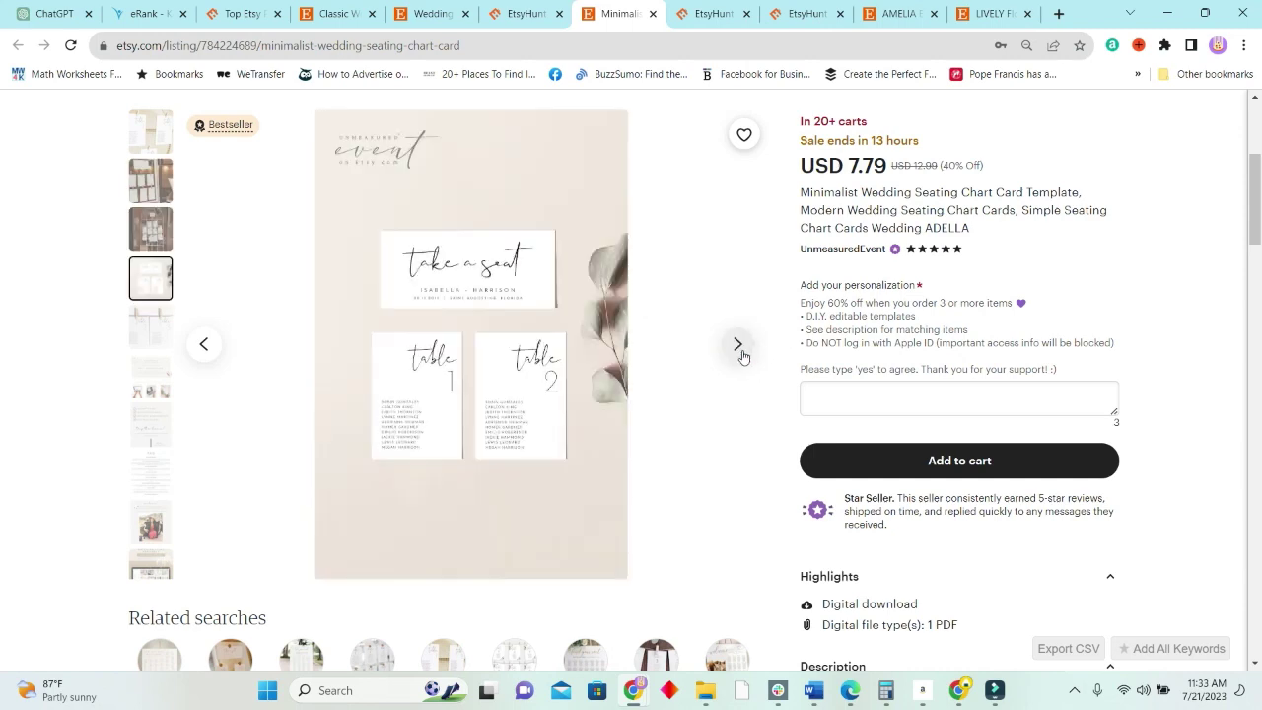
left_click(738, 350)
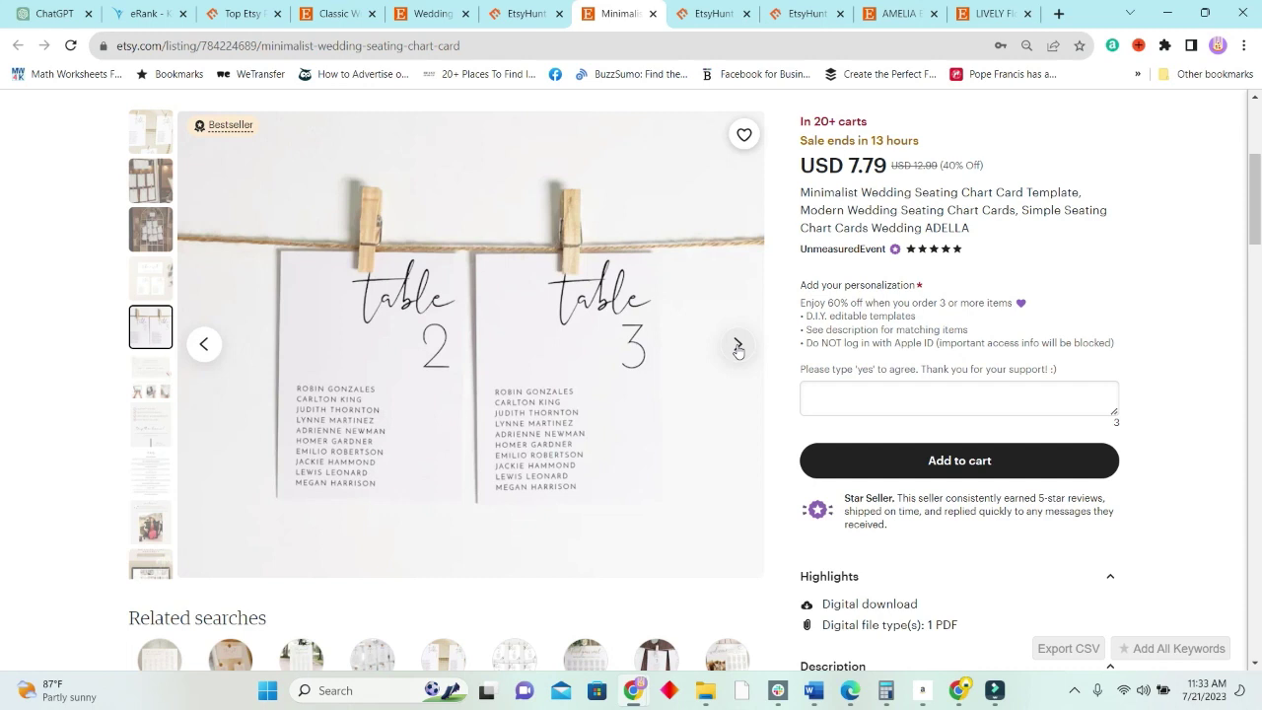
left_click(739, 347)
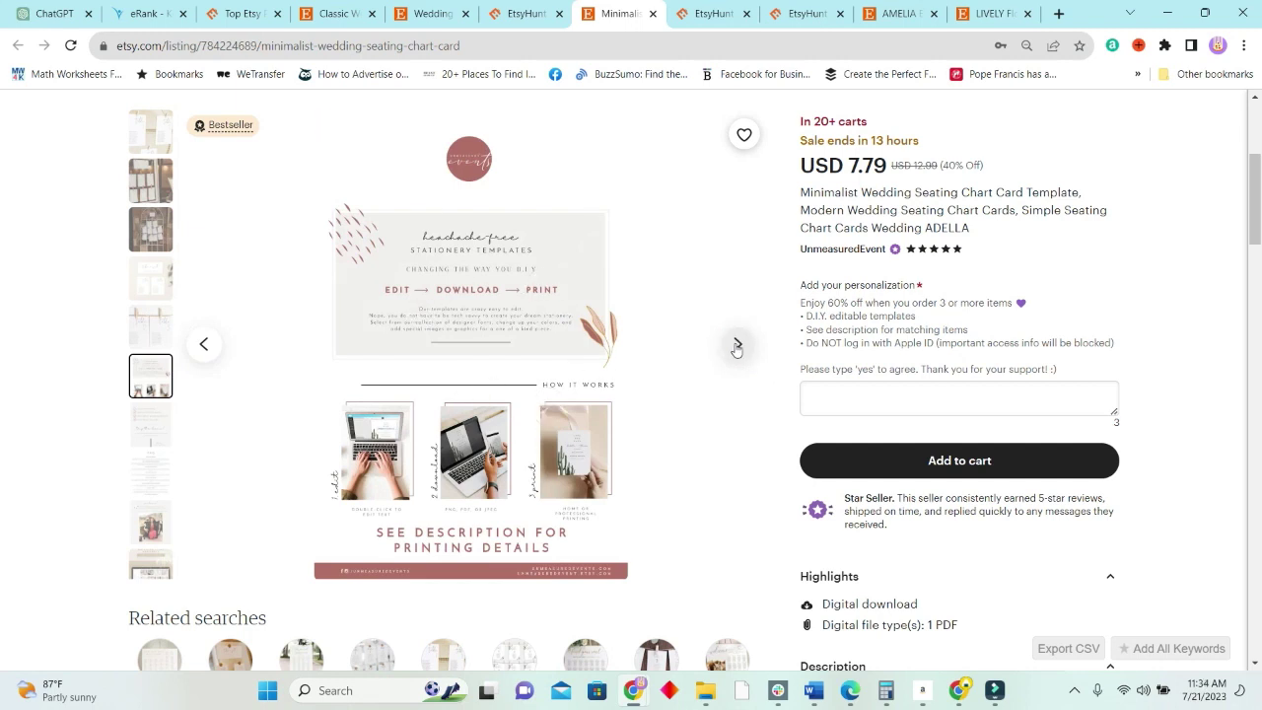
left_click(736, 347)
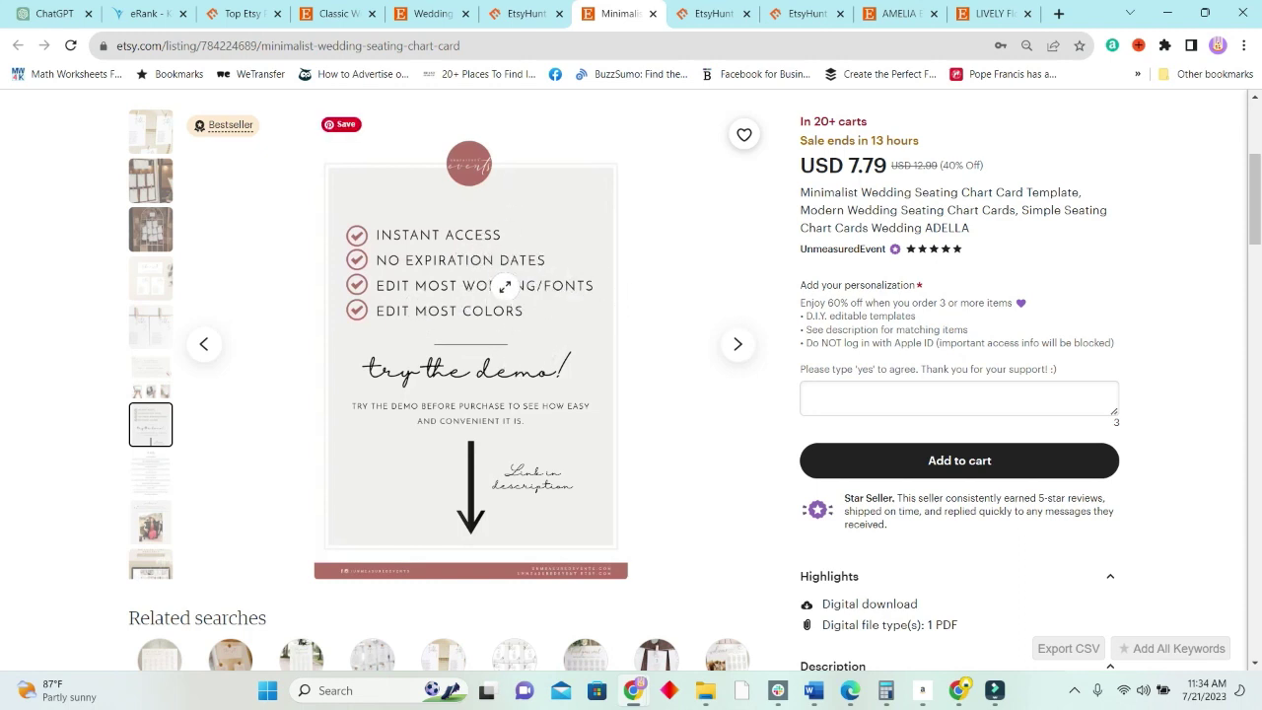
left_click(739, 344)
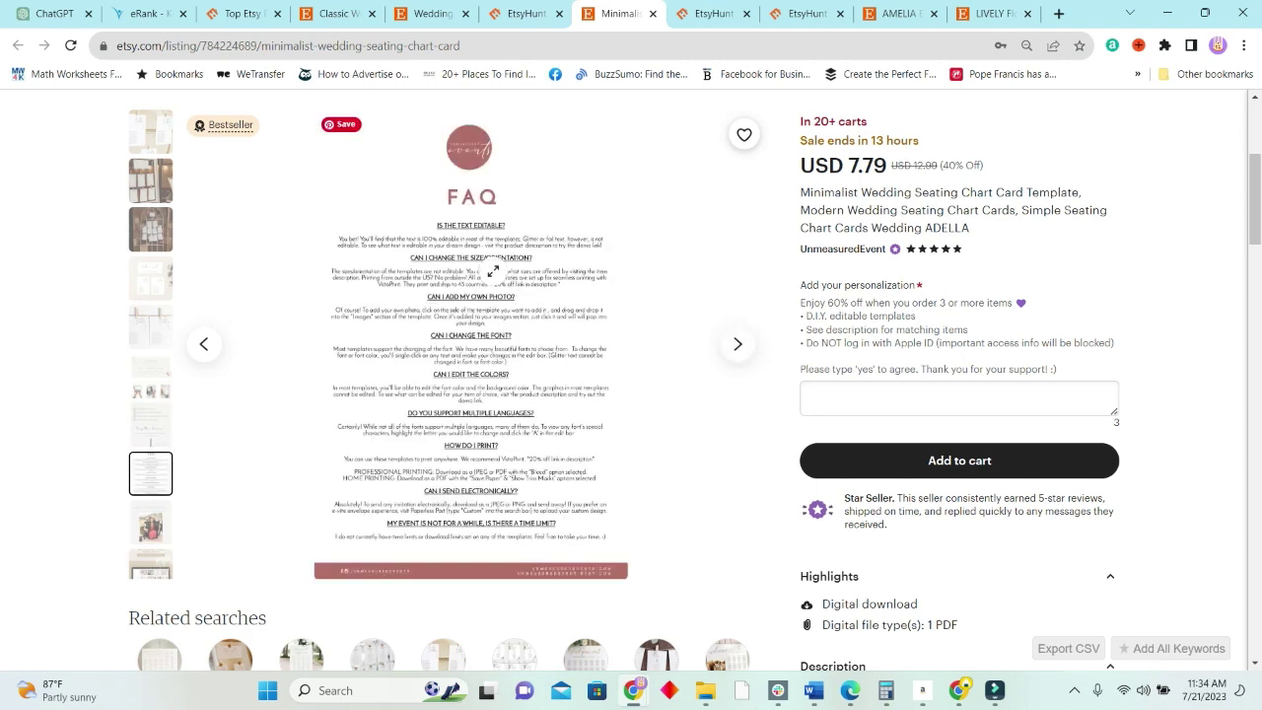
left_click(734, 347)
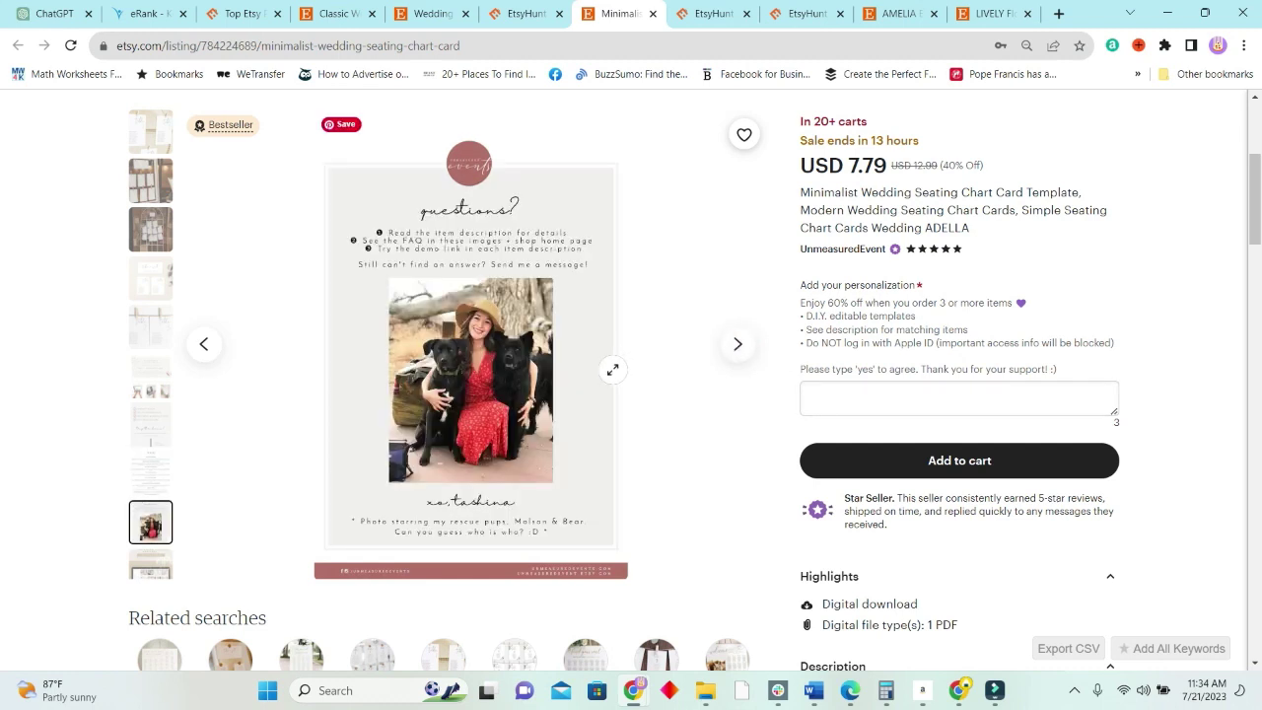
left_click(737, 347)
left_click(737, 343)
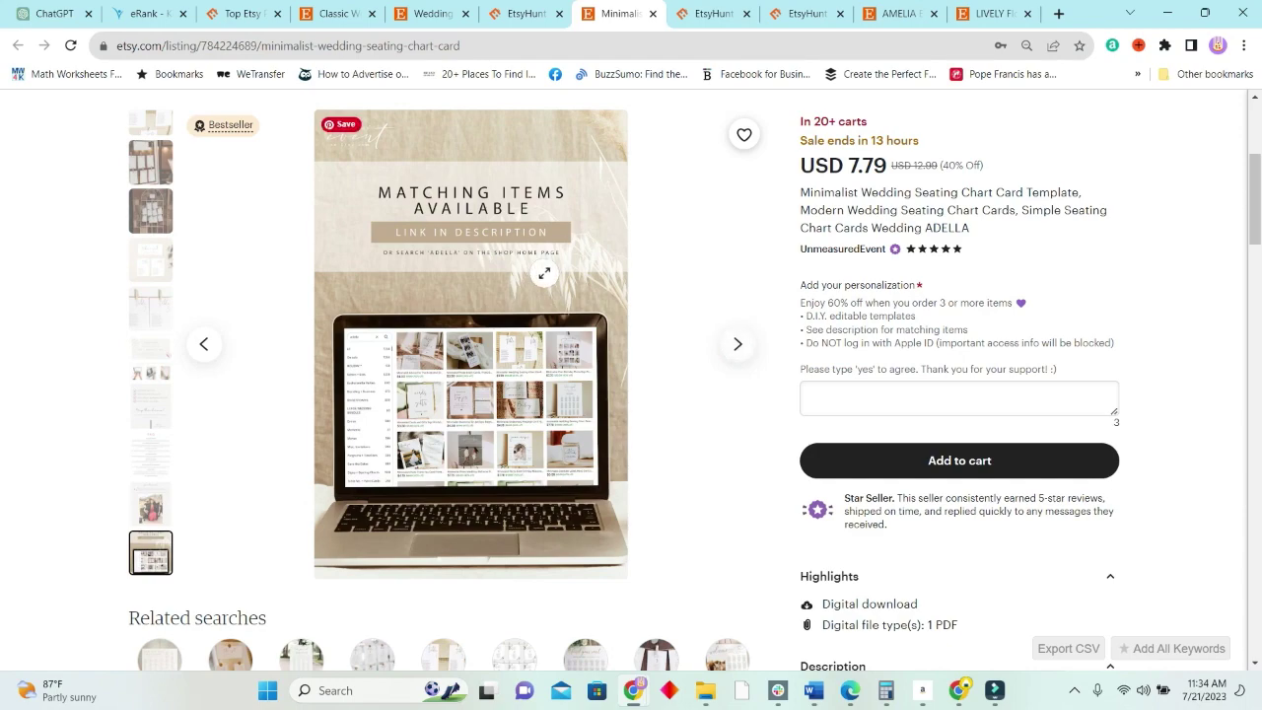
mouse_move(237, 120)
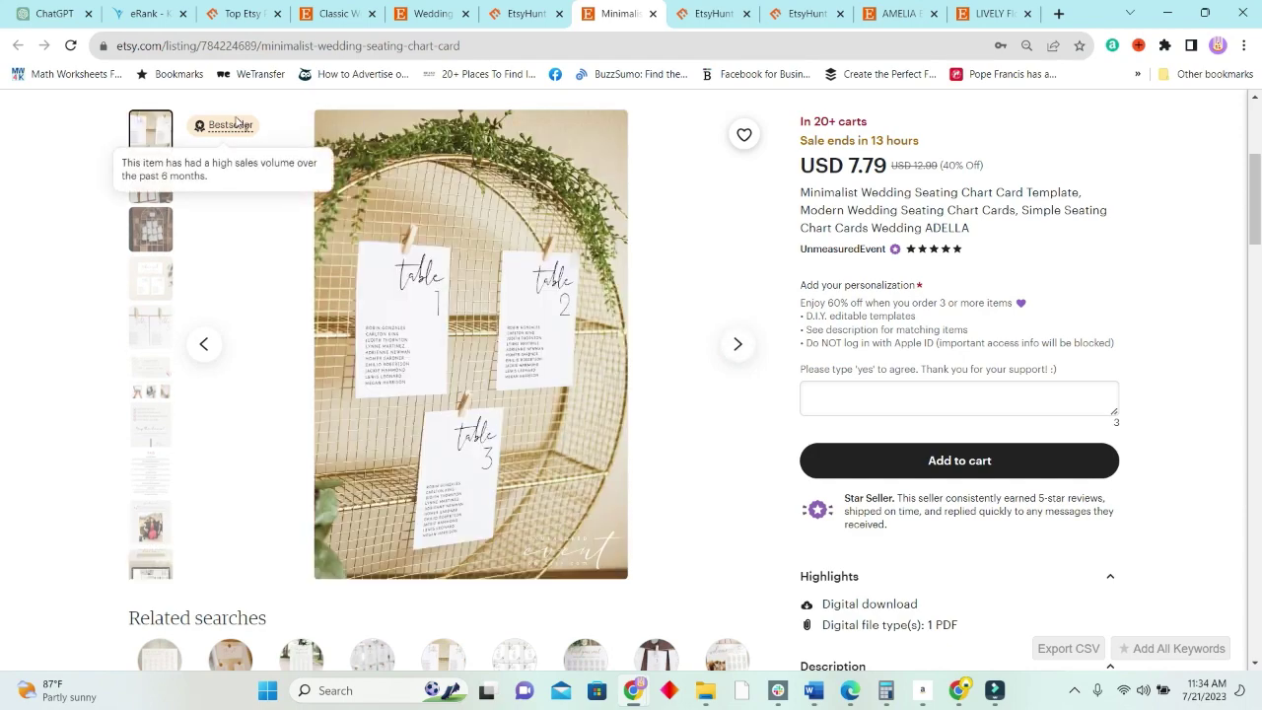
Step: Examine the Minimalist Wedding Seating Chart listing's reviews and EtsyHunt rank data, including its tags, 7-day sales and total sales
scroll(591, 414, "down", 6)
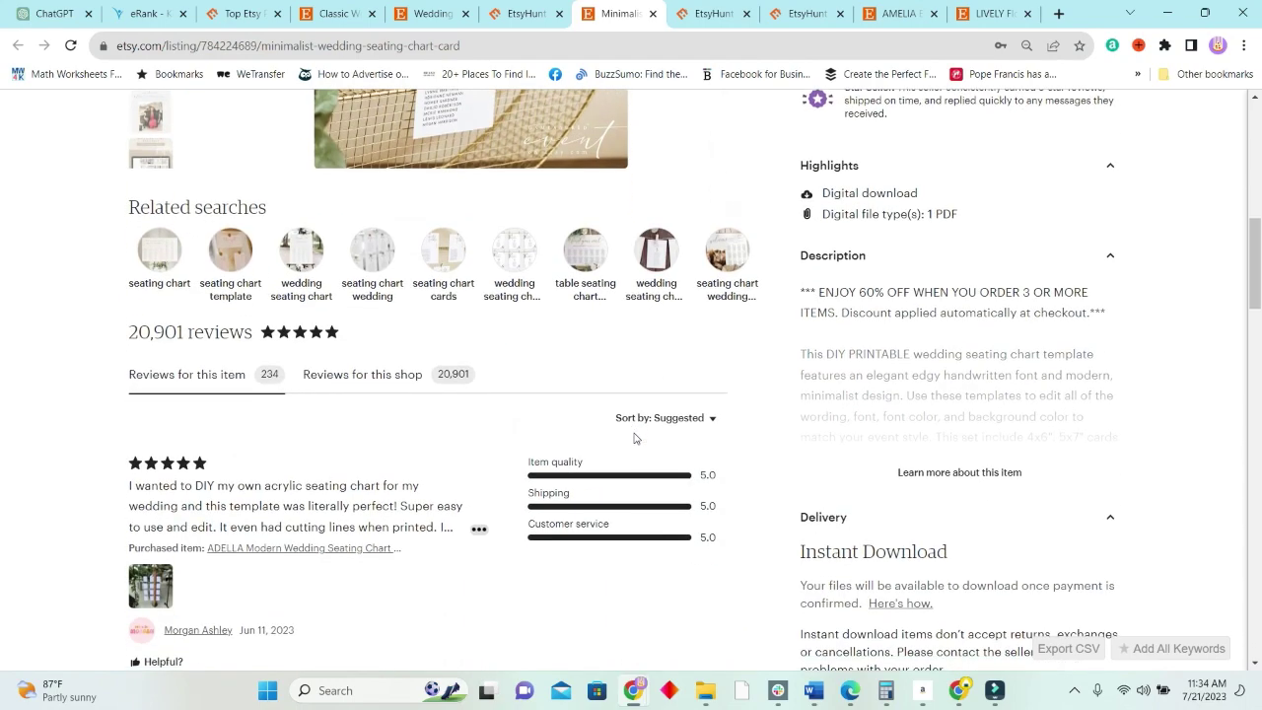
scroll(641, 448, "up", 2)
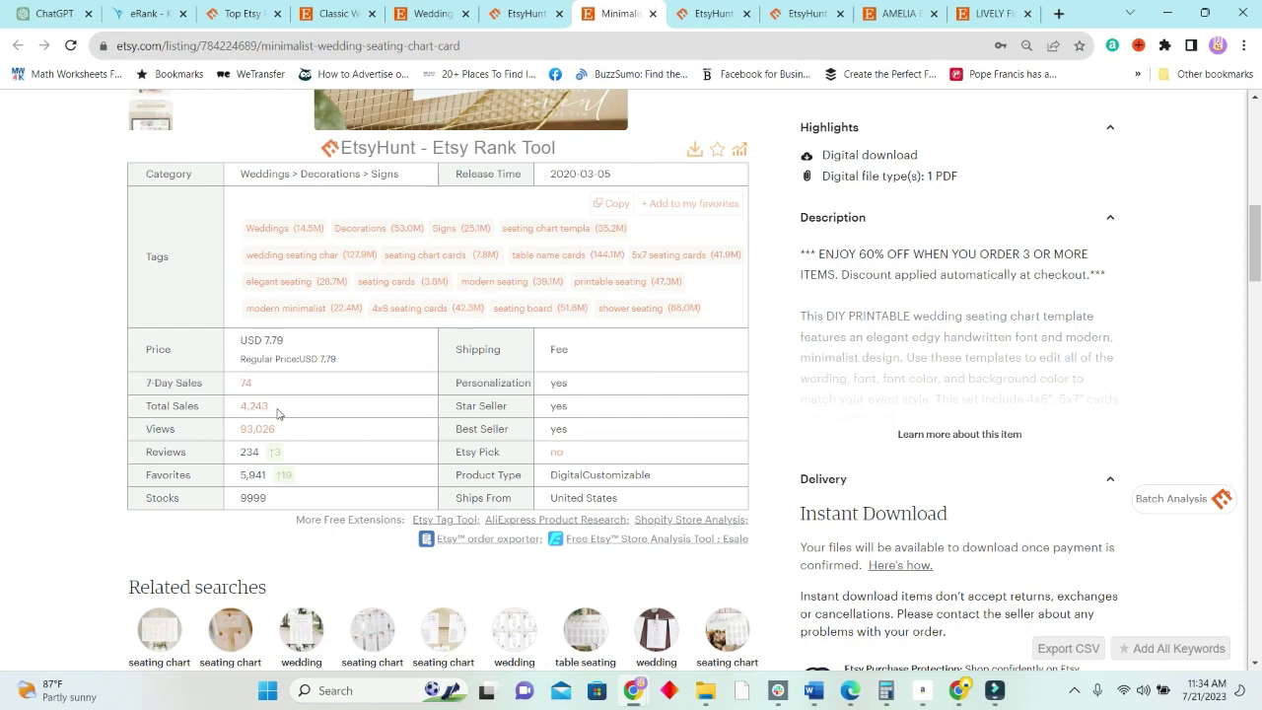
scroll(421, 404, "up", 3)
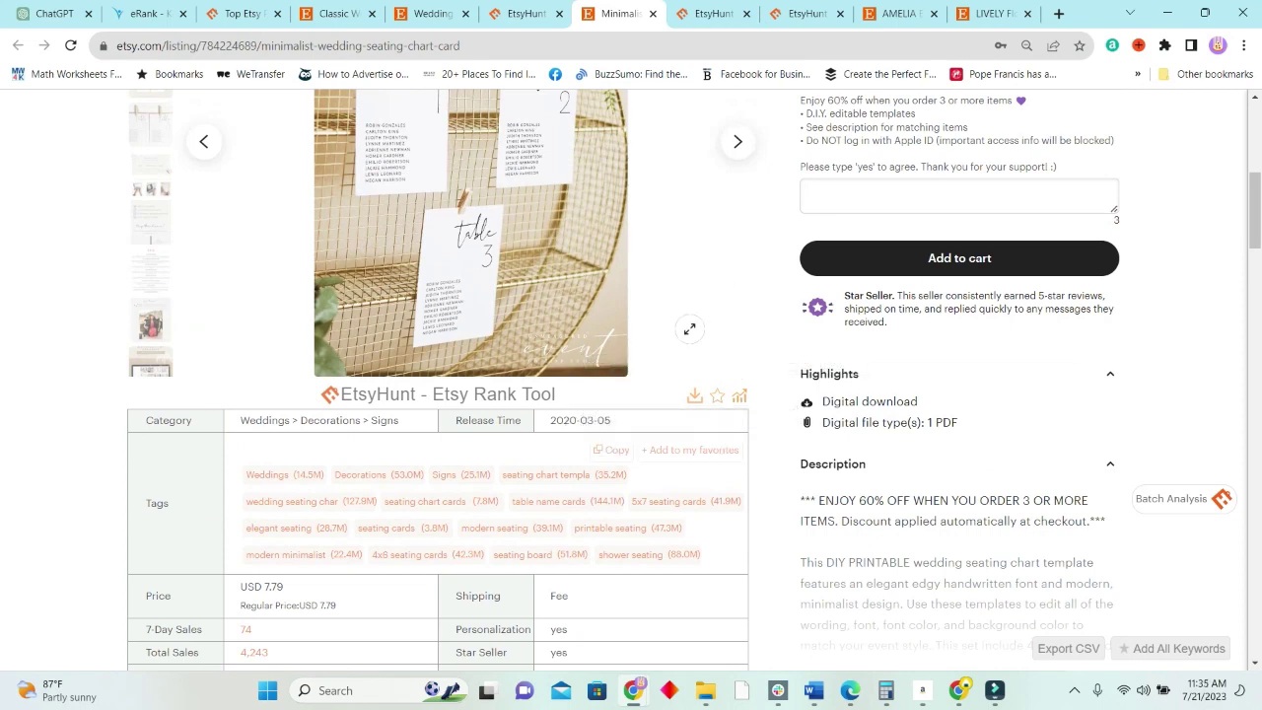
scroll(689, 328, "down", 2)
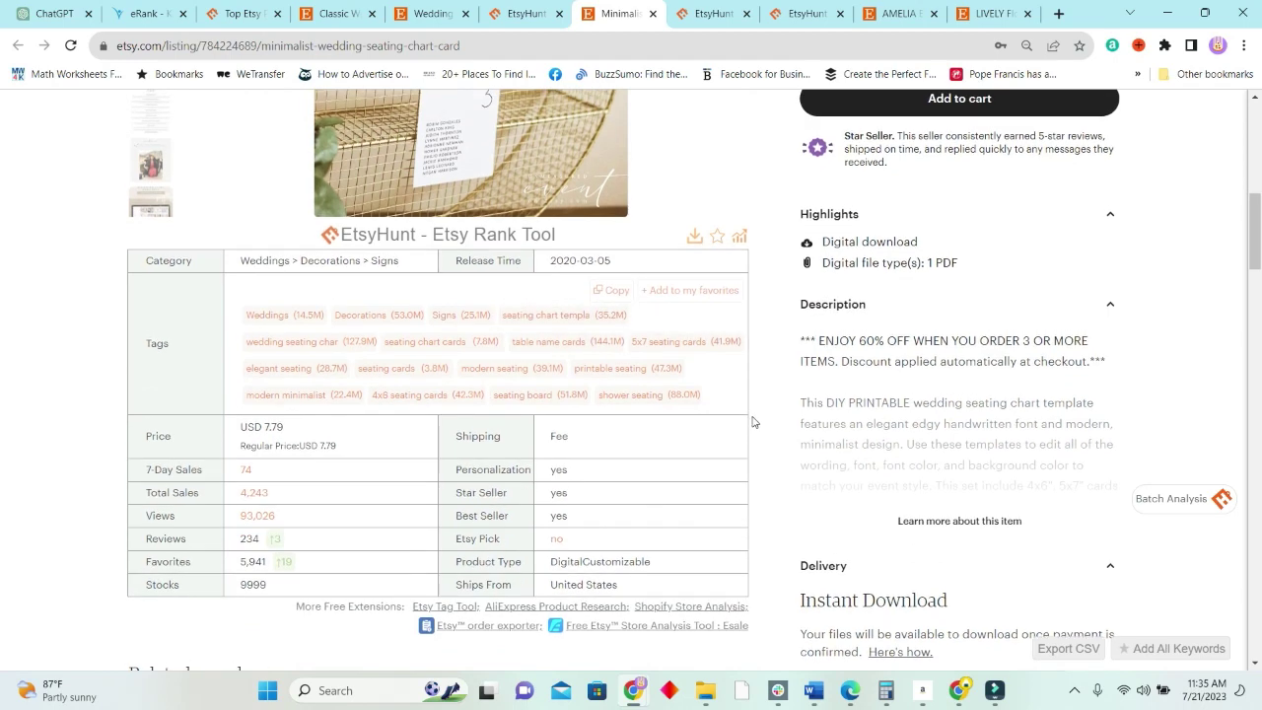
scroll(752, 422, "up", 4)
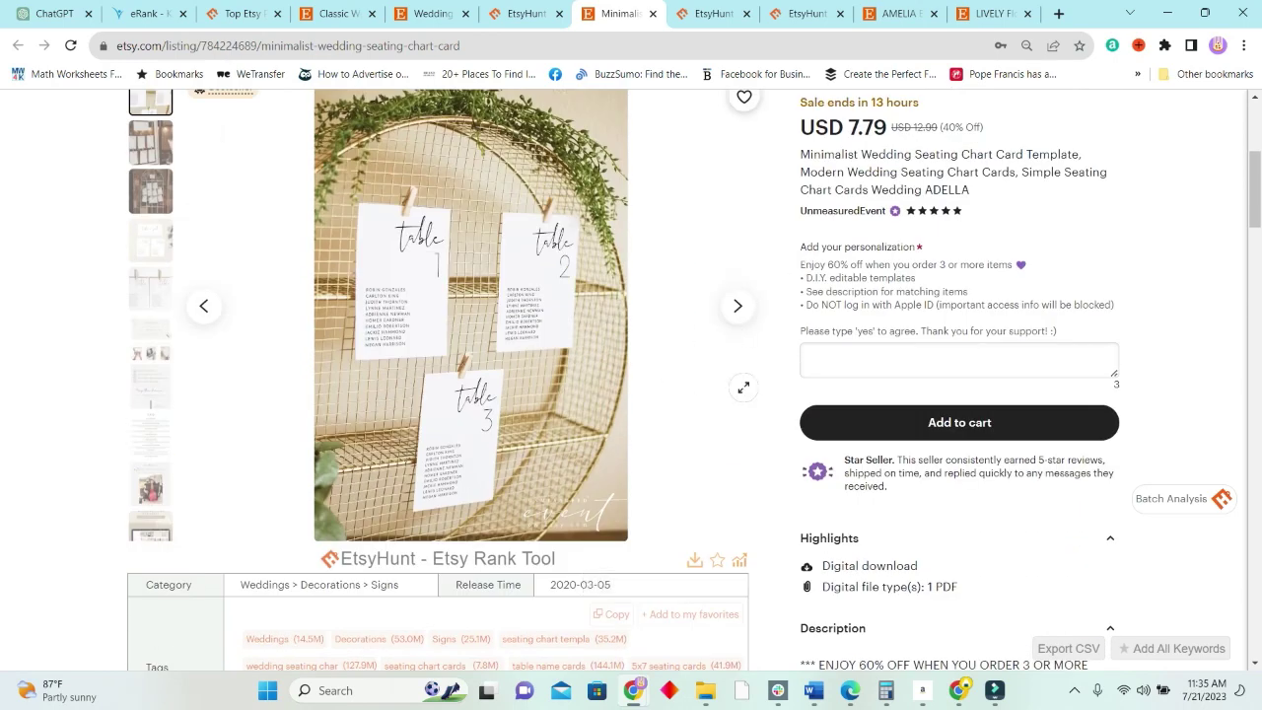
scroll(695, 379, "up", 2)
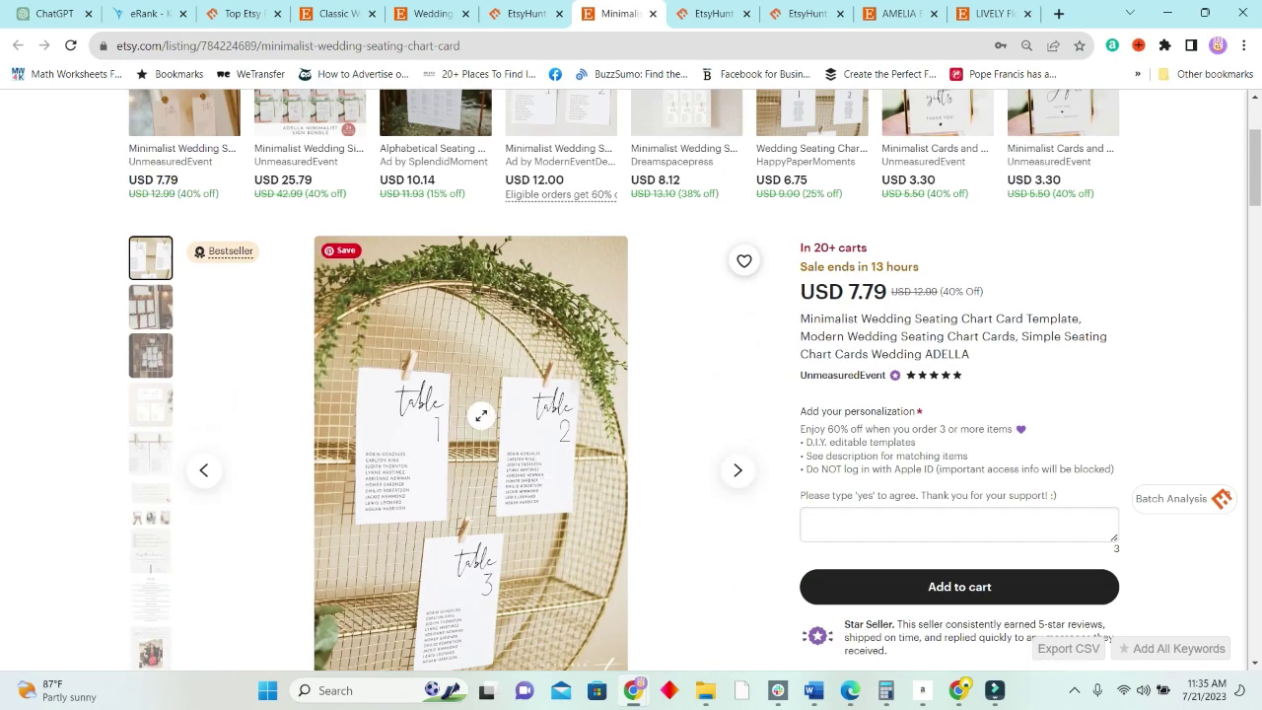
scroll(662, 450, "down", 1)
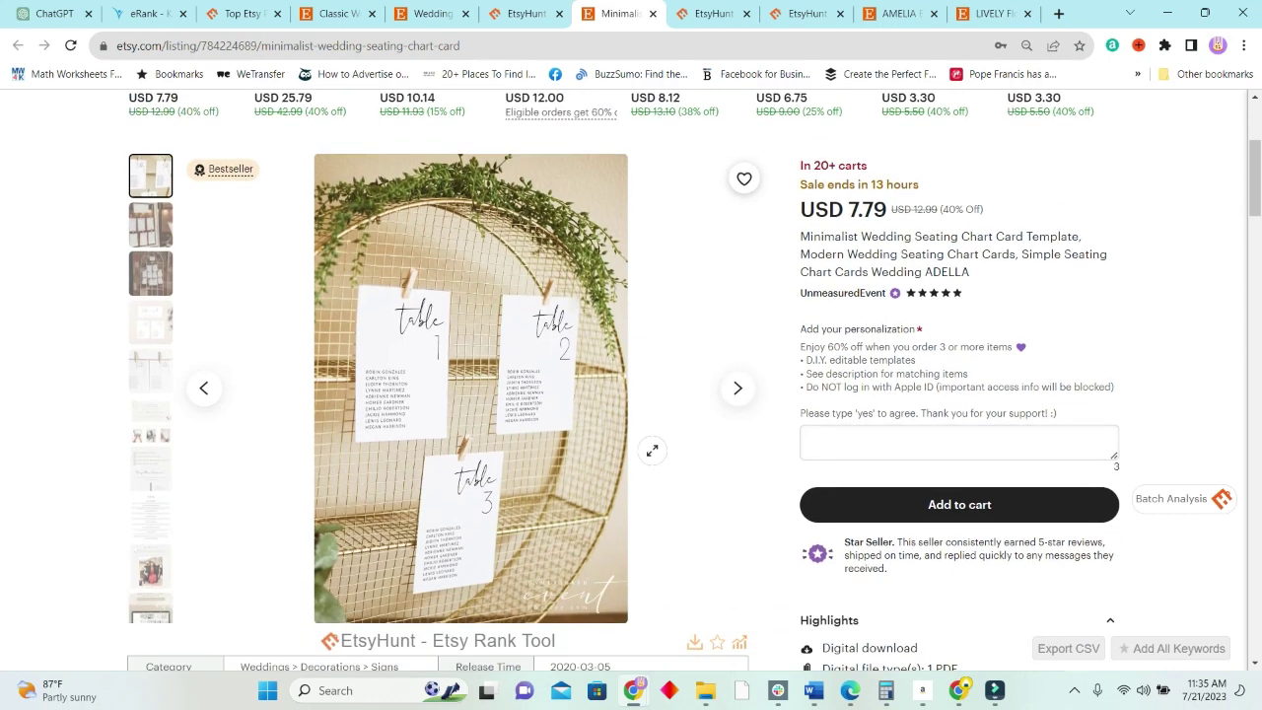
scroll(651, 445, "down", 1)
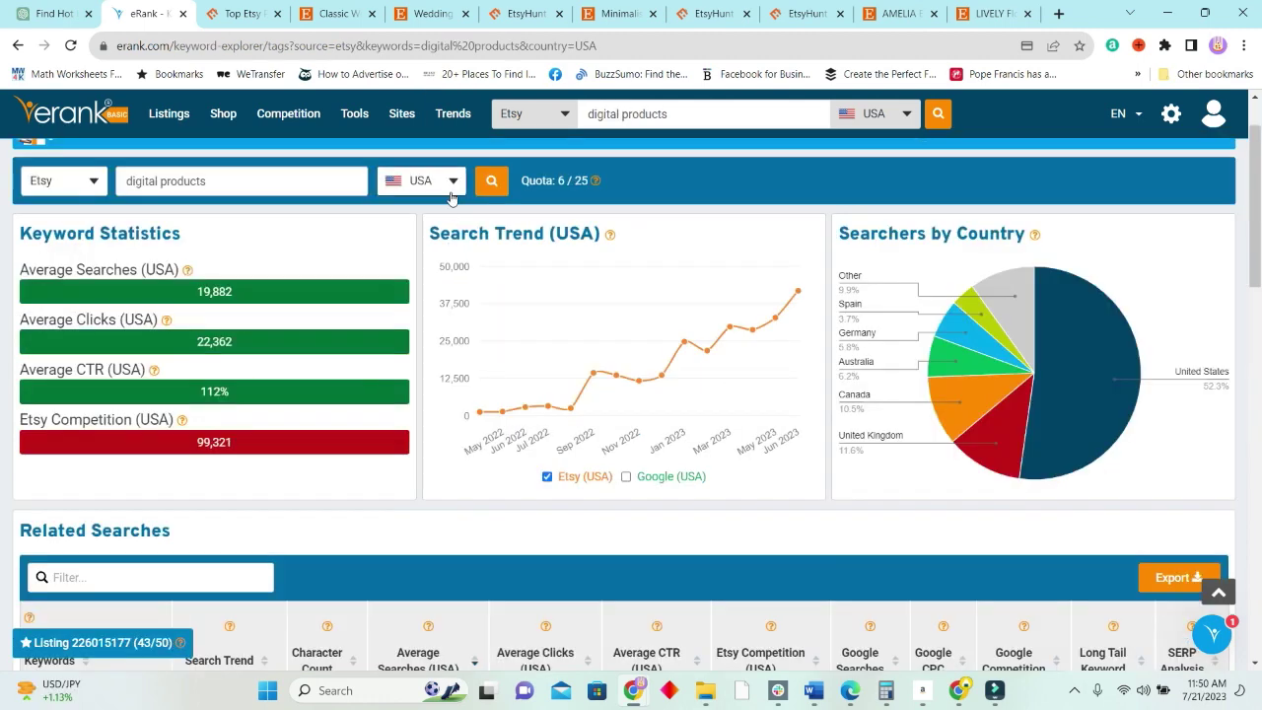
Step: Open eRank's Monthly Trends and look through the most popular Etsy keywords for June 2023 for digital product ideas
mouse_move(464, 118)
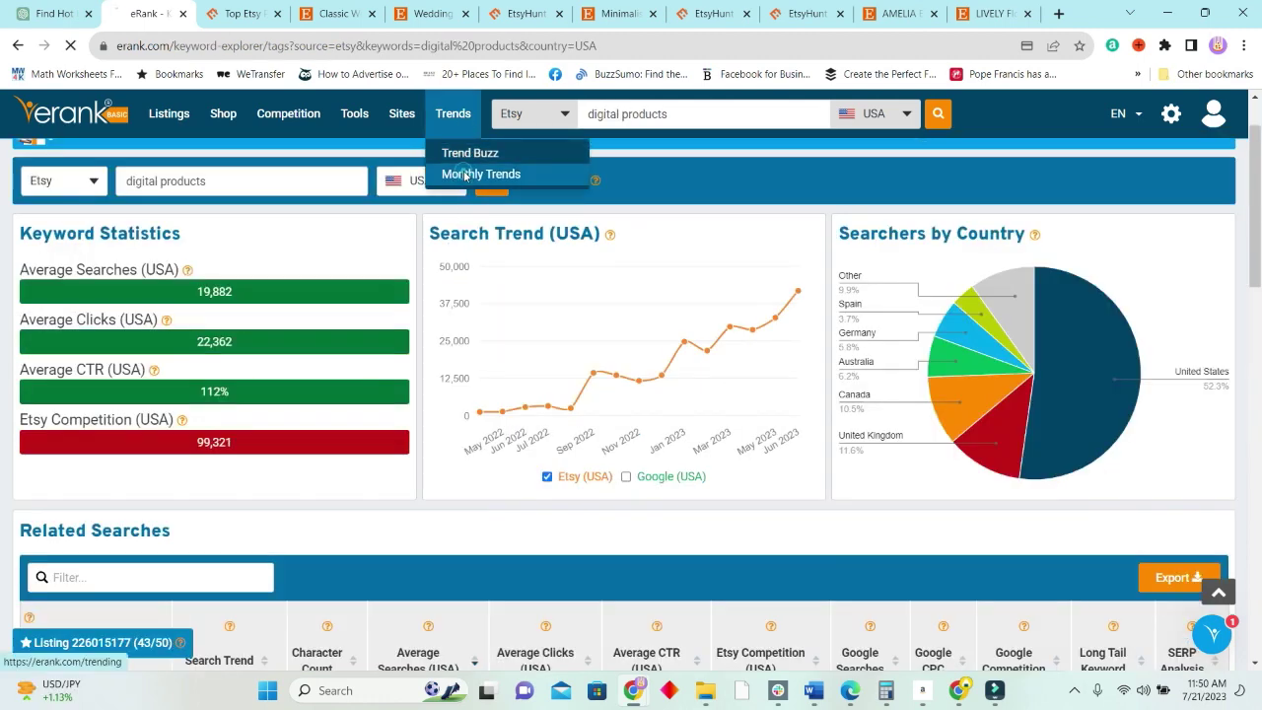
left_click(465, 174)
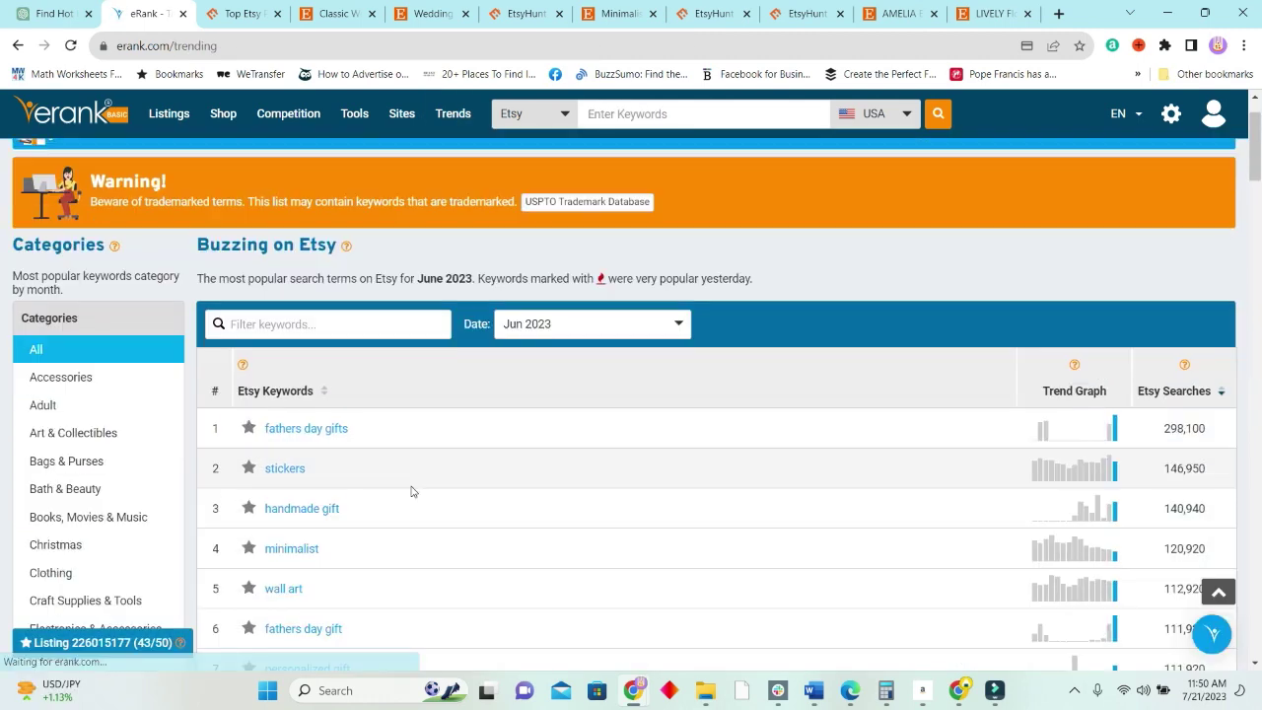
scroll(309, 401, "down", 2)
scroll(375, 400, "down", 2)
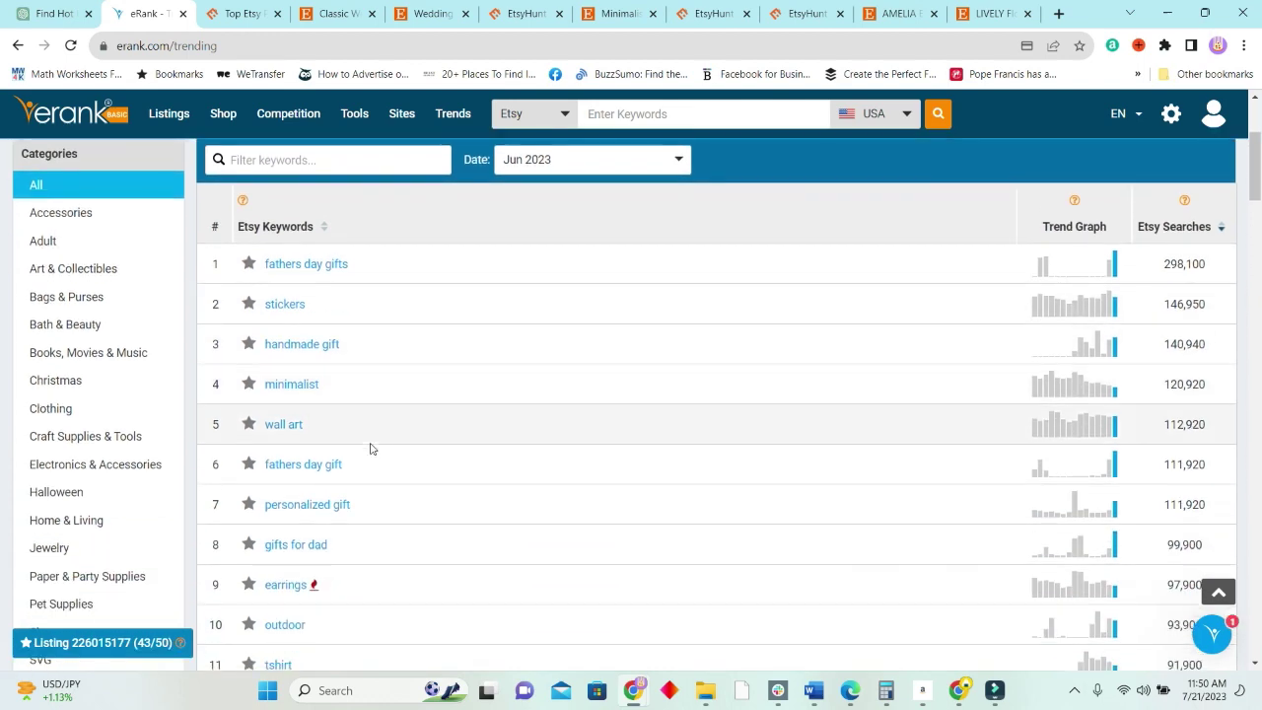
scroll(310, 414, "down", 3)
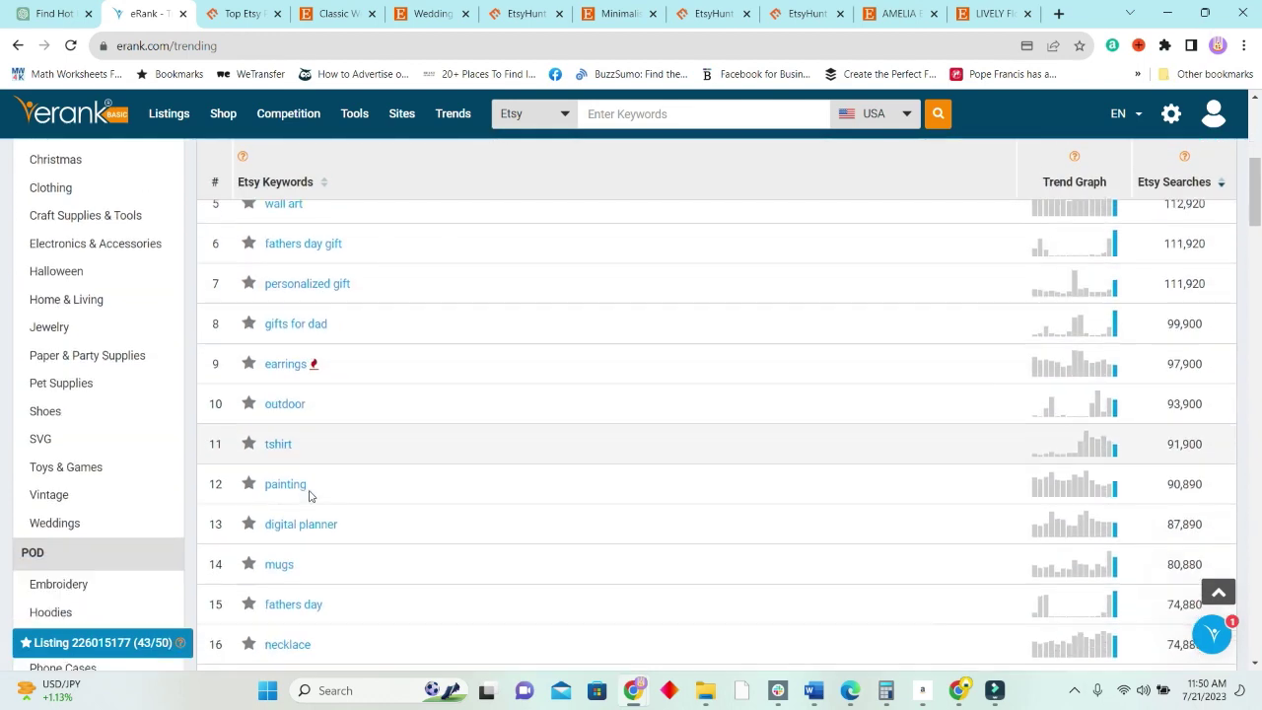
scroll(291, 488, "down", 1)
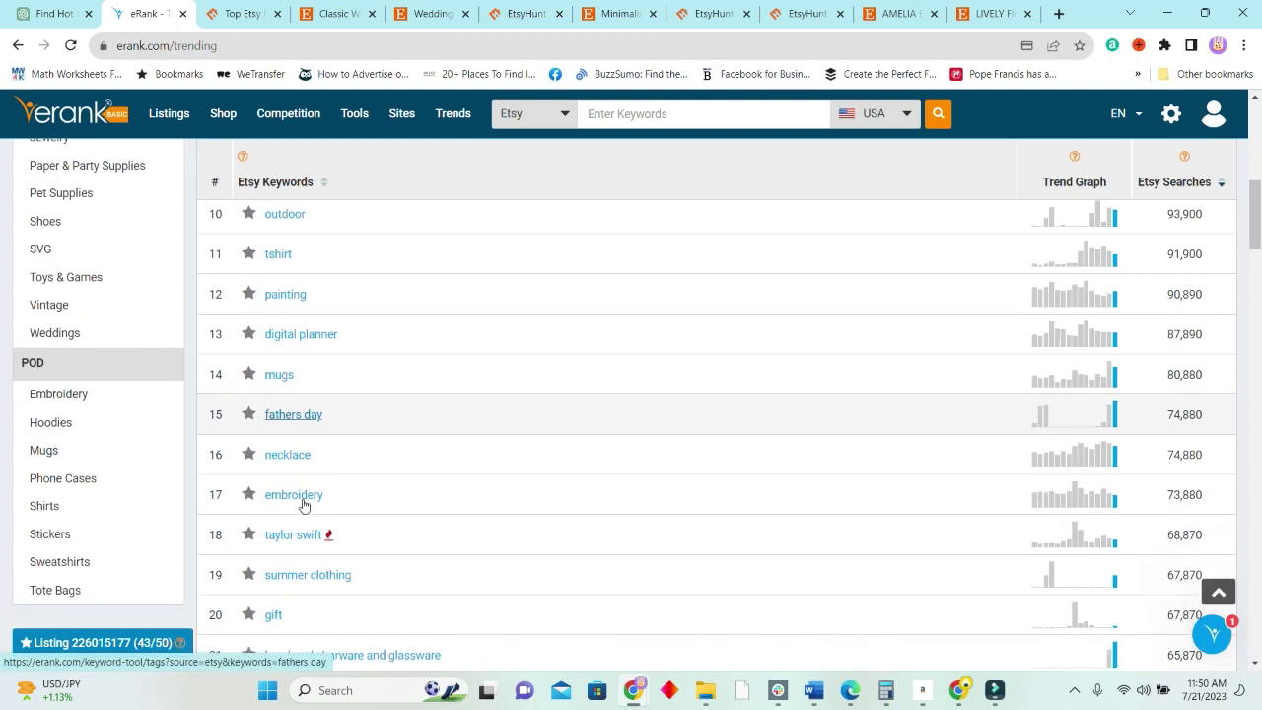
scroll(314, 508, "down", 6)
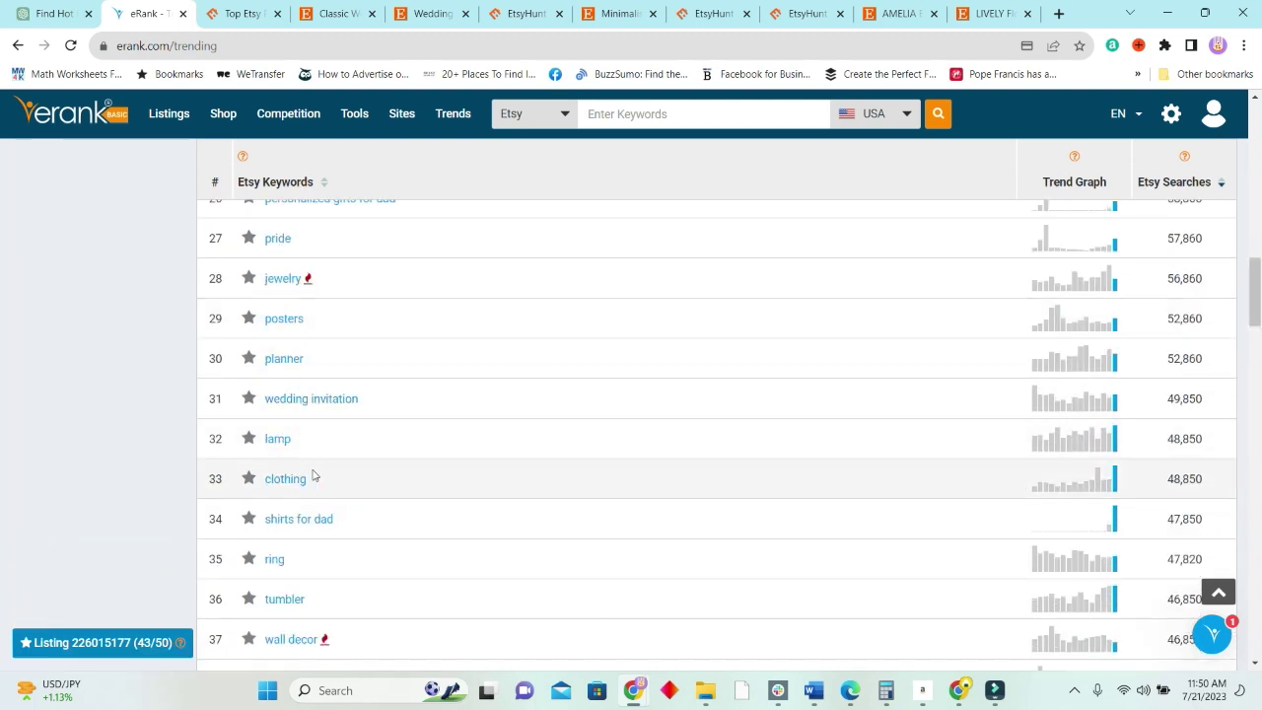
scroll(321, 483, "down", 2)
scroll(306, 509, "down", 1)
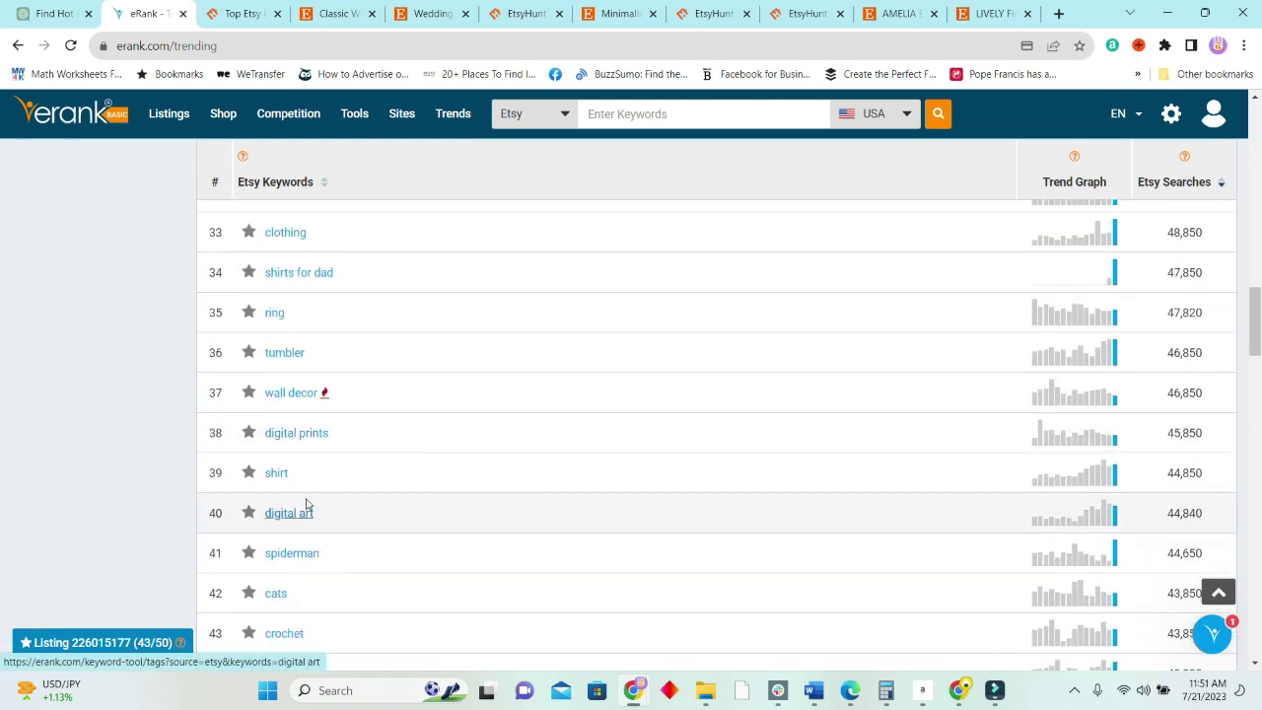
scroll(314, 473, "down", 1)
scroll(318, 490, "down", 2)
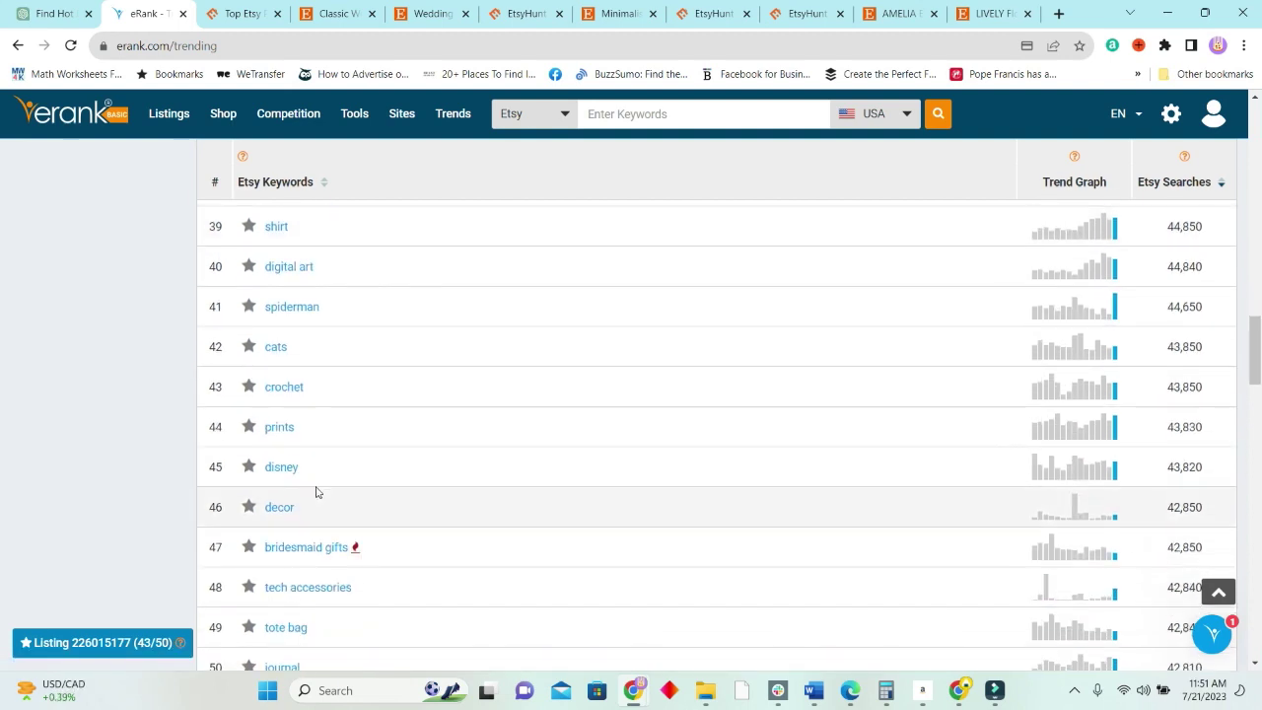
scroll(332, 483, "down", 2)
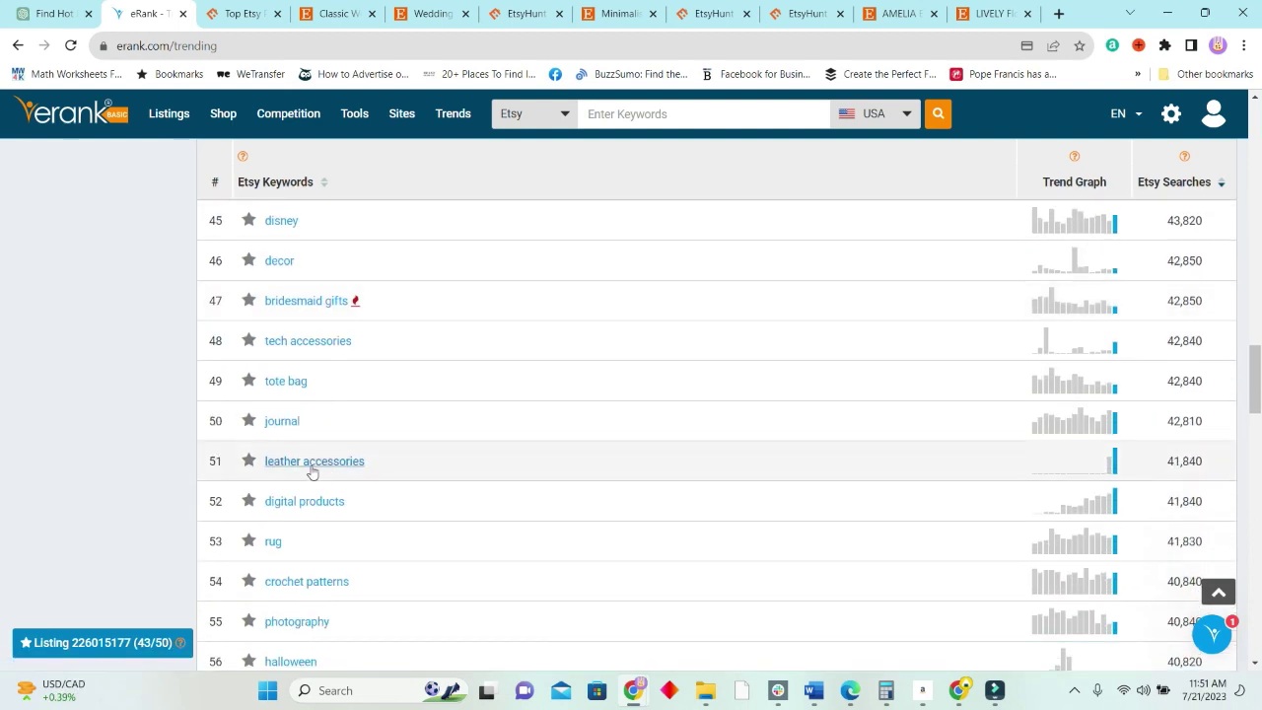
Step: Open the "wedding invitation" keyword report from the trends list and bring up its popular tags table
scroll(316, 468, "up", 10)
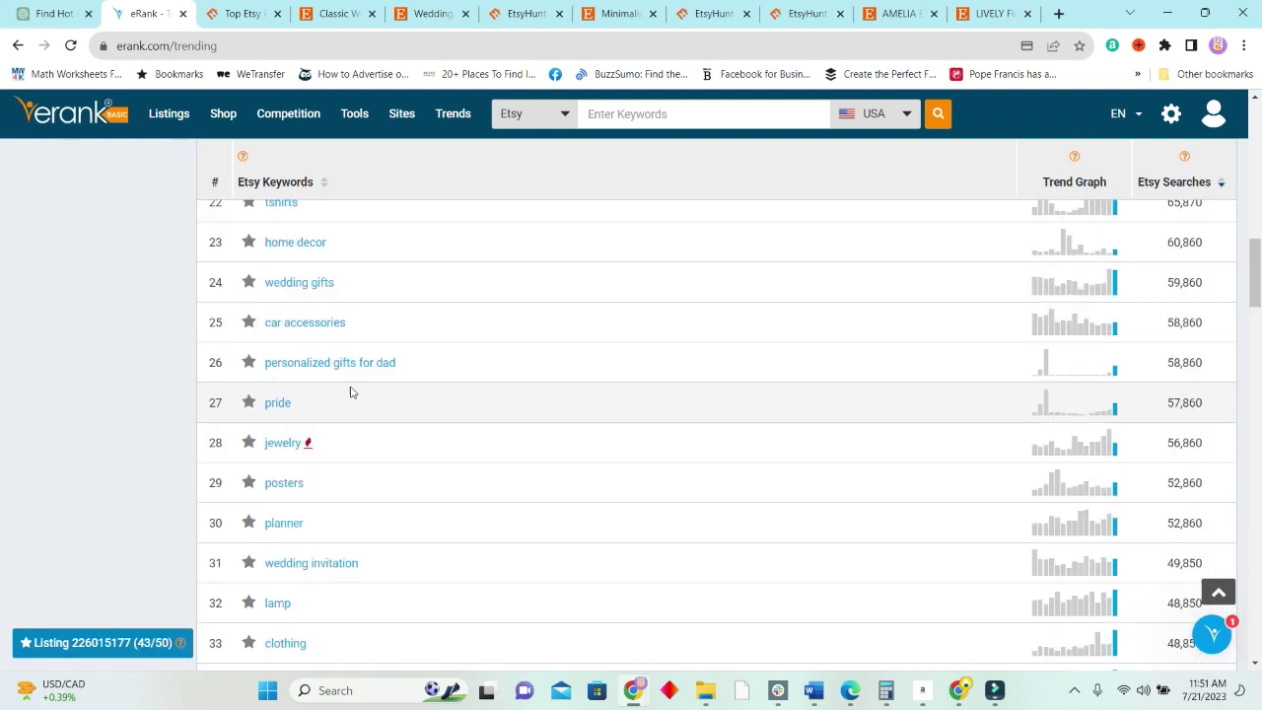
left_click(335, 564)
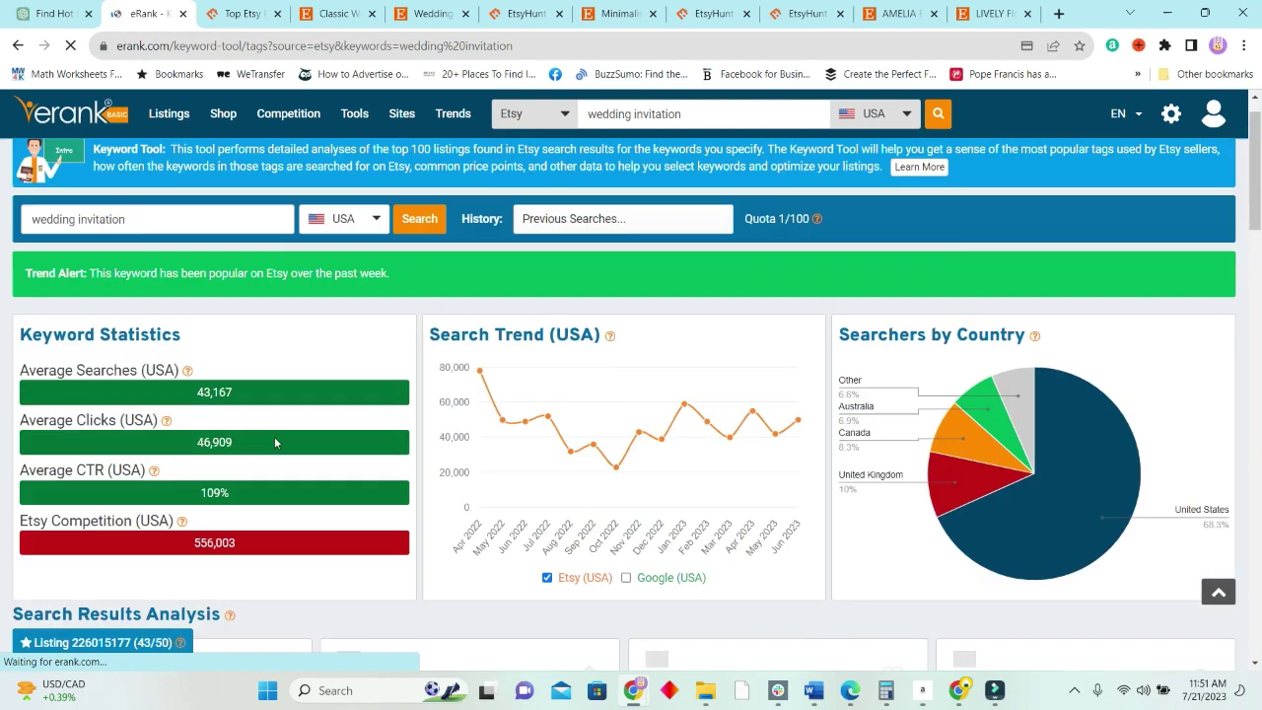
scroll(318, 389, "down", 2)
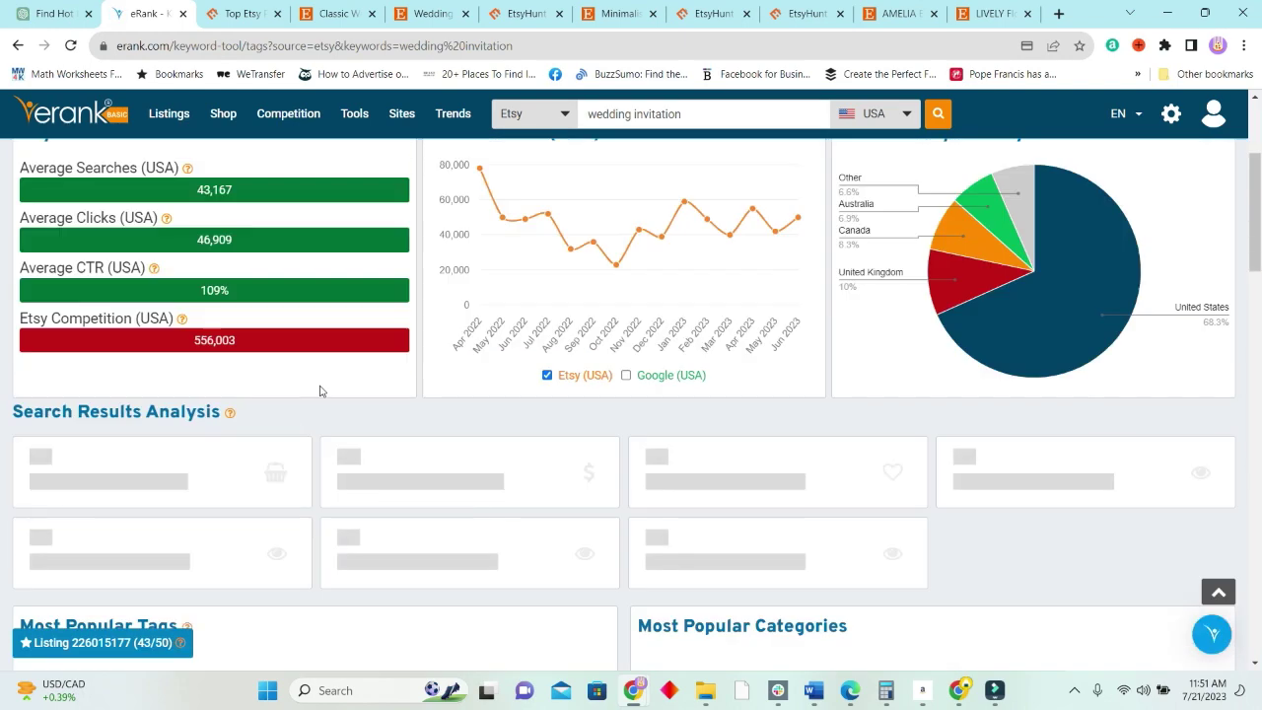
scroll(301, 404, "down", 2)
scroll(303, 427, "down", 10)
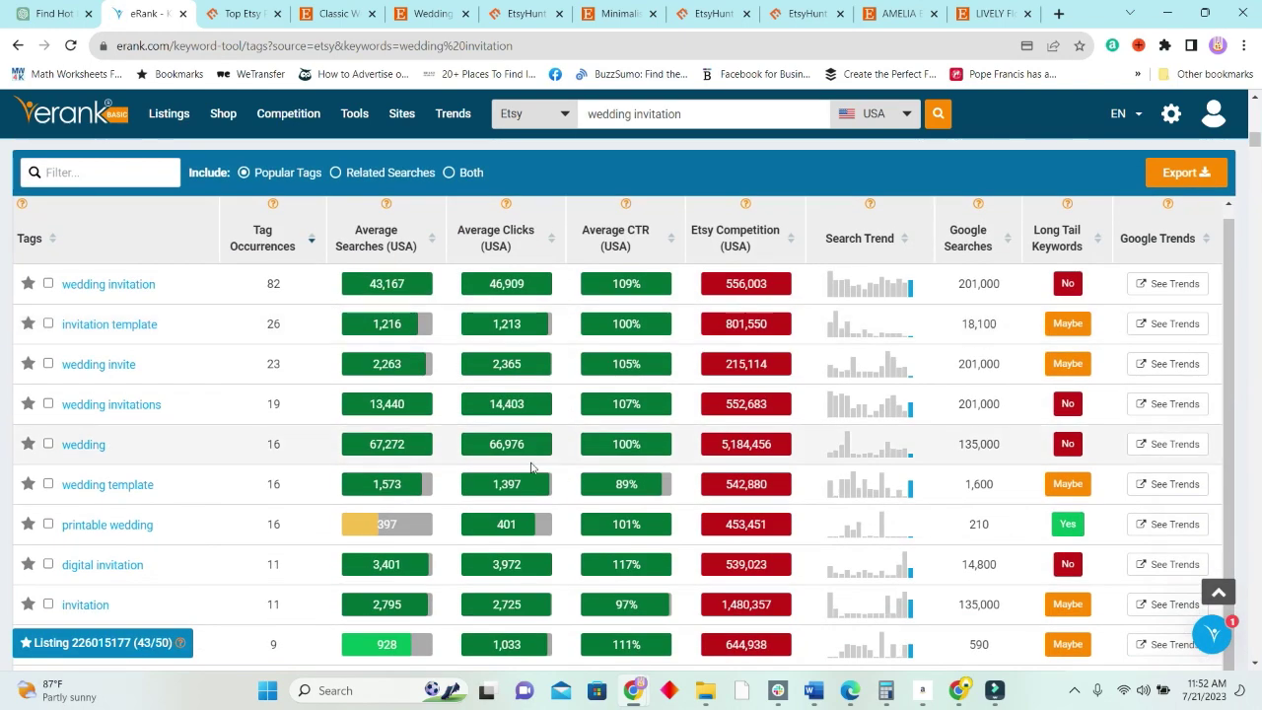
Step: Scan the "wedding invitation" popular tags, comparing average searches, clicks and Etsy competition to find low-competition keywords
scroll(530, 467, "down", 9)
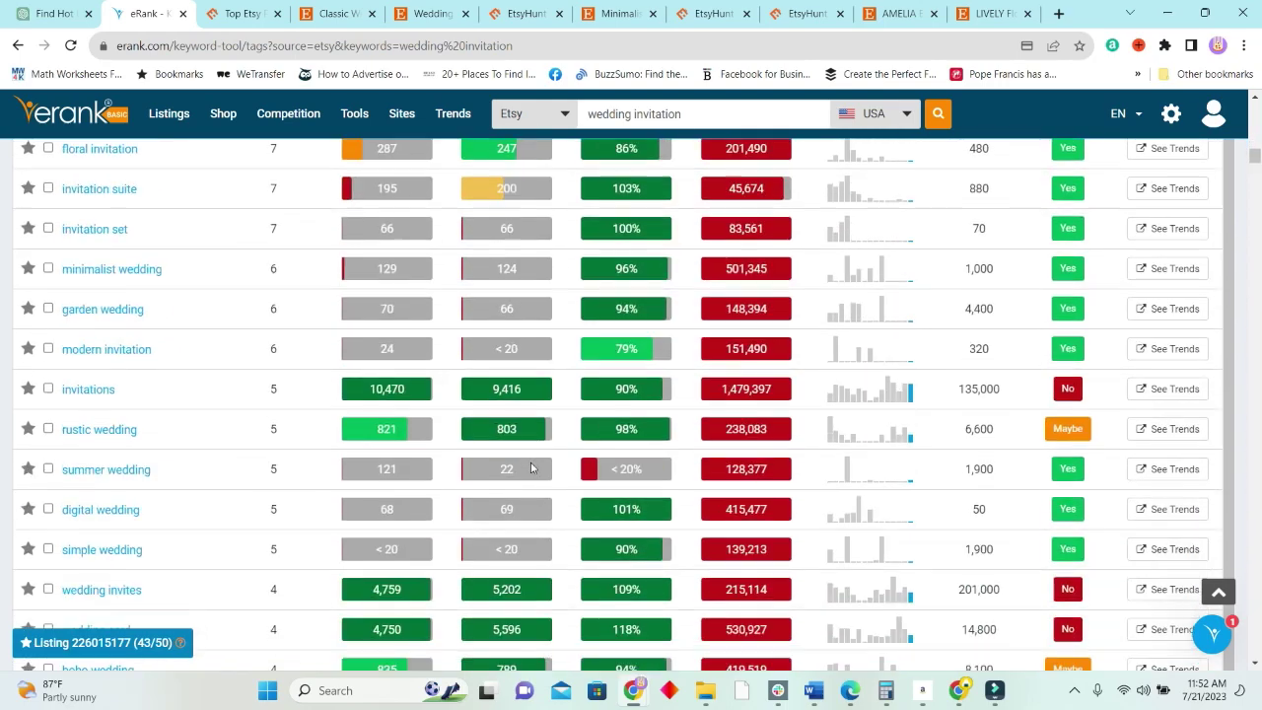
scroll(531, 468, "down", 5)
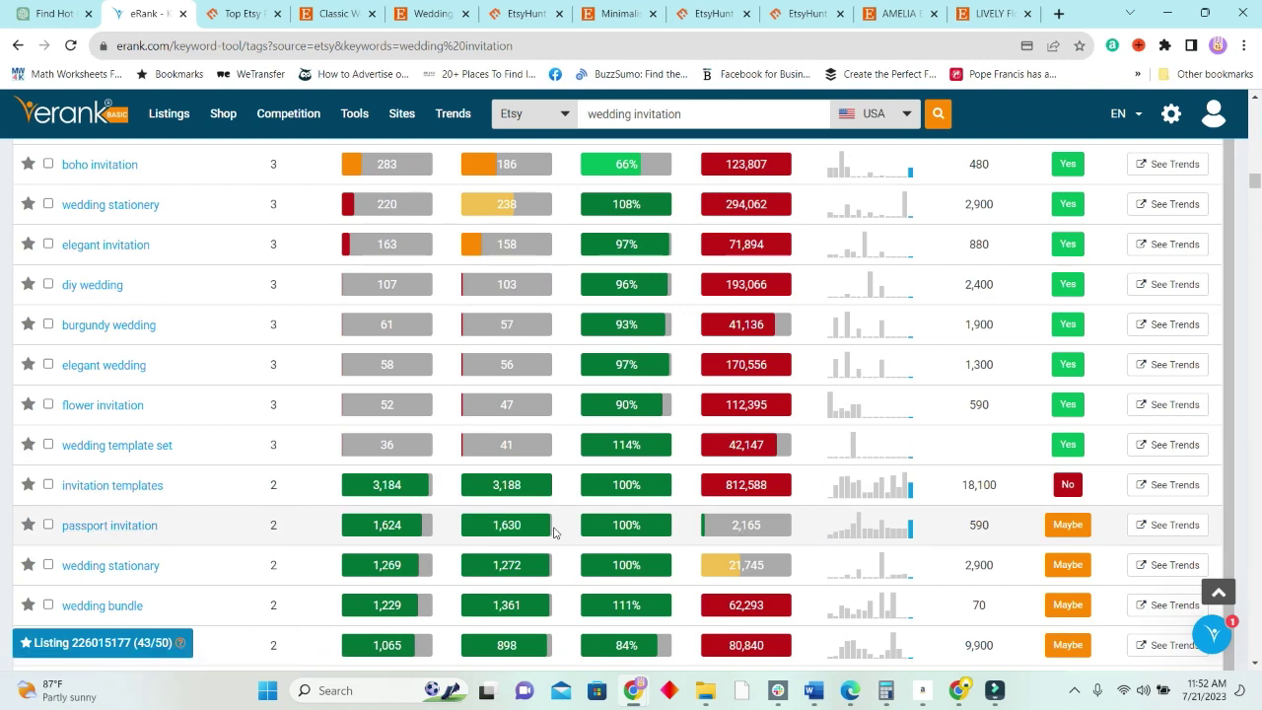
scroll(553, 532, "down", 1)
scroll(658, 495, "down", 1)
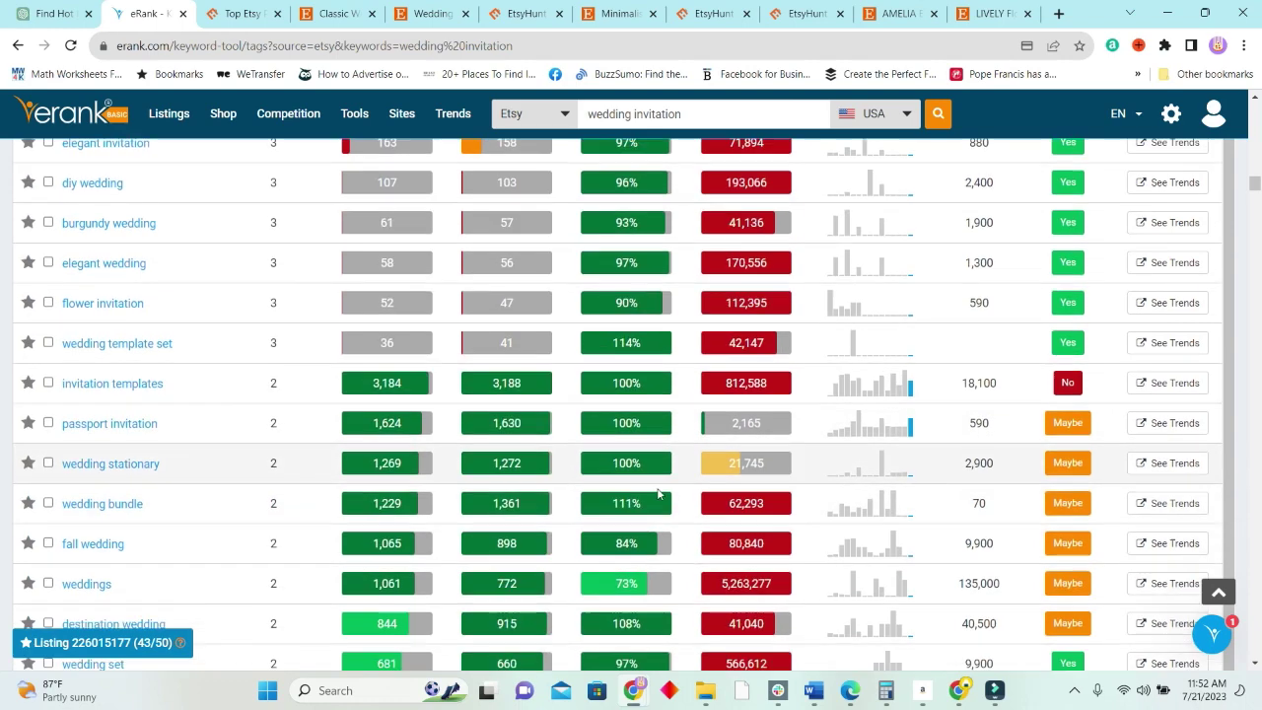
scroll(658, 494, "down", 4)
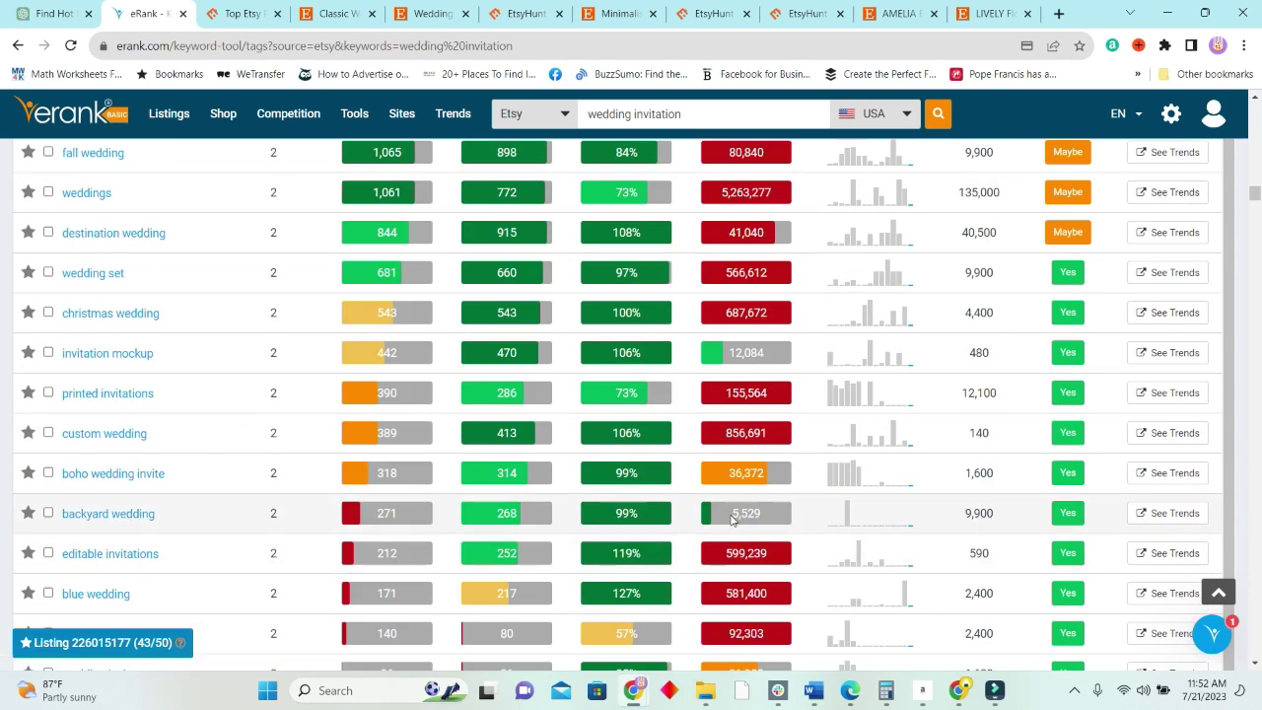
scroll(141, 516, "down", 3)
scroll(769, 509, "down", 3)
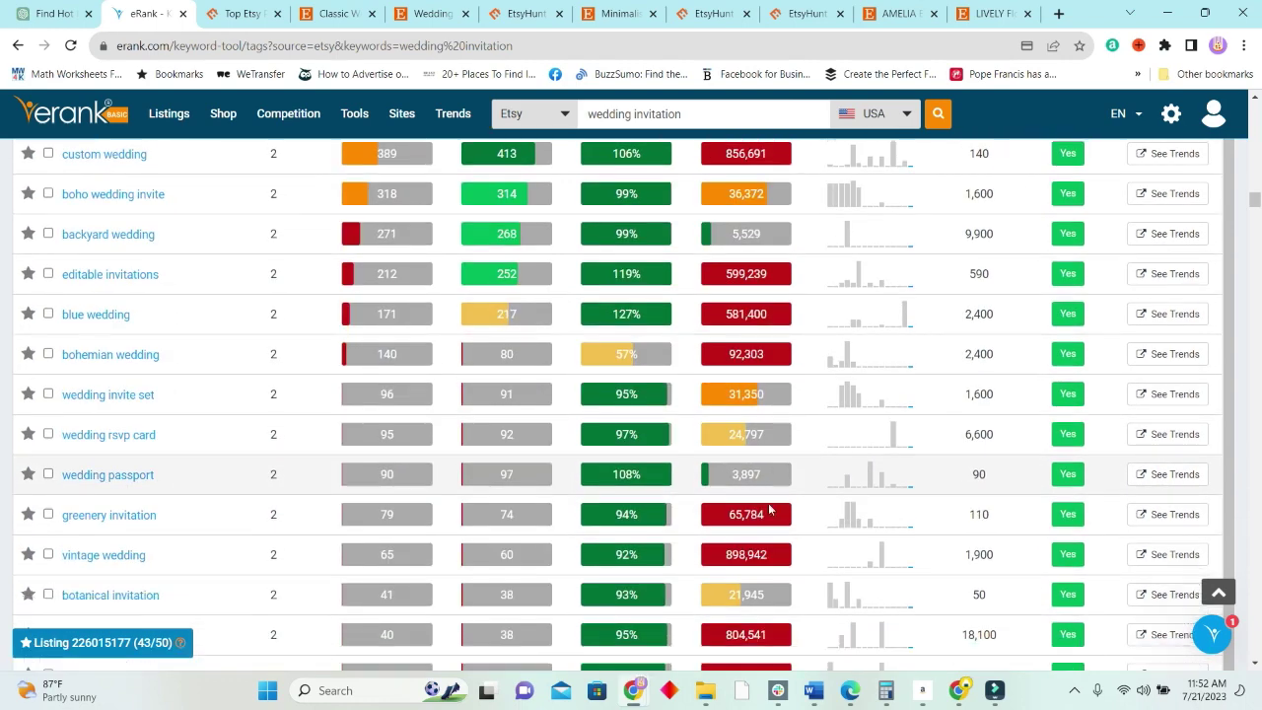
scroll(116, 421, "down", 5)
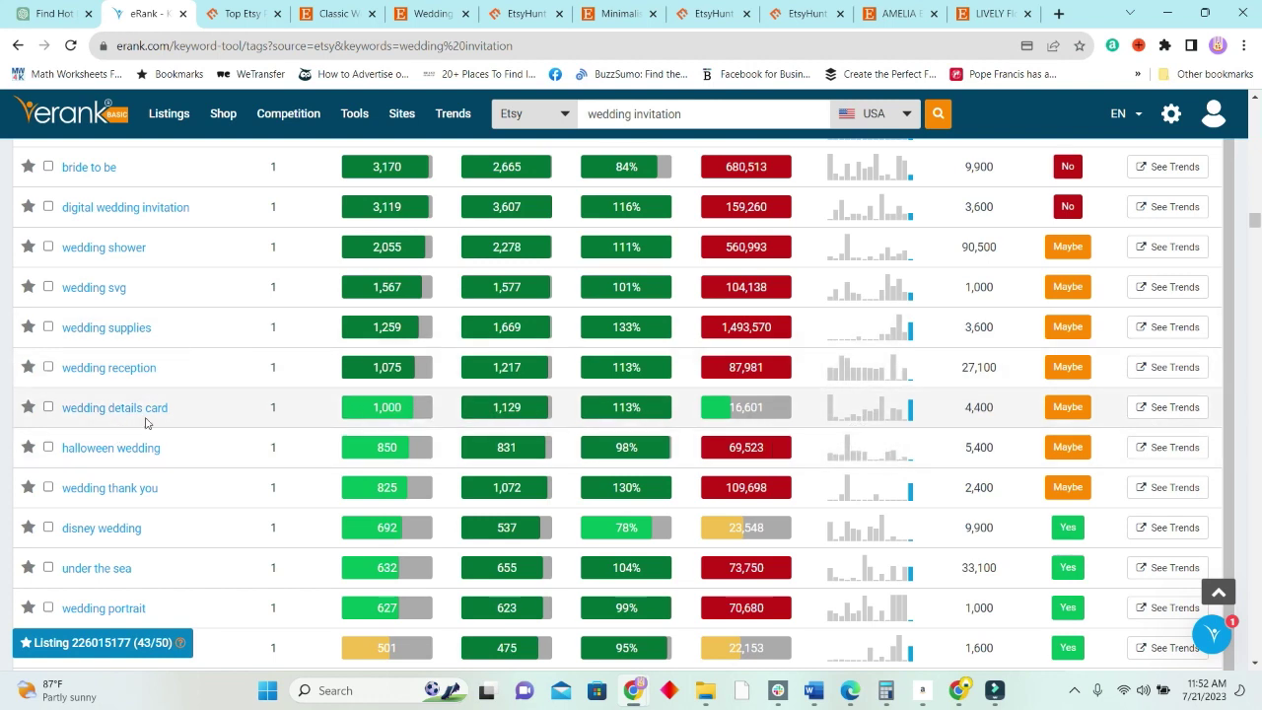
scroll(677, 420, "down", 5)
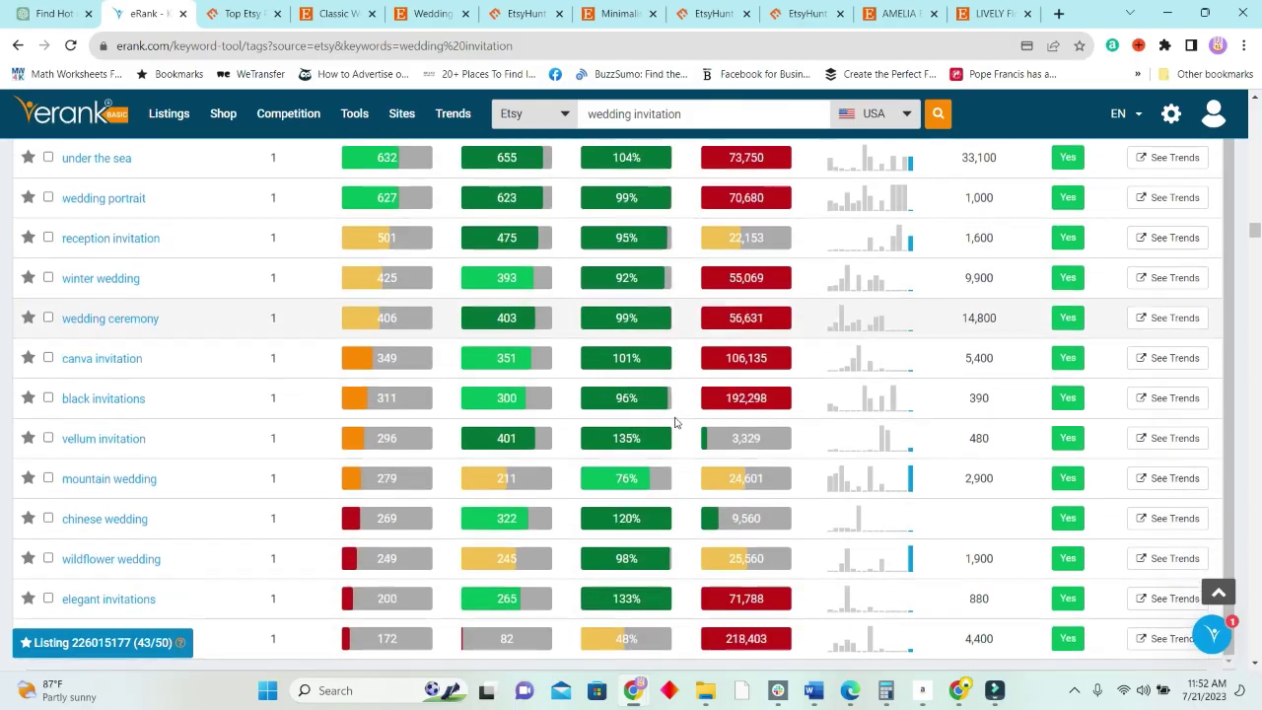